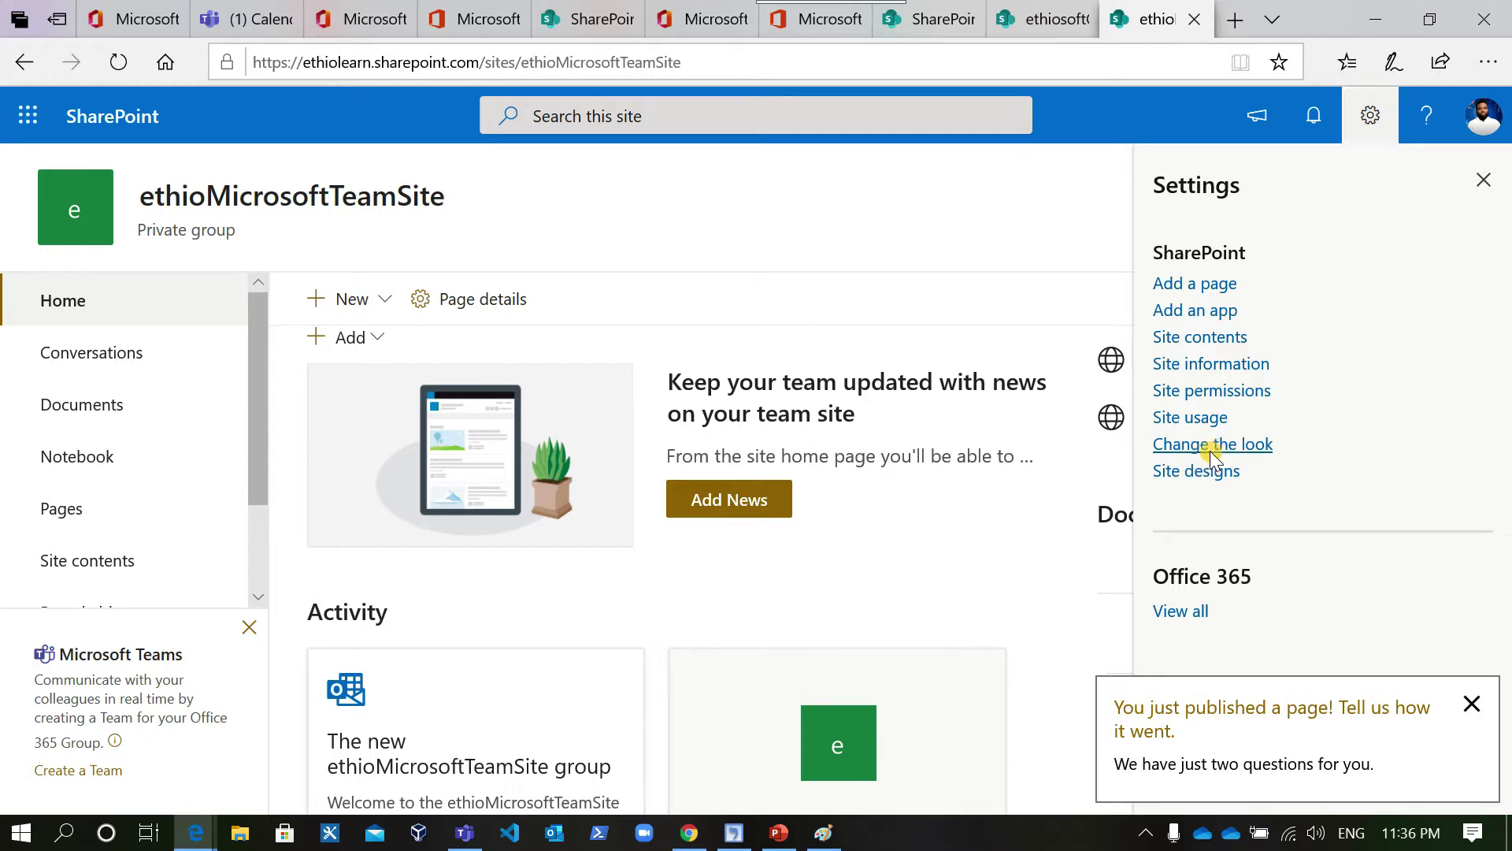
# Open the theme choices for changing the team site's look.
pyautogui.click(1210, 446)
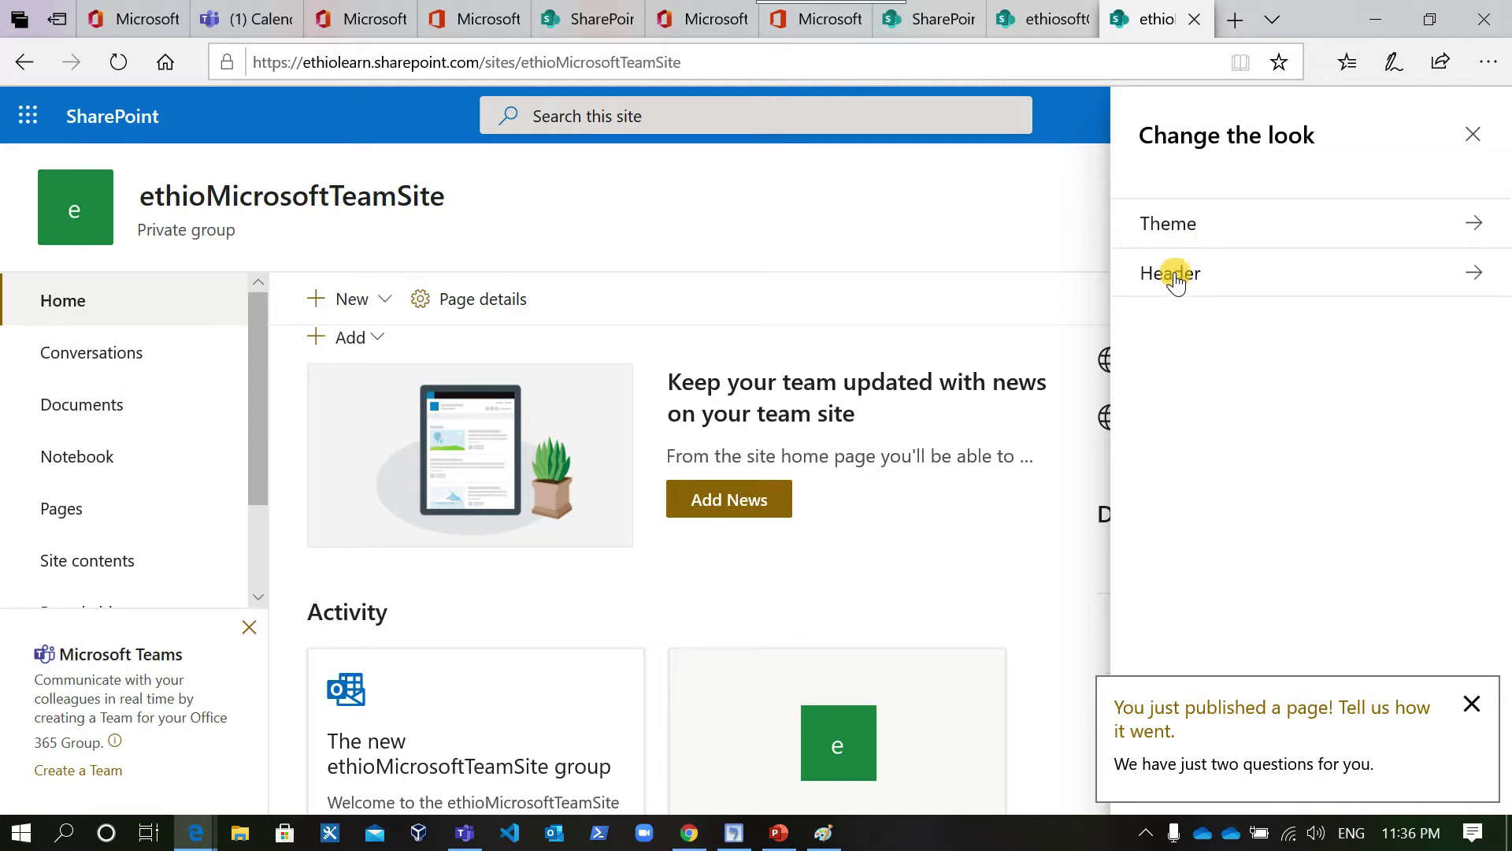
pyautogui.click(1179, 234)
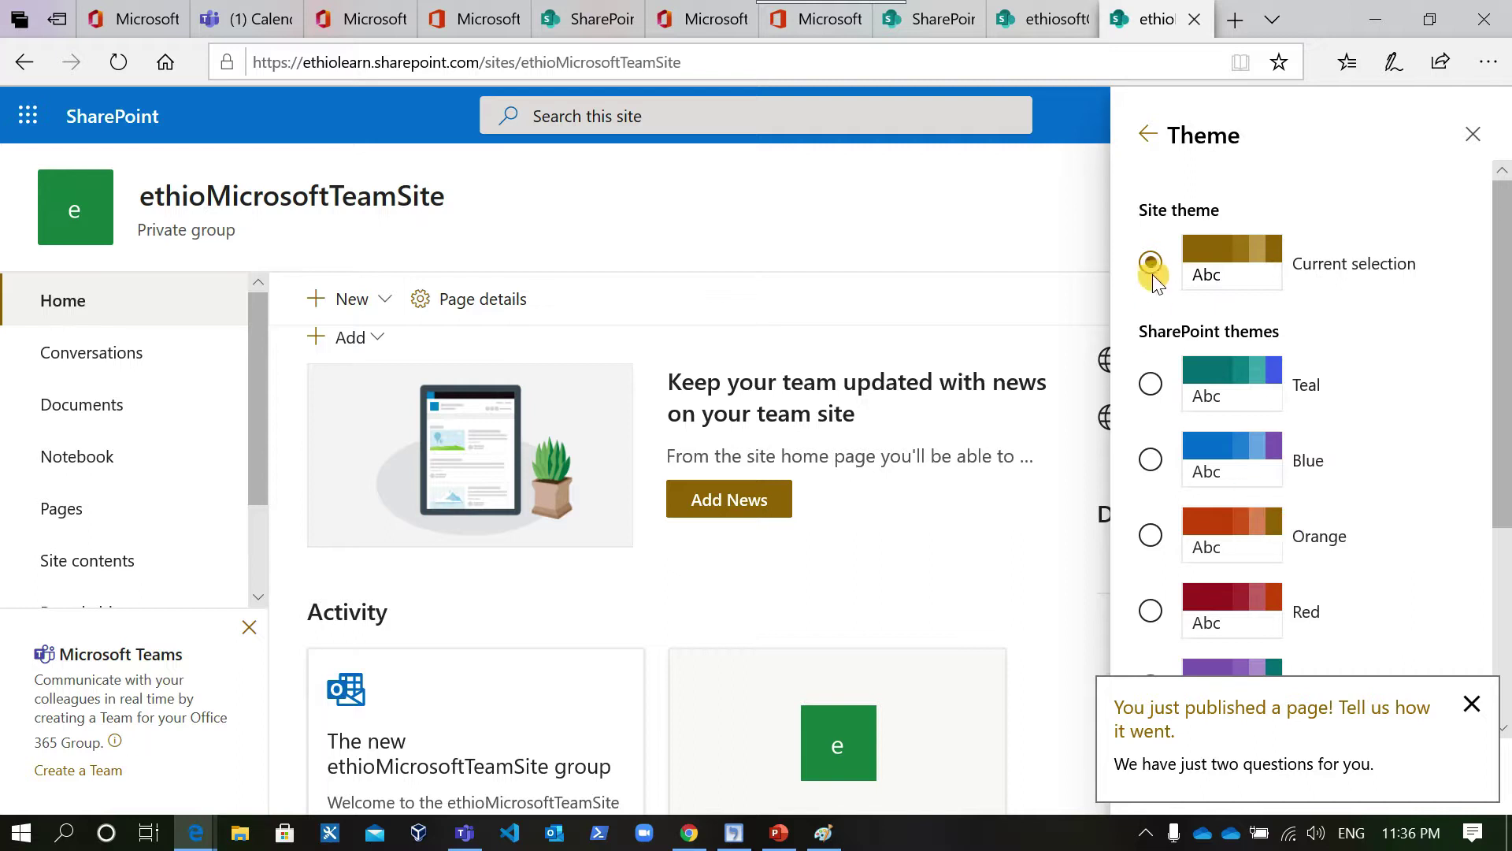
pyautogui.scroll(-1, 1252, 303)
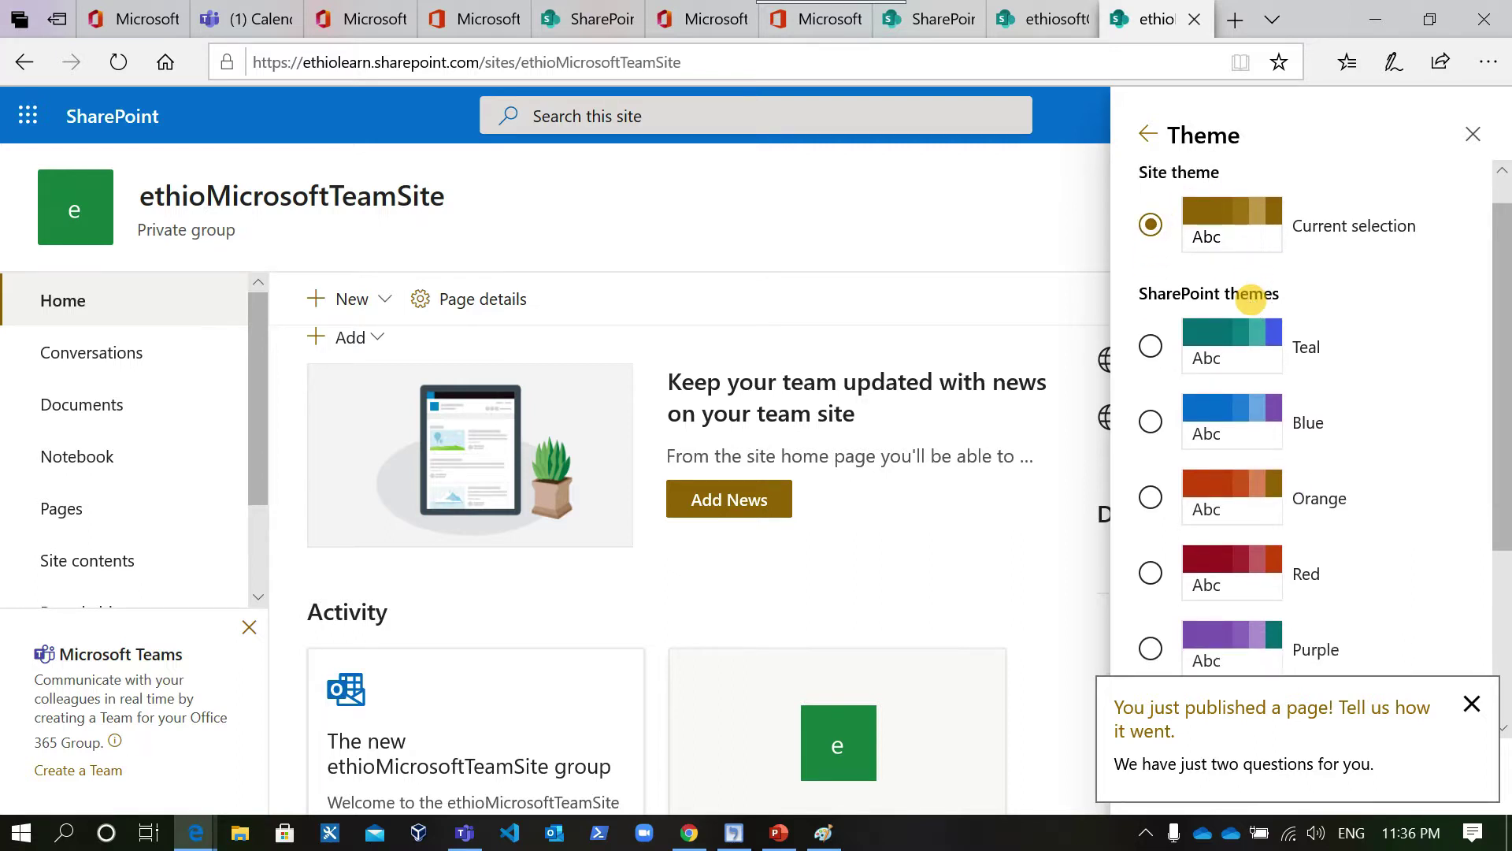
# Try the Orange and Blue SharePoint themes on the team site.
pyautogui.click(1282, 513)
pyautogui.scroll(-2, 1282, 508)
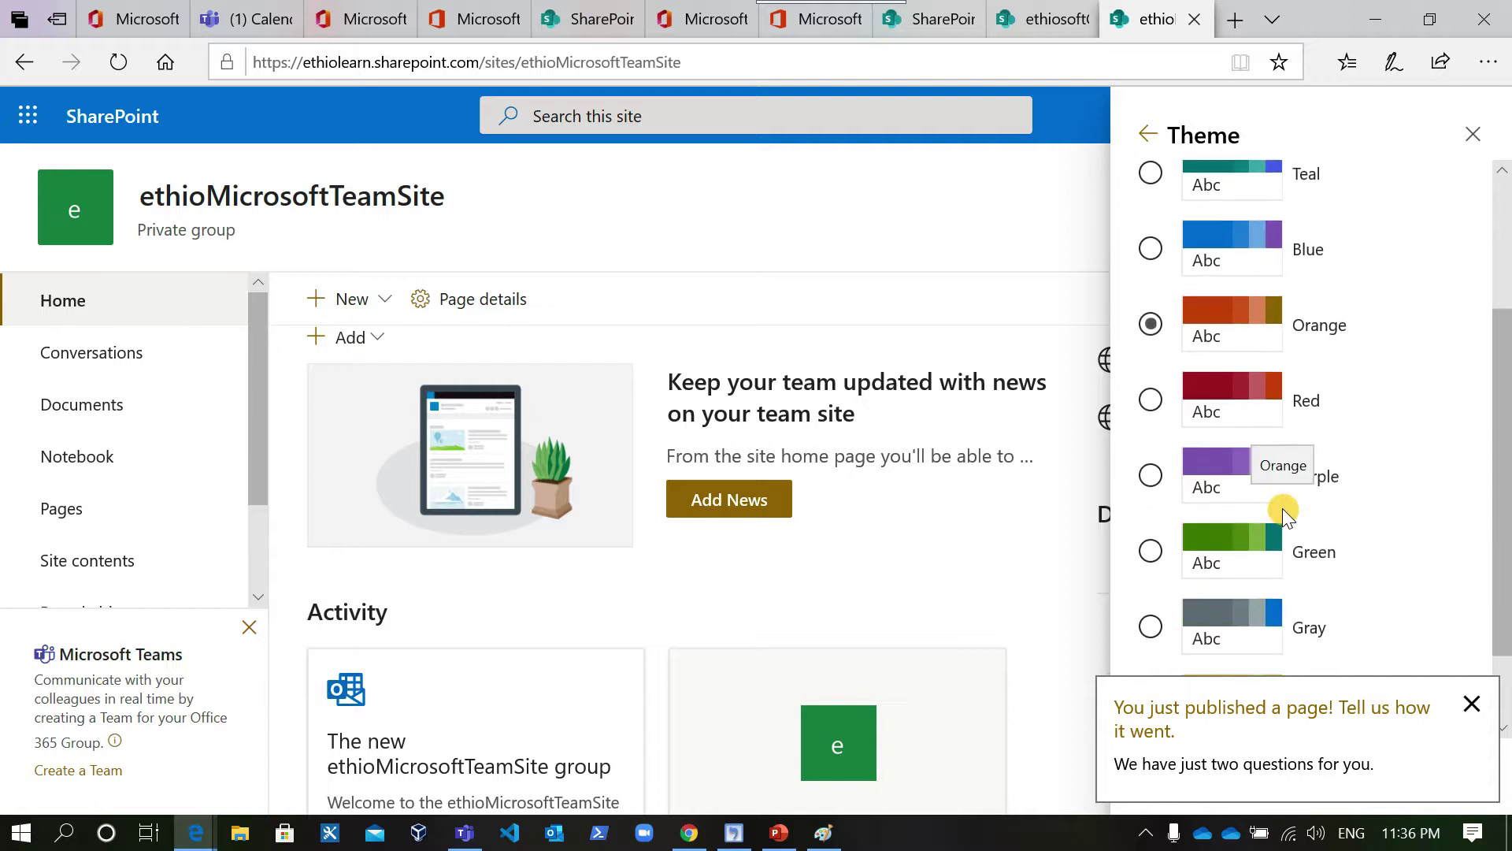
pyautogui.scroll(3, 1282, 508)
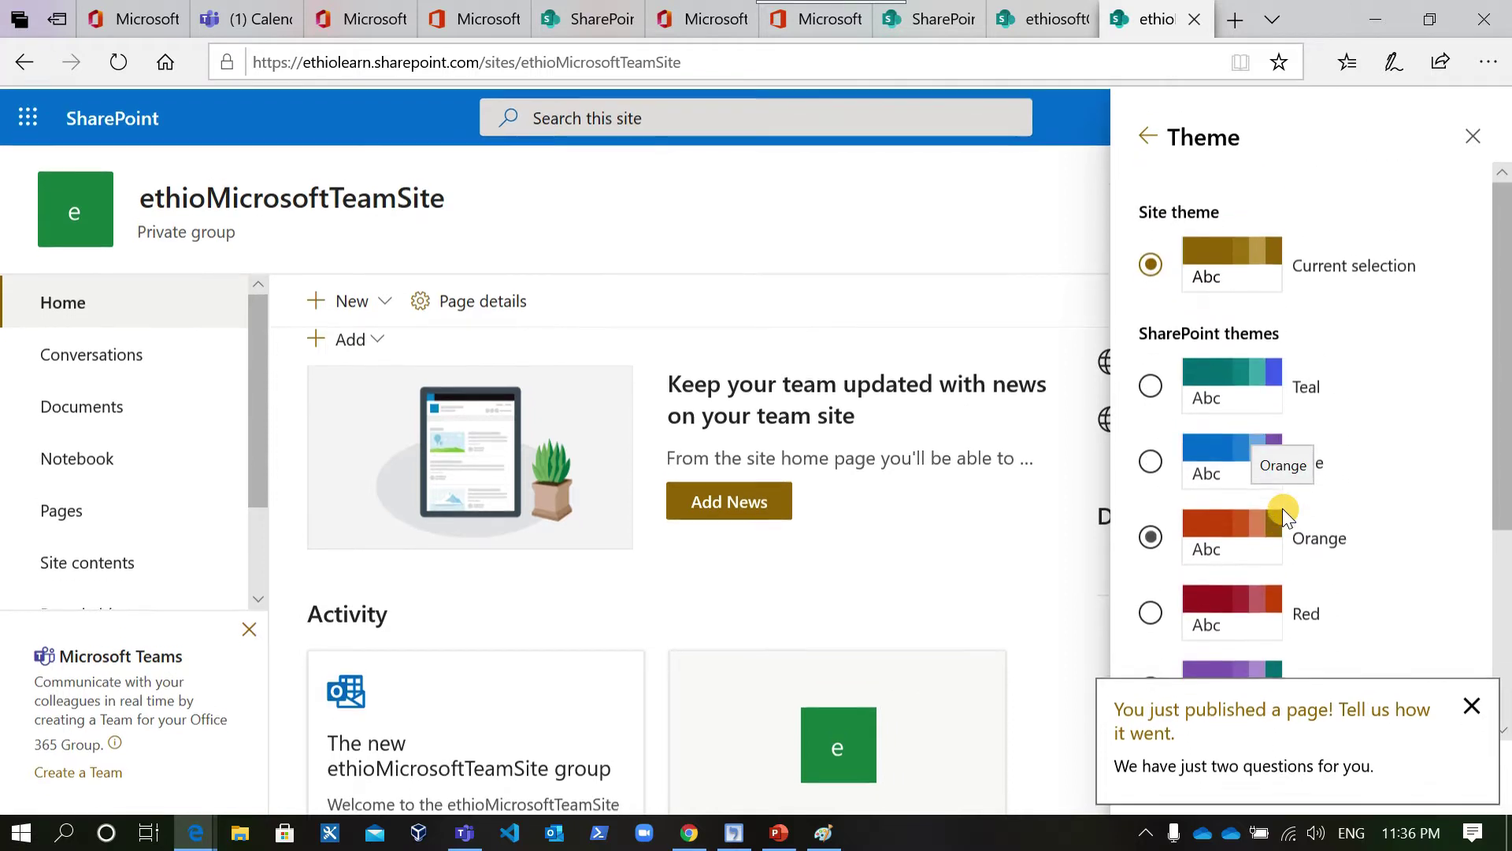
pyautogui.click(1249, 464)
pyautogui.scroll(-3, 1249, 465)
pyautogui.scroll(1, 1249, 471)
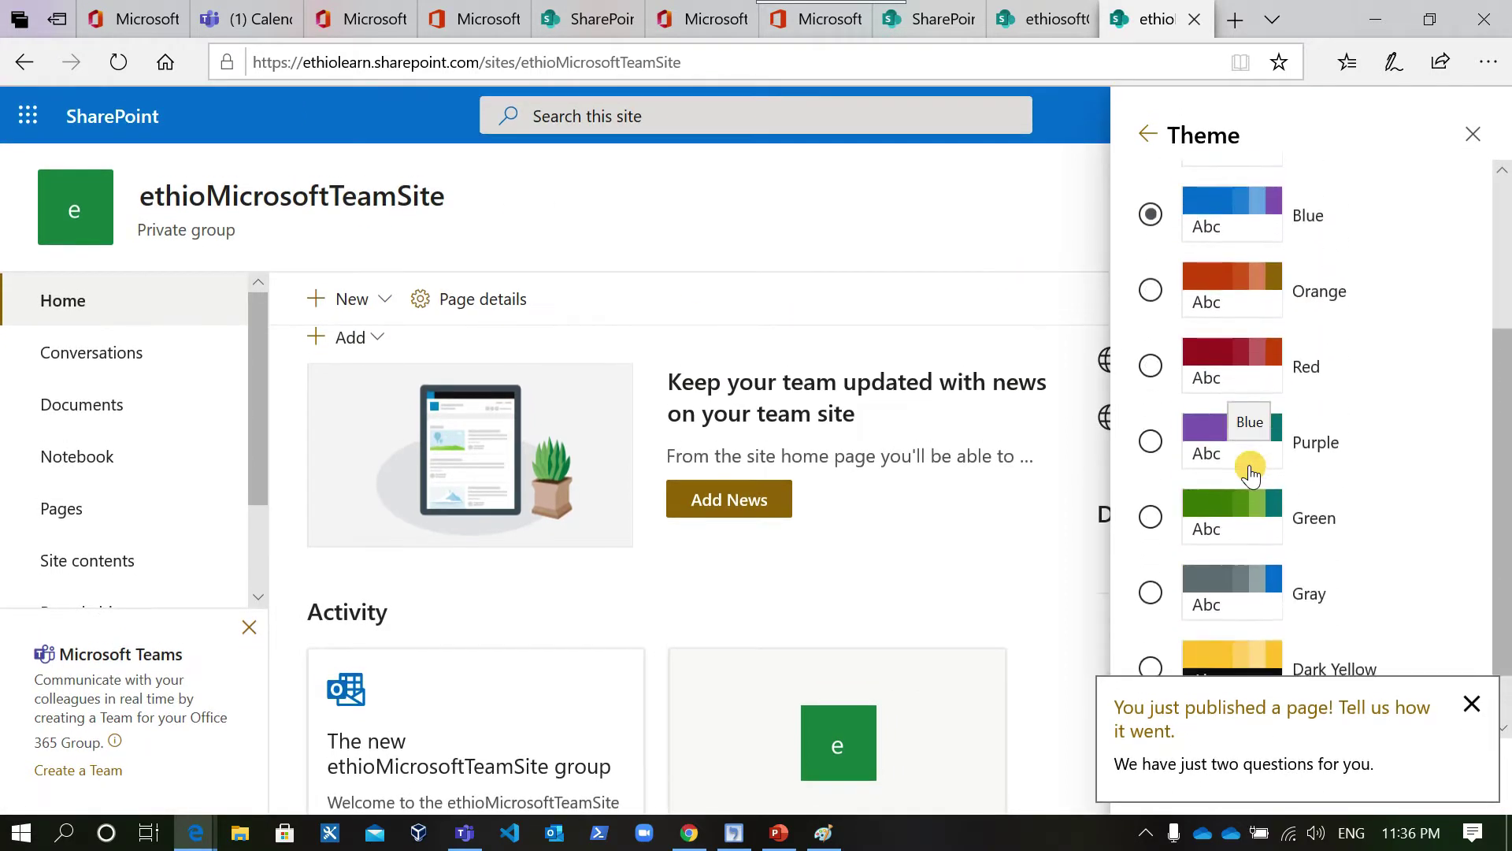
# Dismiss the published-page feedback prompt and preview the Dark Yellow and Dark Blue themes on the site.
pyautogui.click(1472, 709)
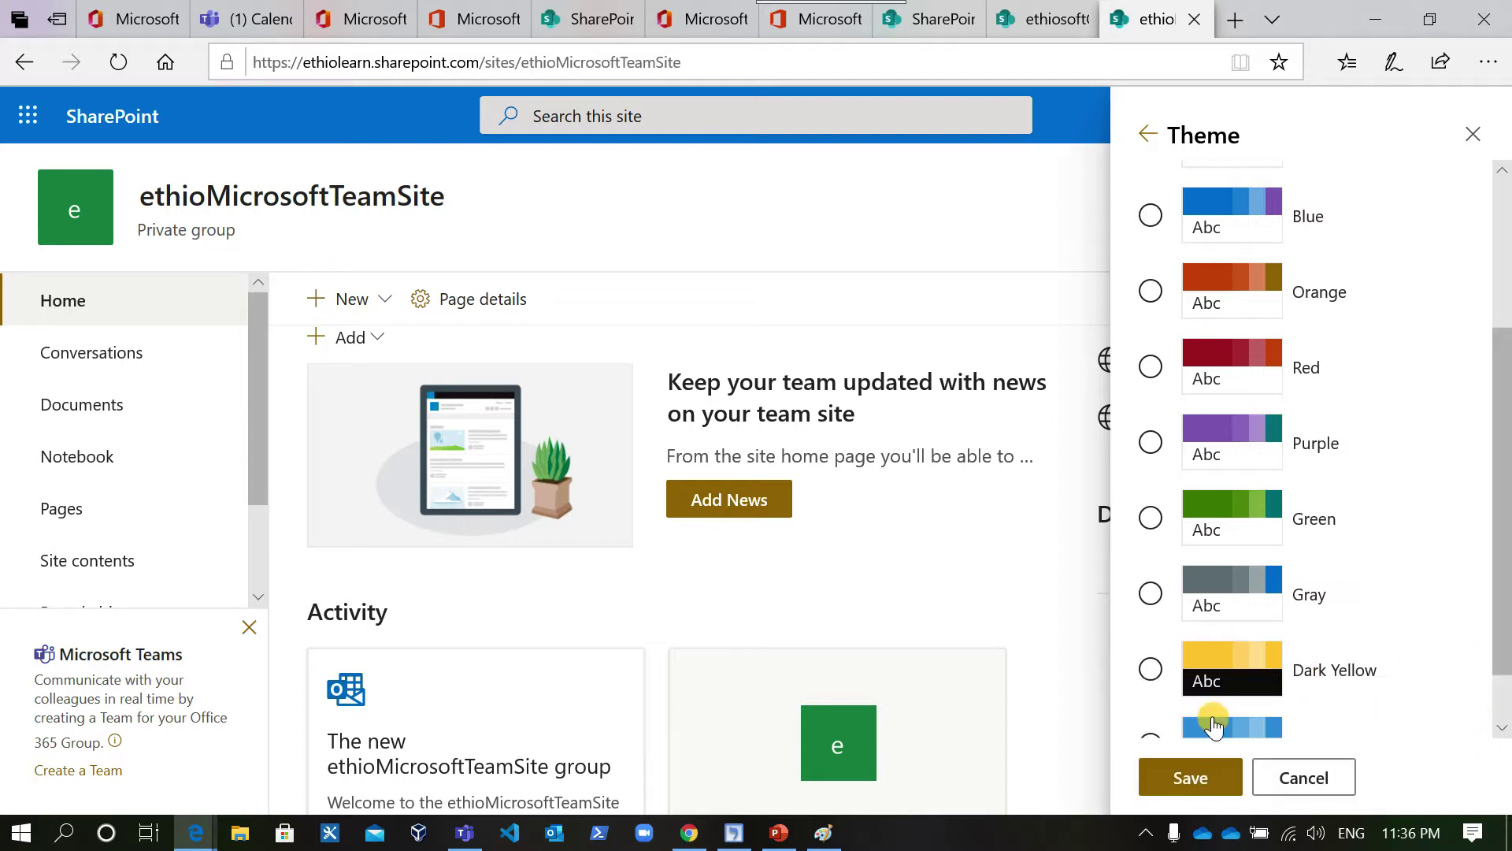
pyautogui.click(1232, 676)
pyautogui.scroll(-1, 1230, 664)
pyautogui.click(1150, 677)
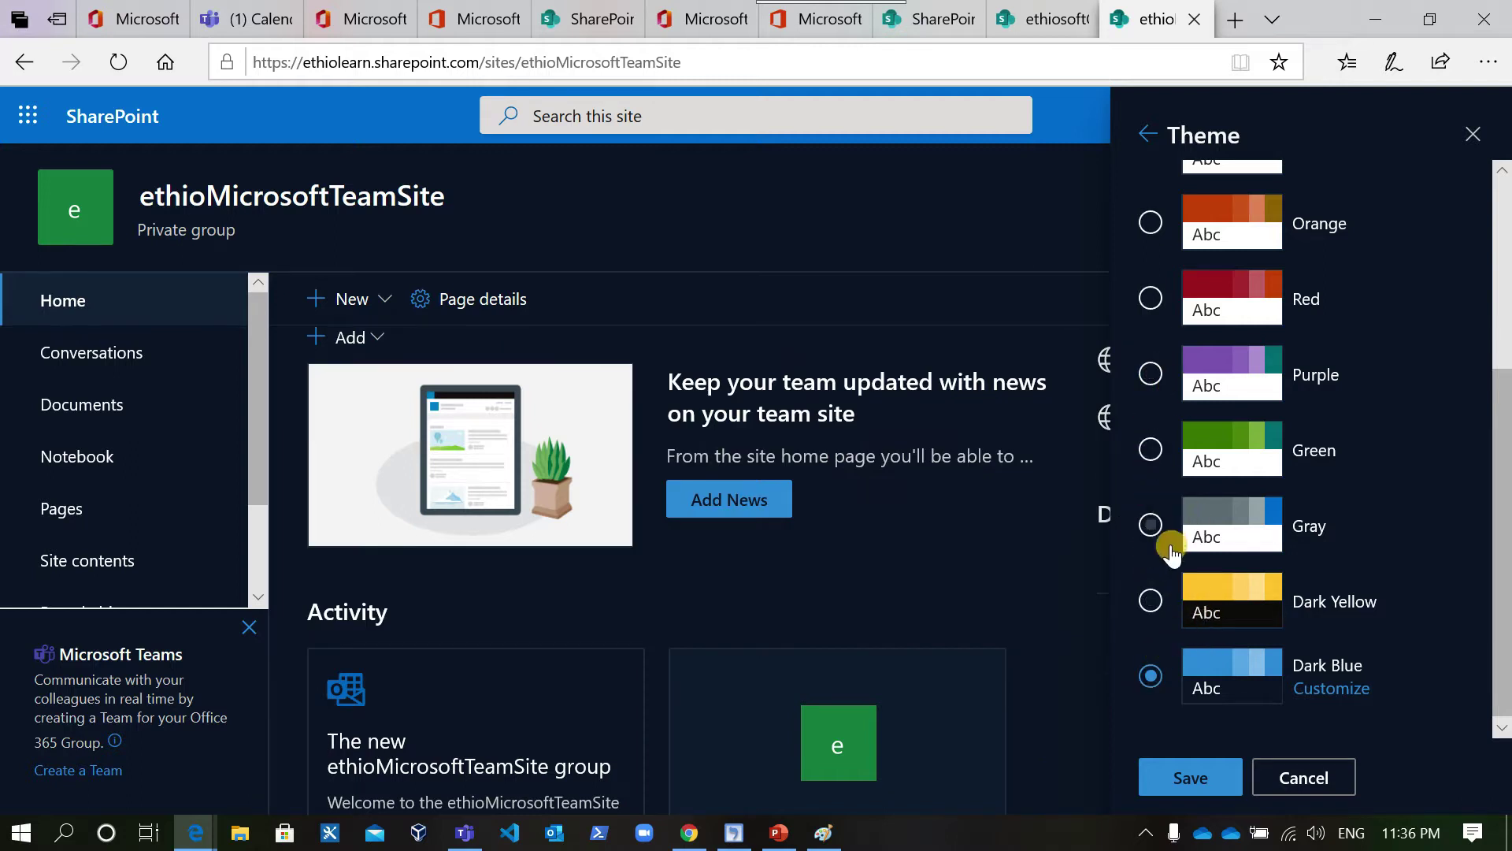
# Preview the Gray, Green, Purple, Red and Orange themes on the team site one after another.
pyautogui.click(1149, 526)
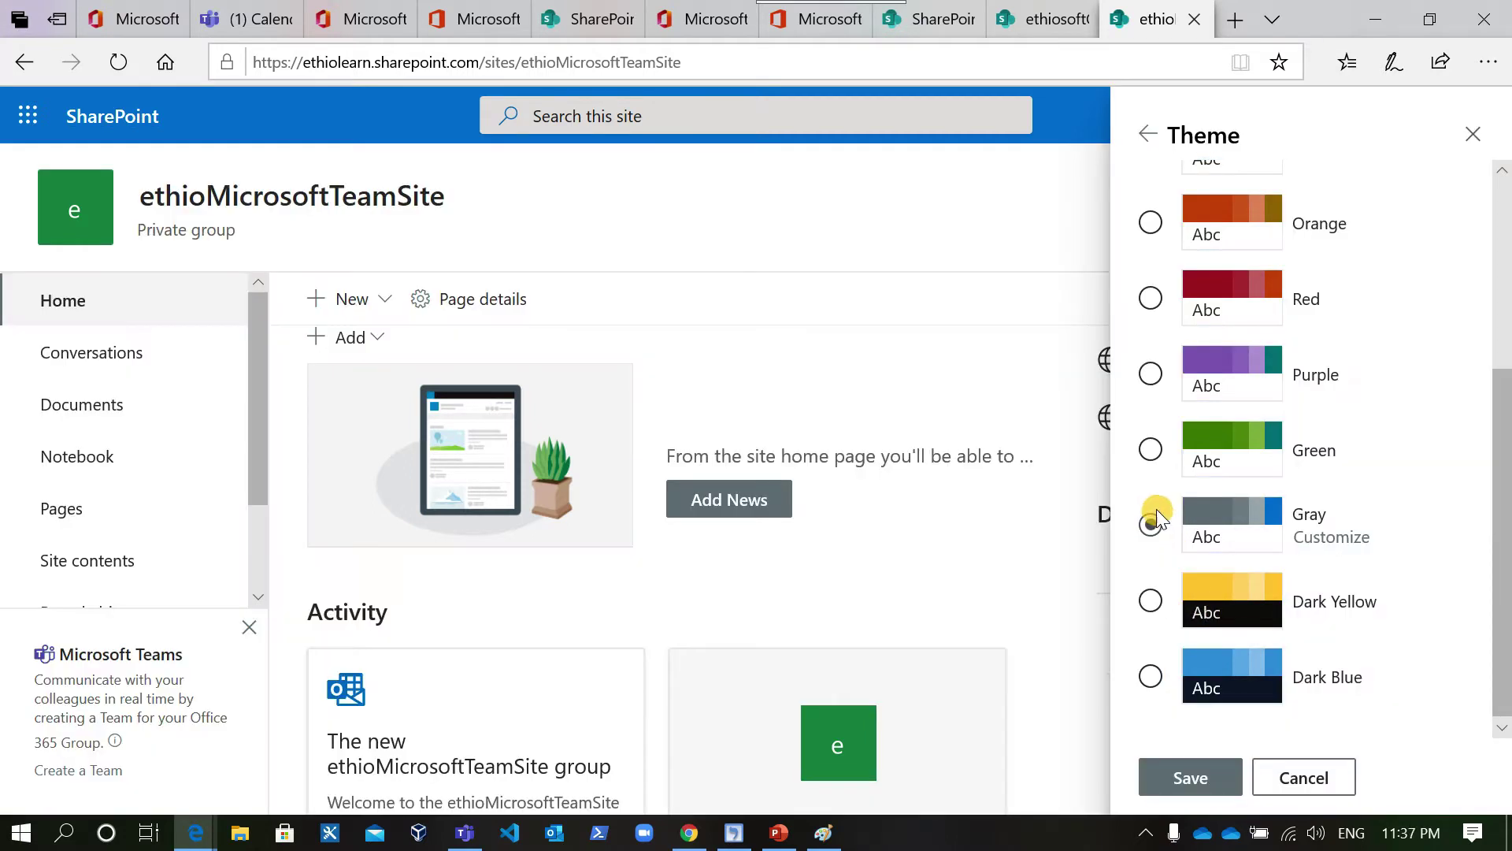
pyautogui.click(1150, 452)
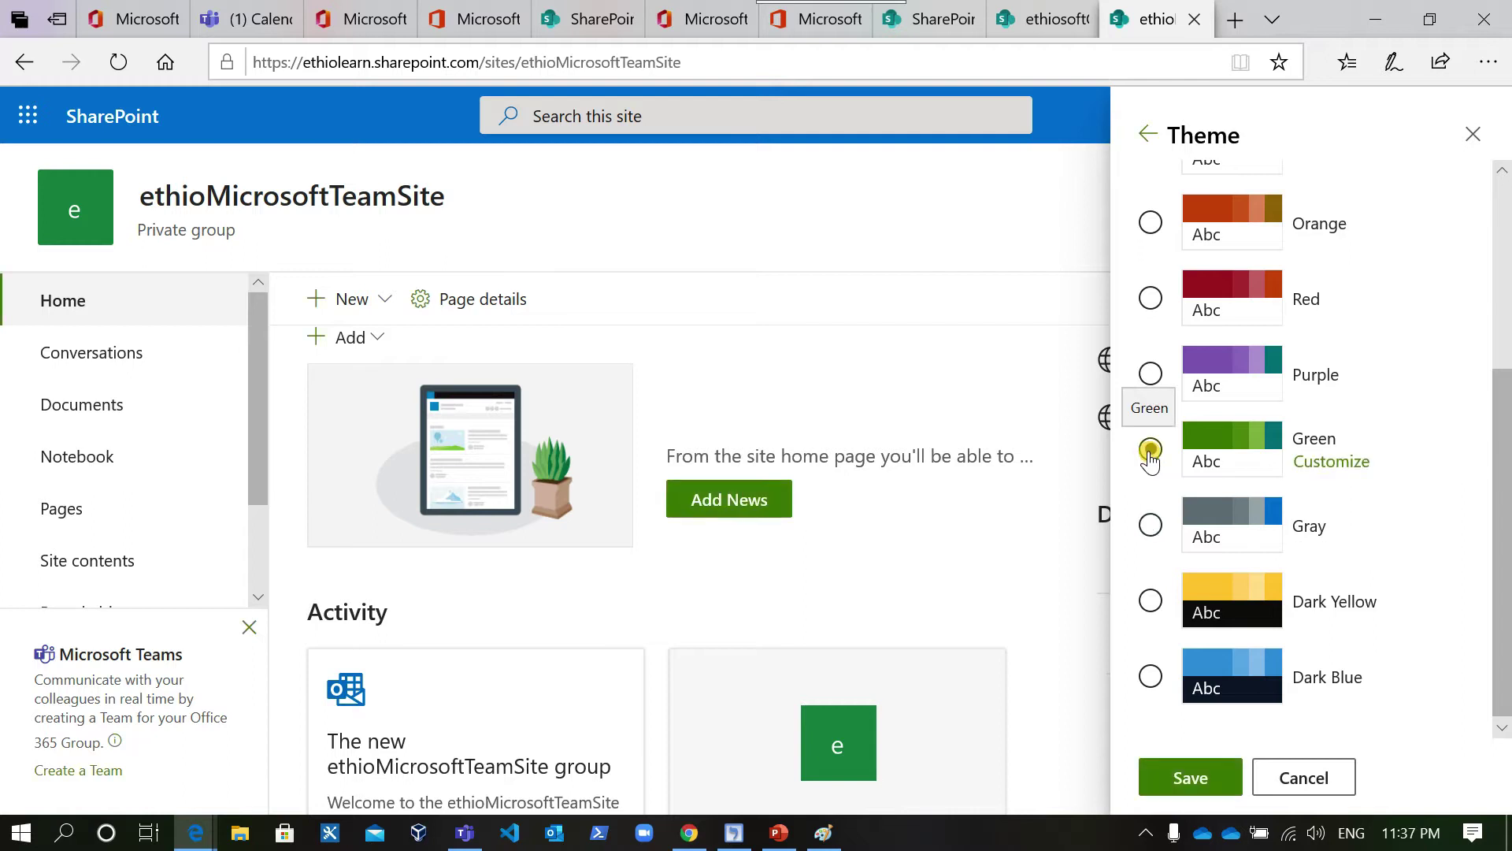
pyautogui.click(1150, 375)
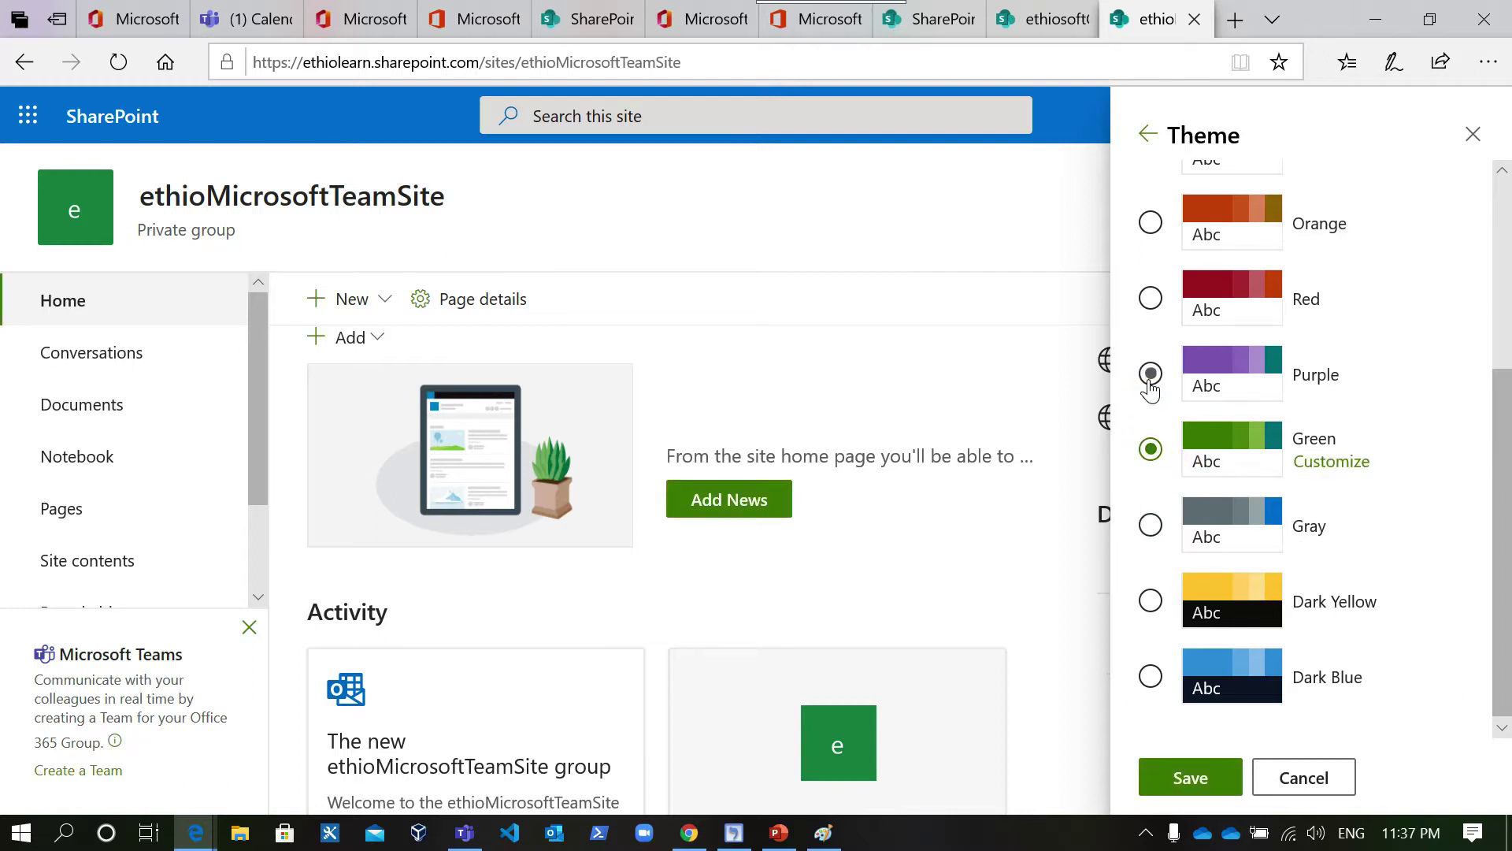
pyautogui.click(1150, 298)
pyautogui.click(1150, 224)
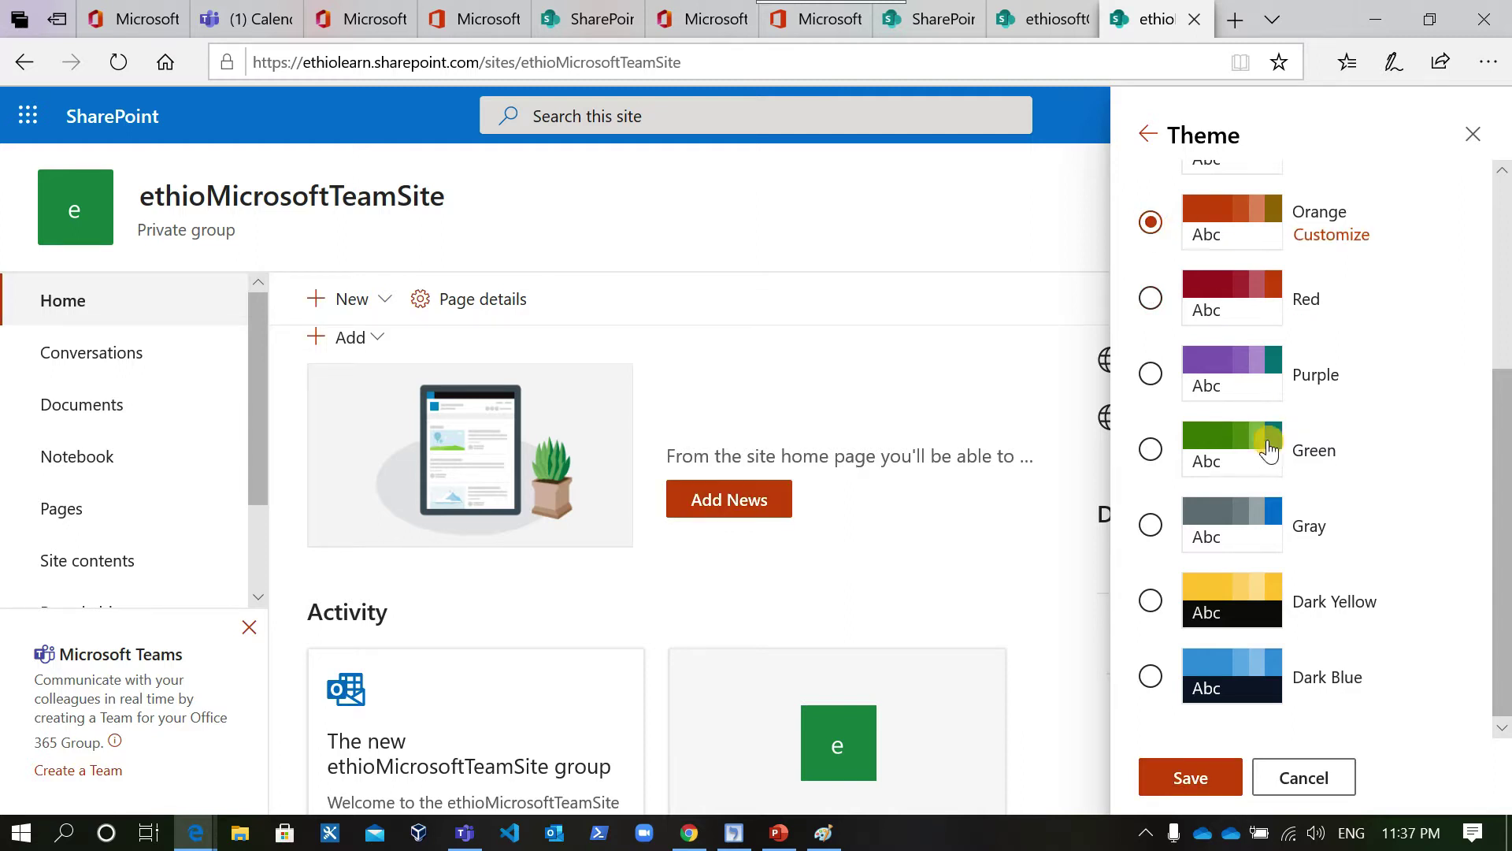
# Preview the two dark themes again, Dark Blue first and Dark Yellow second.
pyautogui.click(1298, 598)
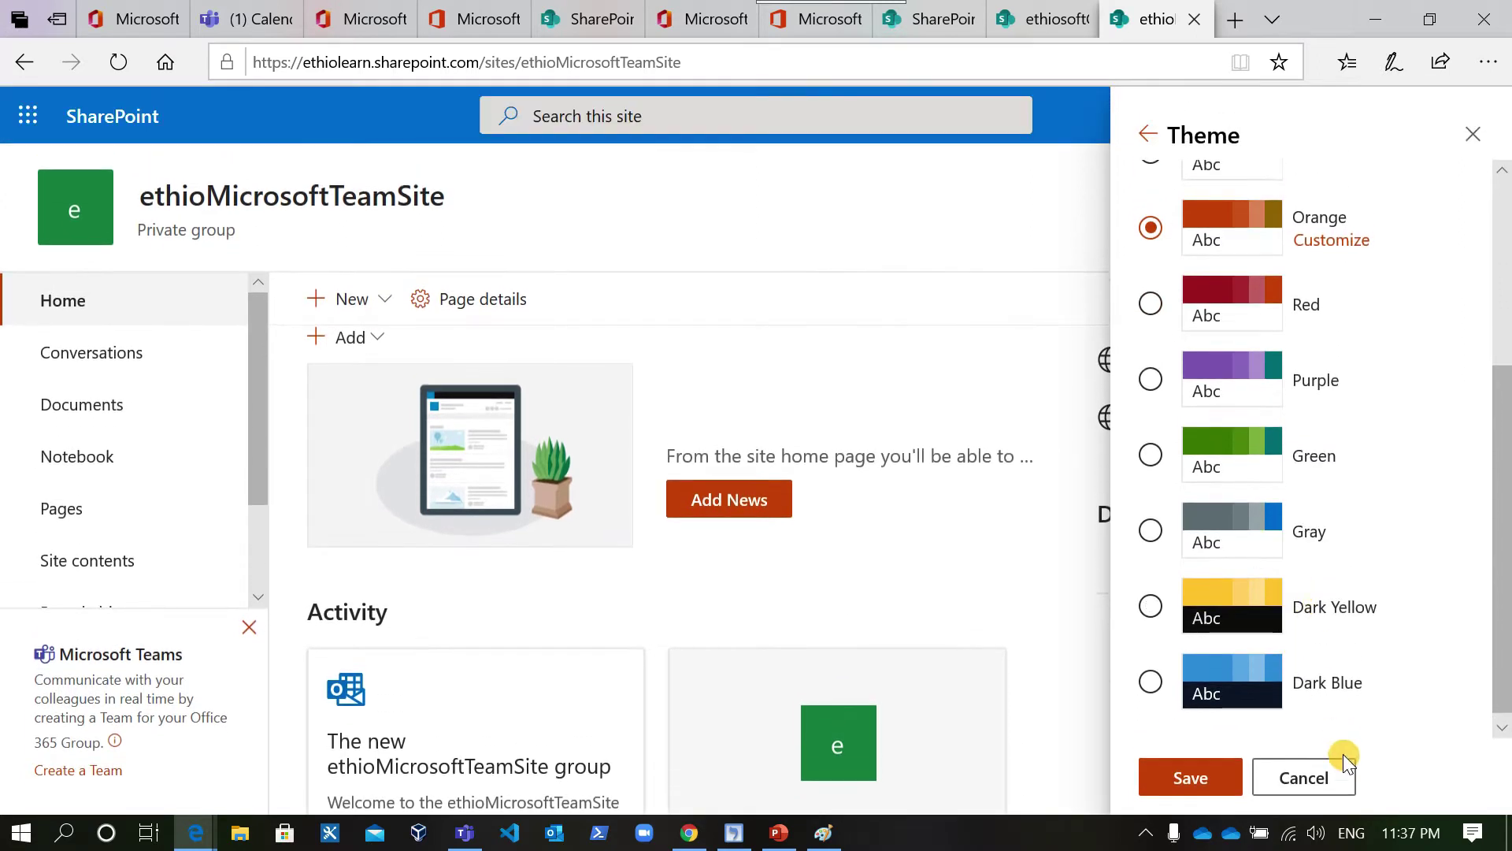
pyautogui.click(1270, 713)
pyautogui.click(1152, 682)
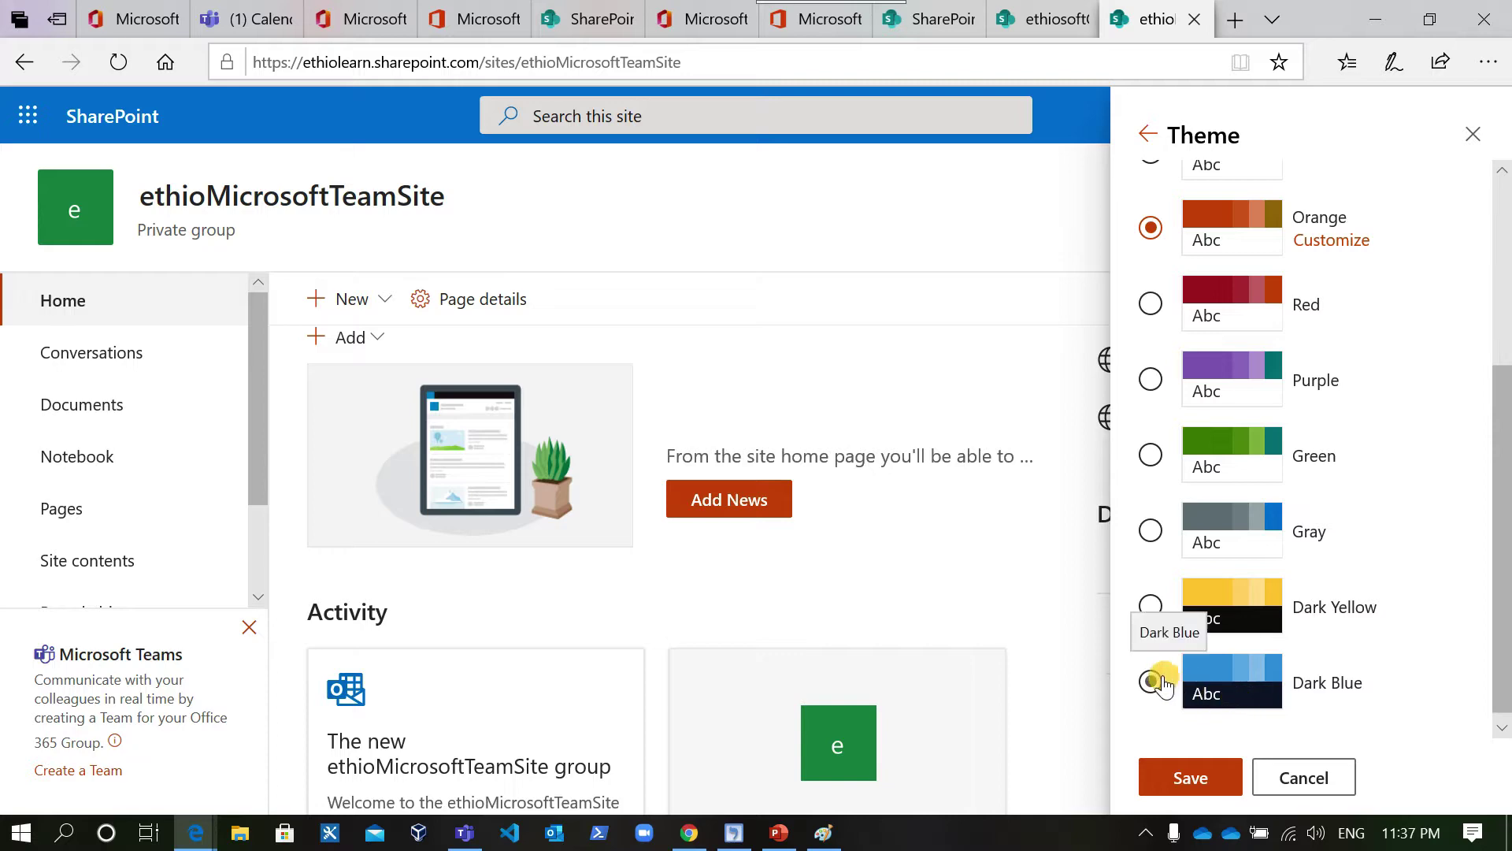
pyautogui.click(1152, 608)
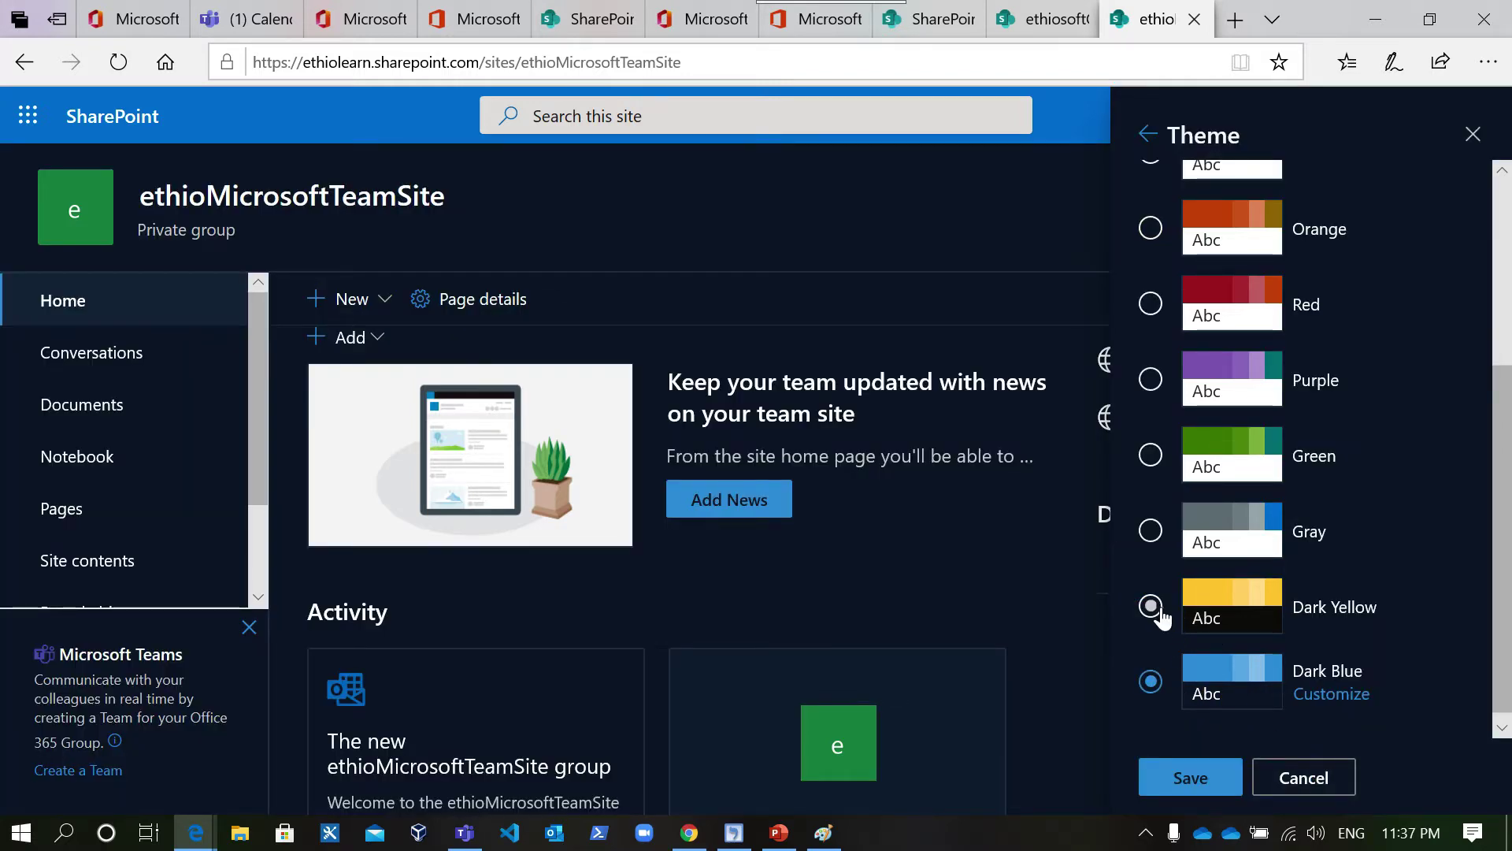
pyautogui.click(1159, 611)
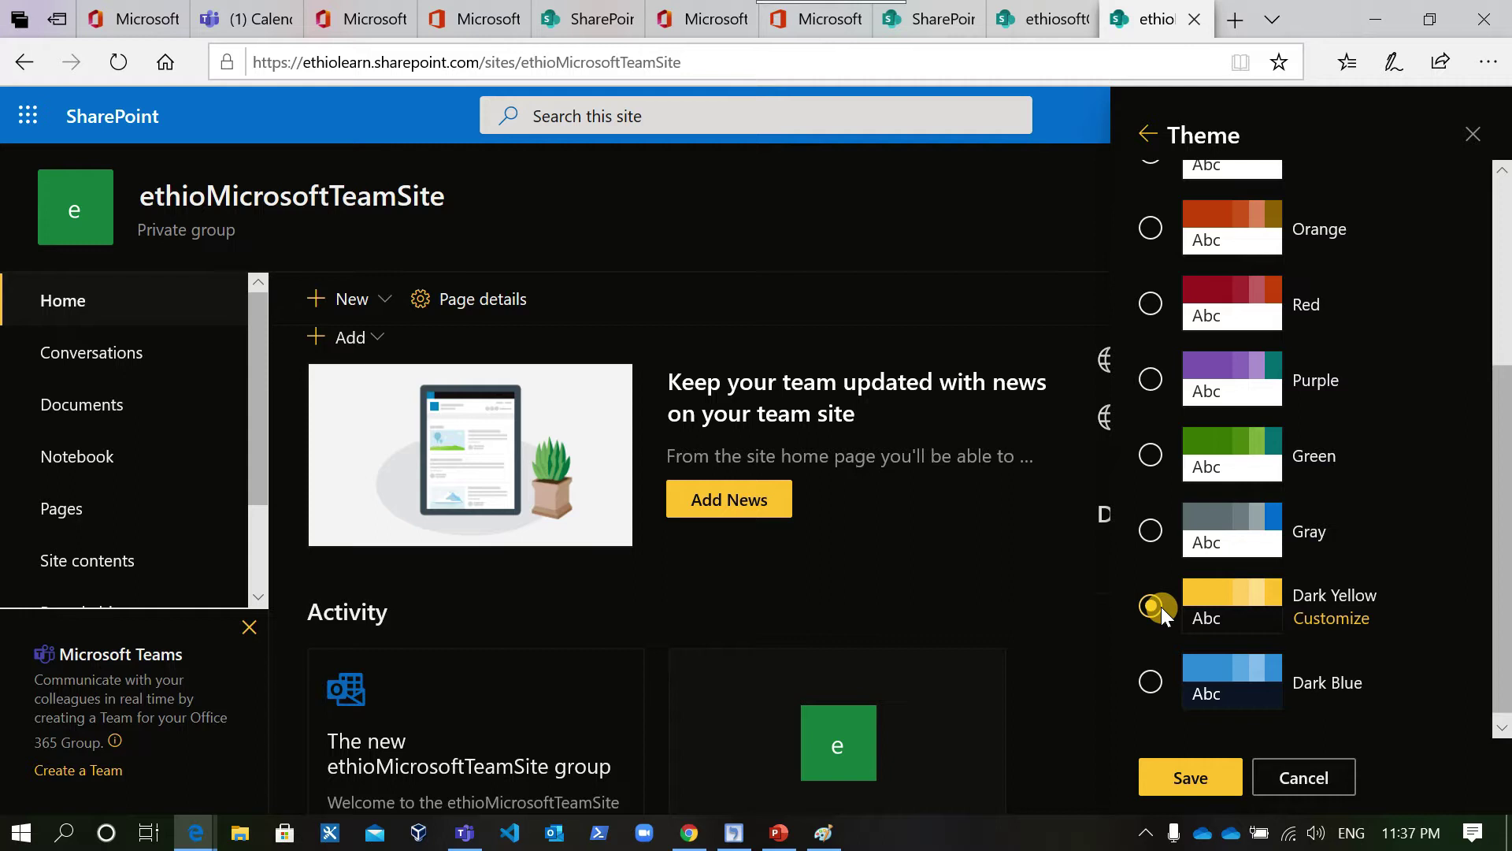
# Select the Dark Blue theme, check how the home page looks with it, and save it as the site theme.
pyautogui.click(1151, 677)
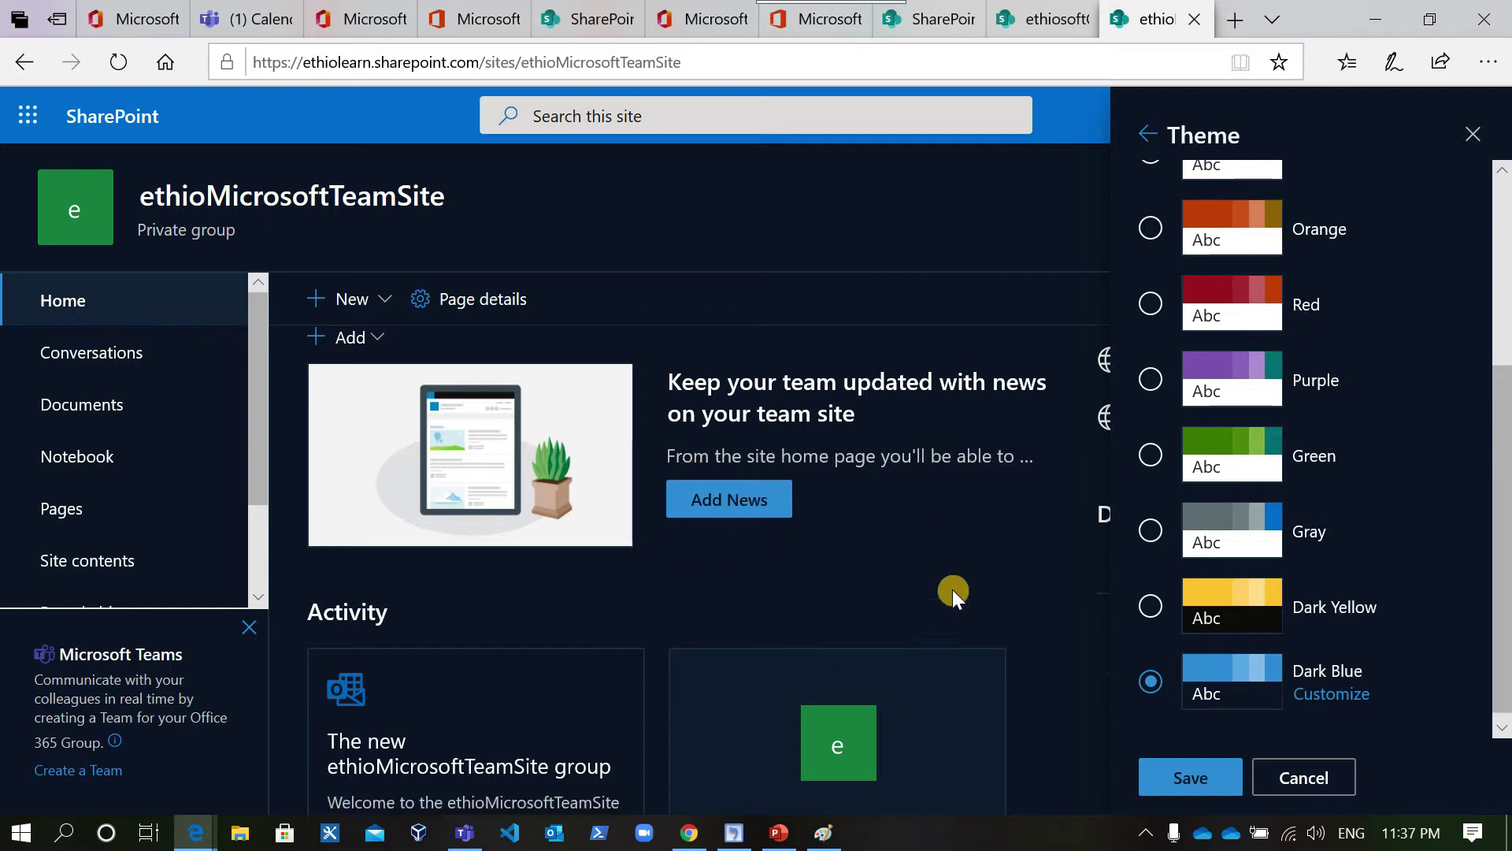
pyautogui.scroll(-2, 861, 717)
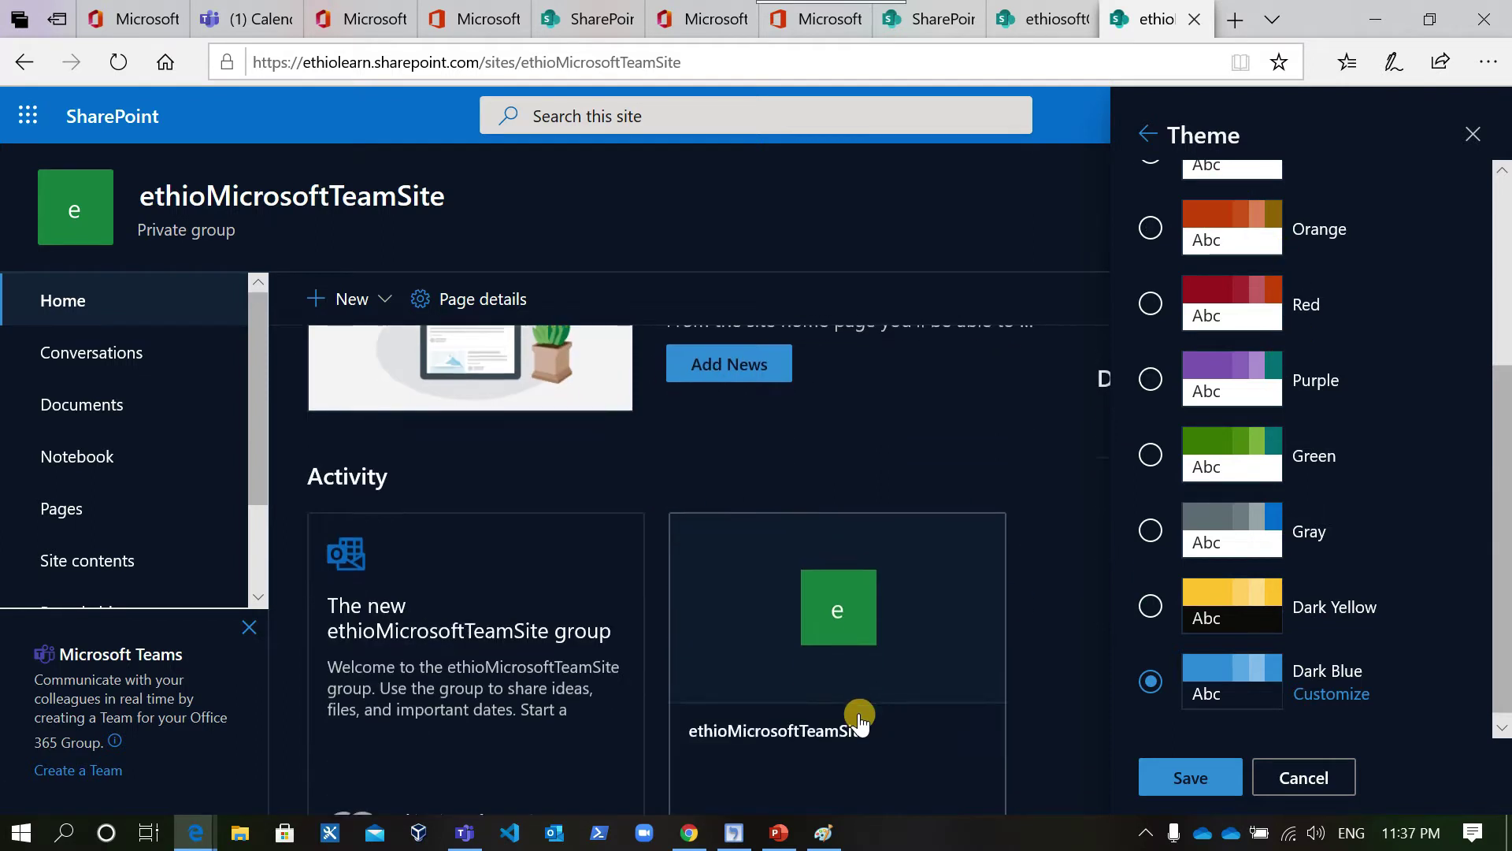
pyautogui.scroll(2, 861, 721)
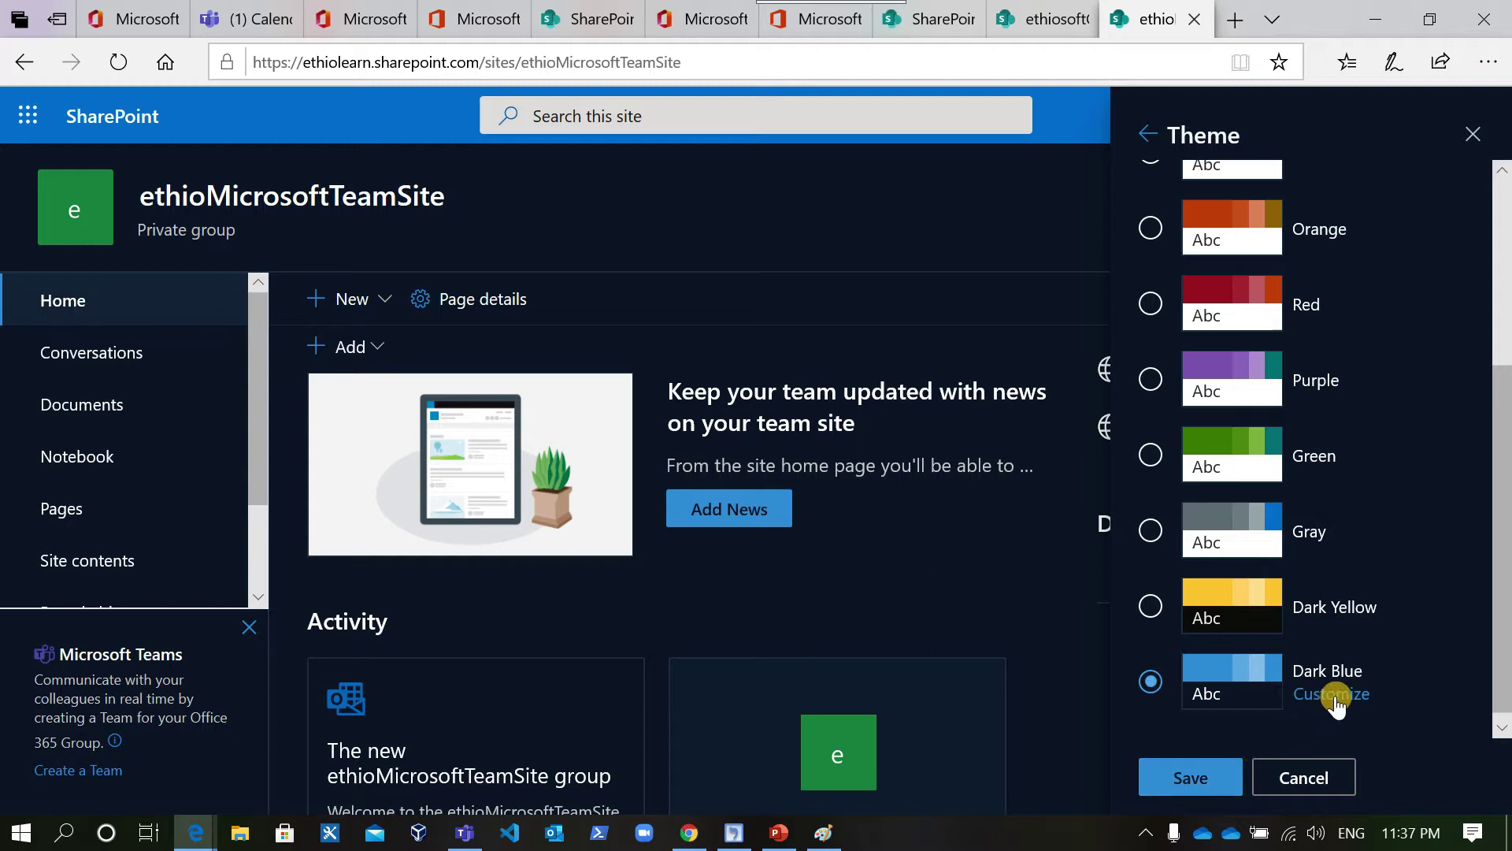
pyautogui.click(1191, 780)
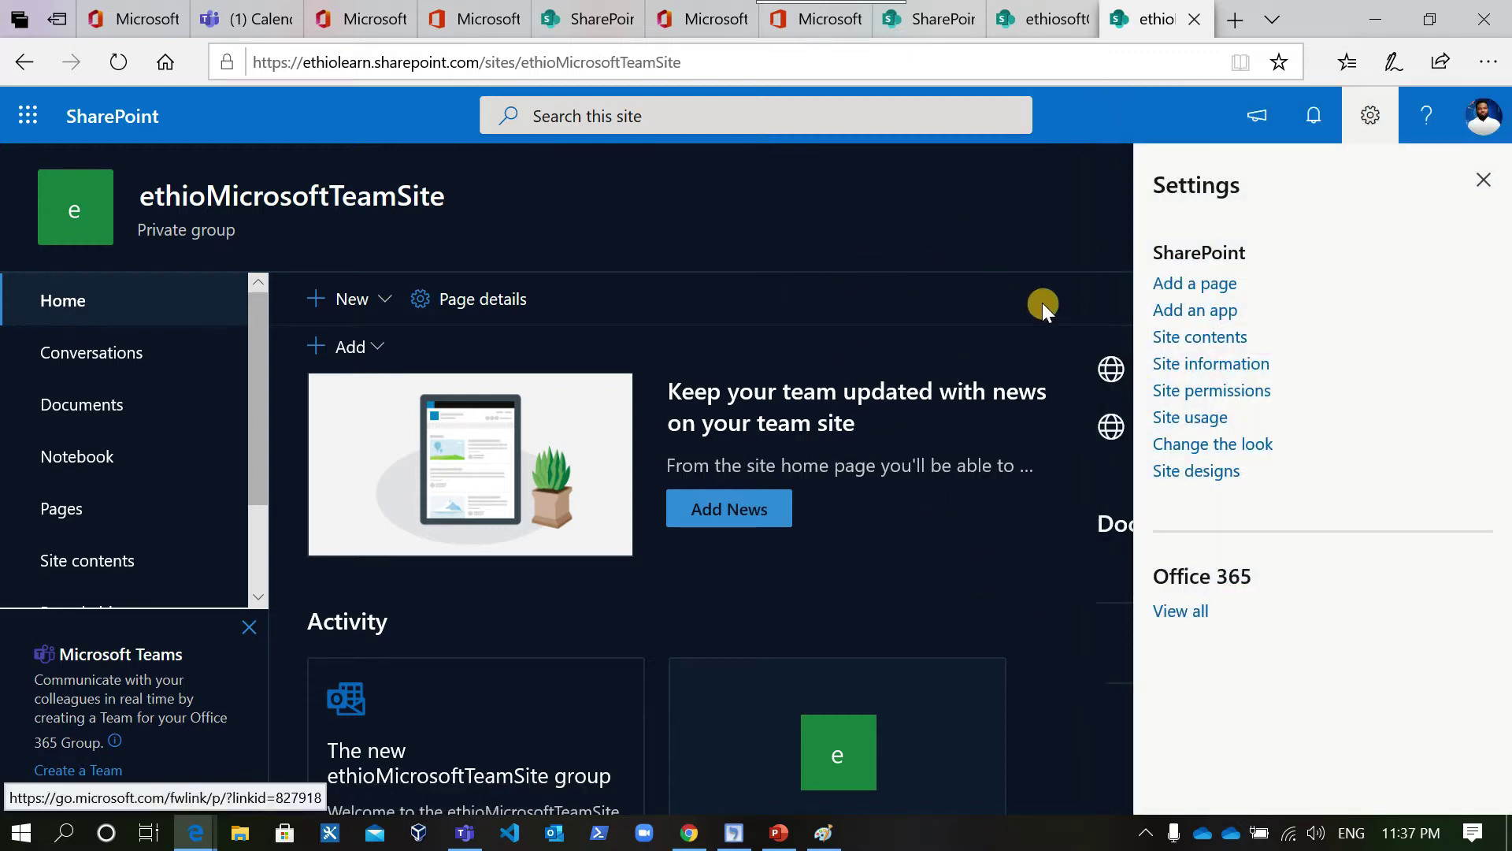
# Close and reopen the settings to reach the Office 365 themes.
pyautogui.click(1480, 187)
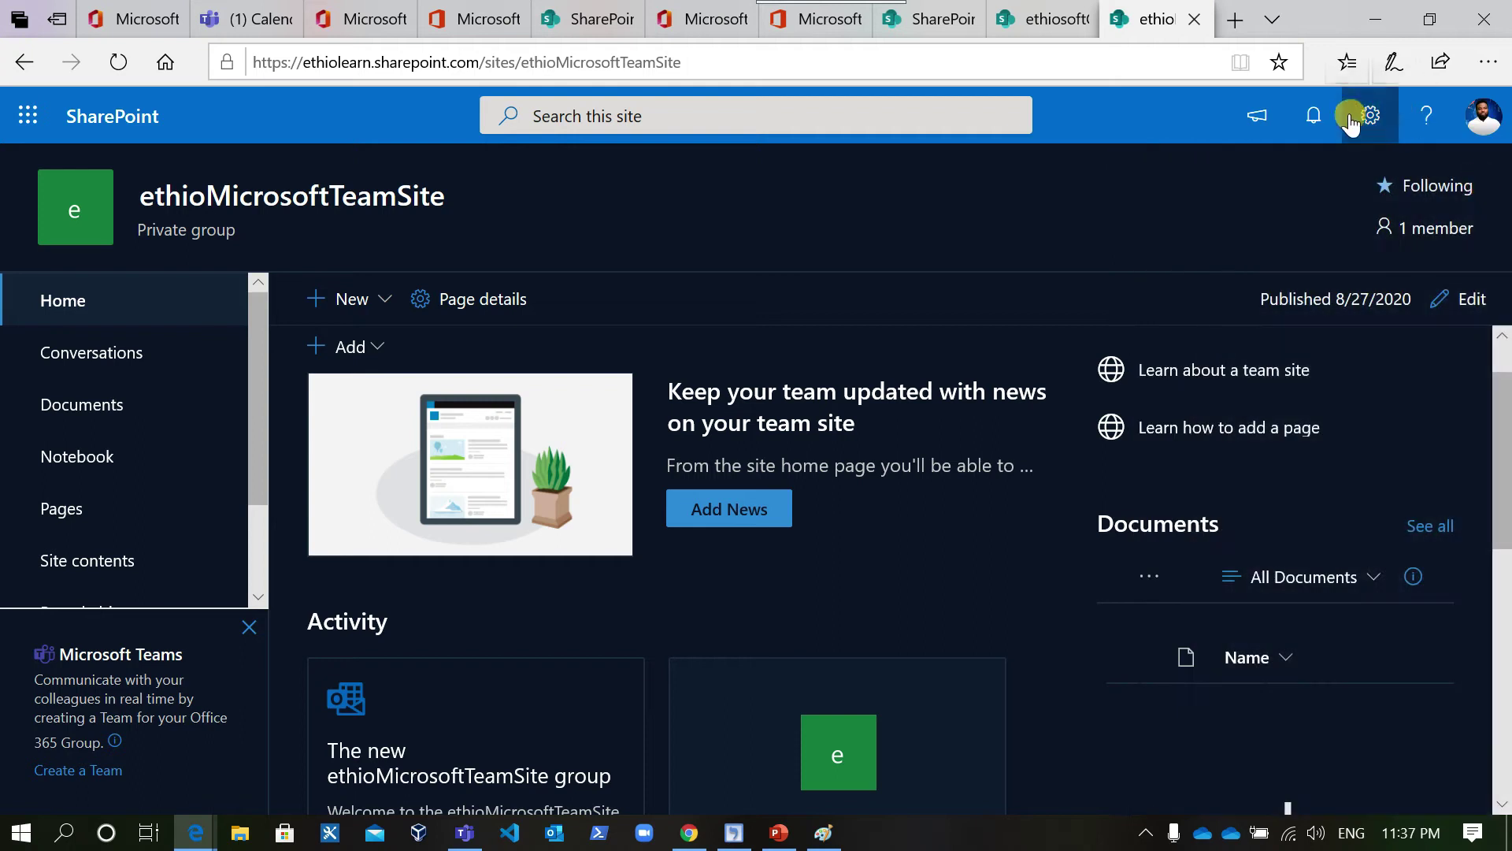
pyautogui.click(1371, 116)
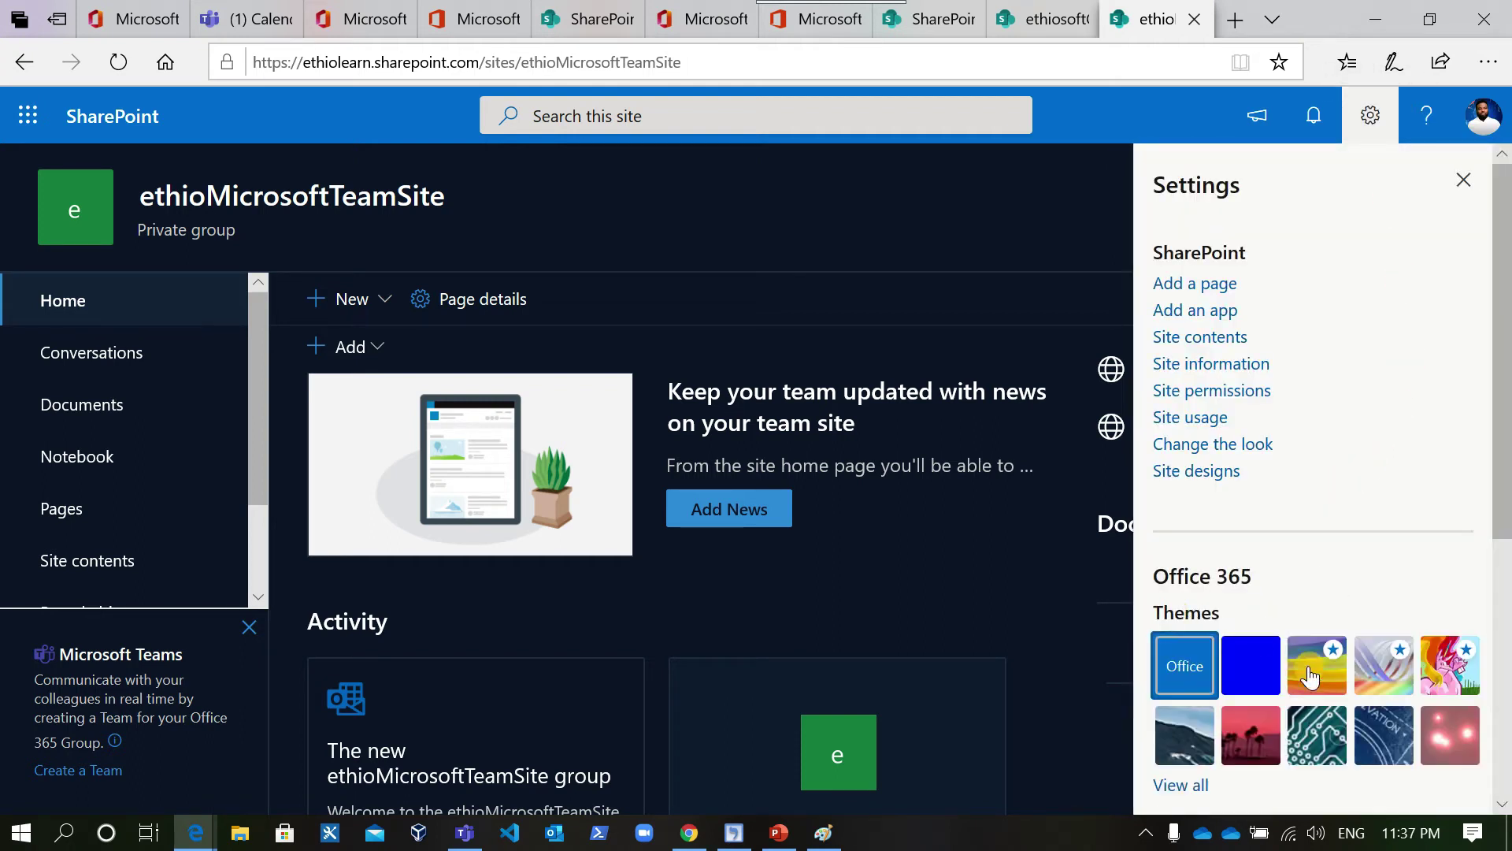
pyautogui.scroll(-1, 1315, 543)
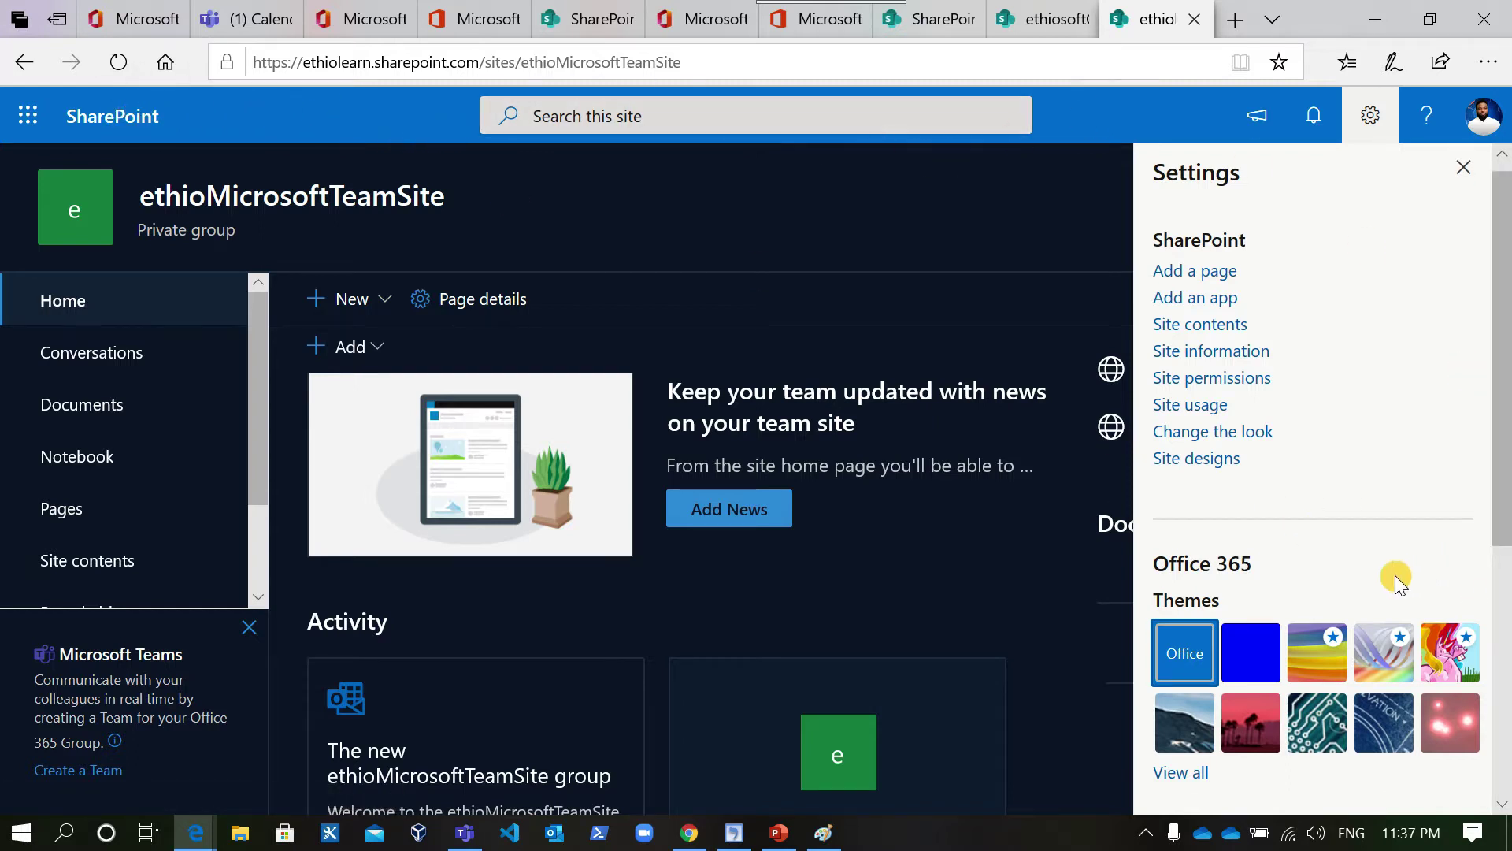
pyautogui.scroll(-2, 1391, 581)
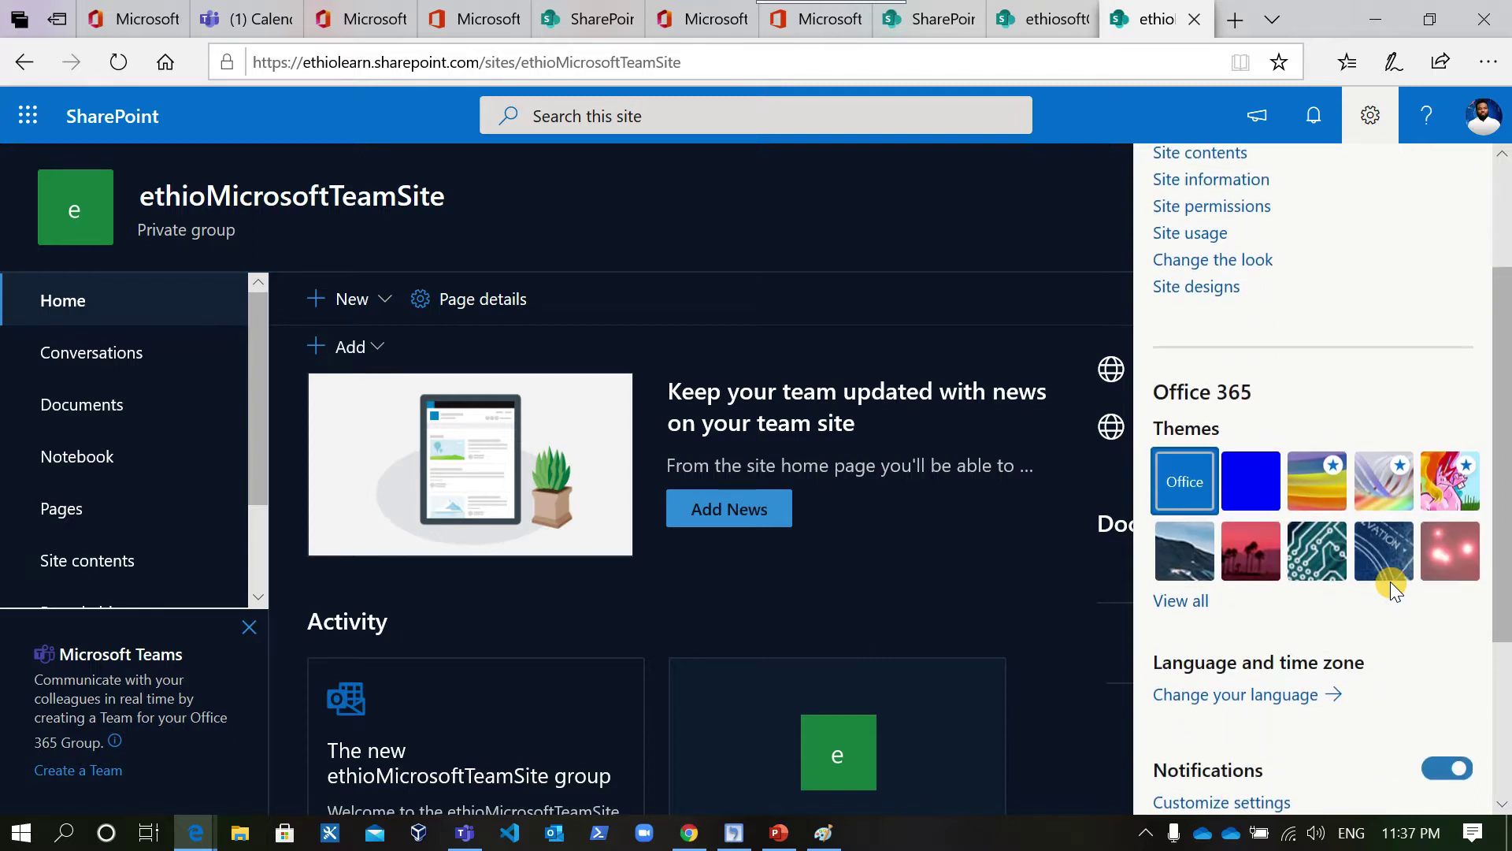
pyautogui.scroll(-1, 1391, 582)
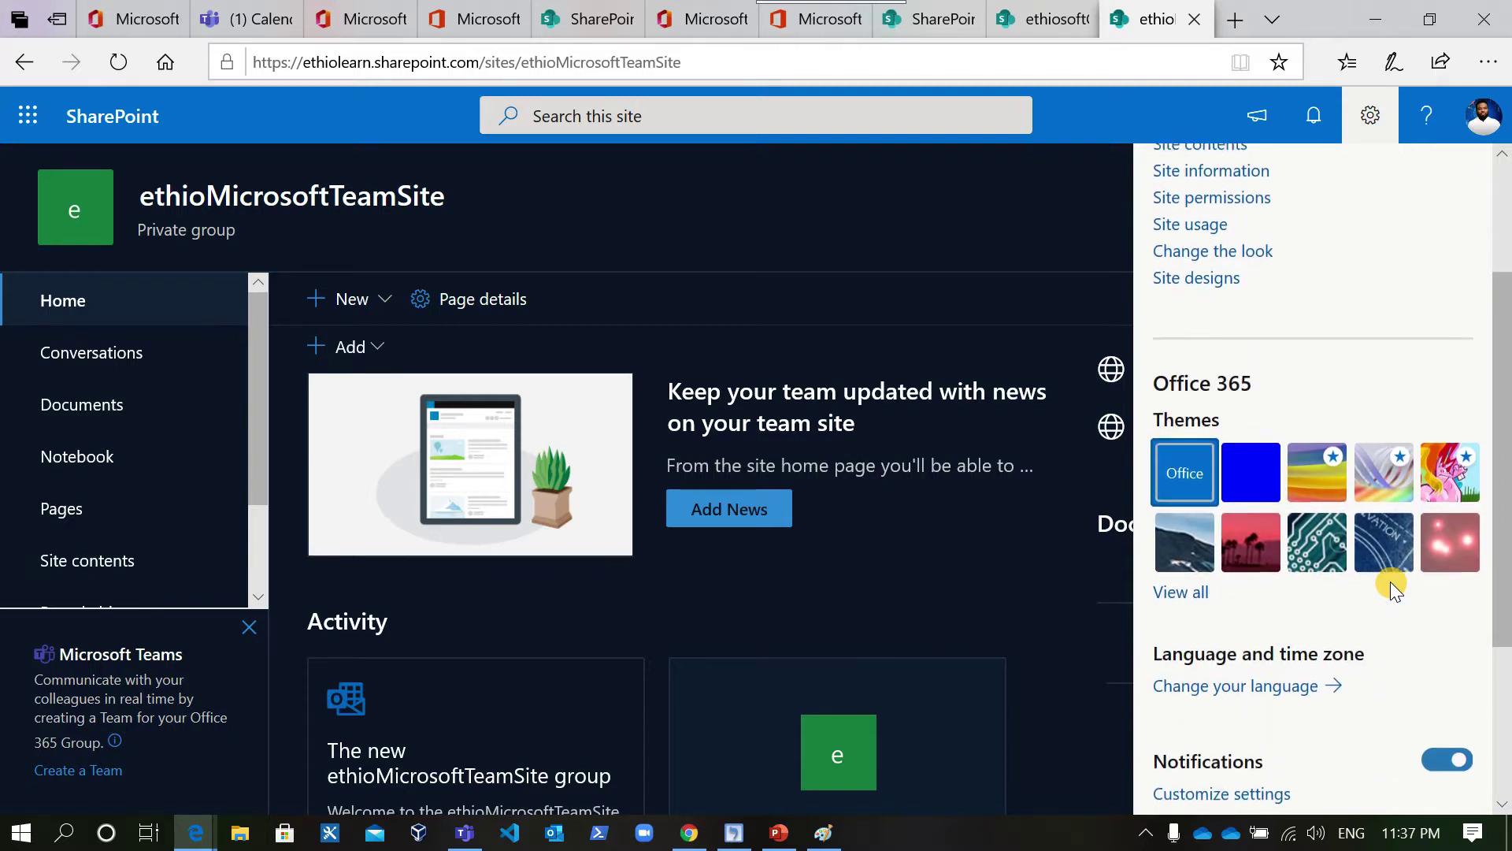
# Try several Office 365 themes, including Mountain Peak, the green circuit board, the blue blueprint and the red lights.
pyautogui.click(1173, 544)
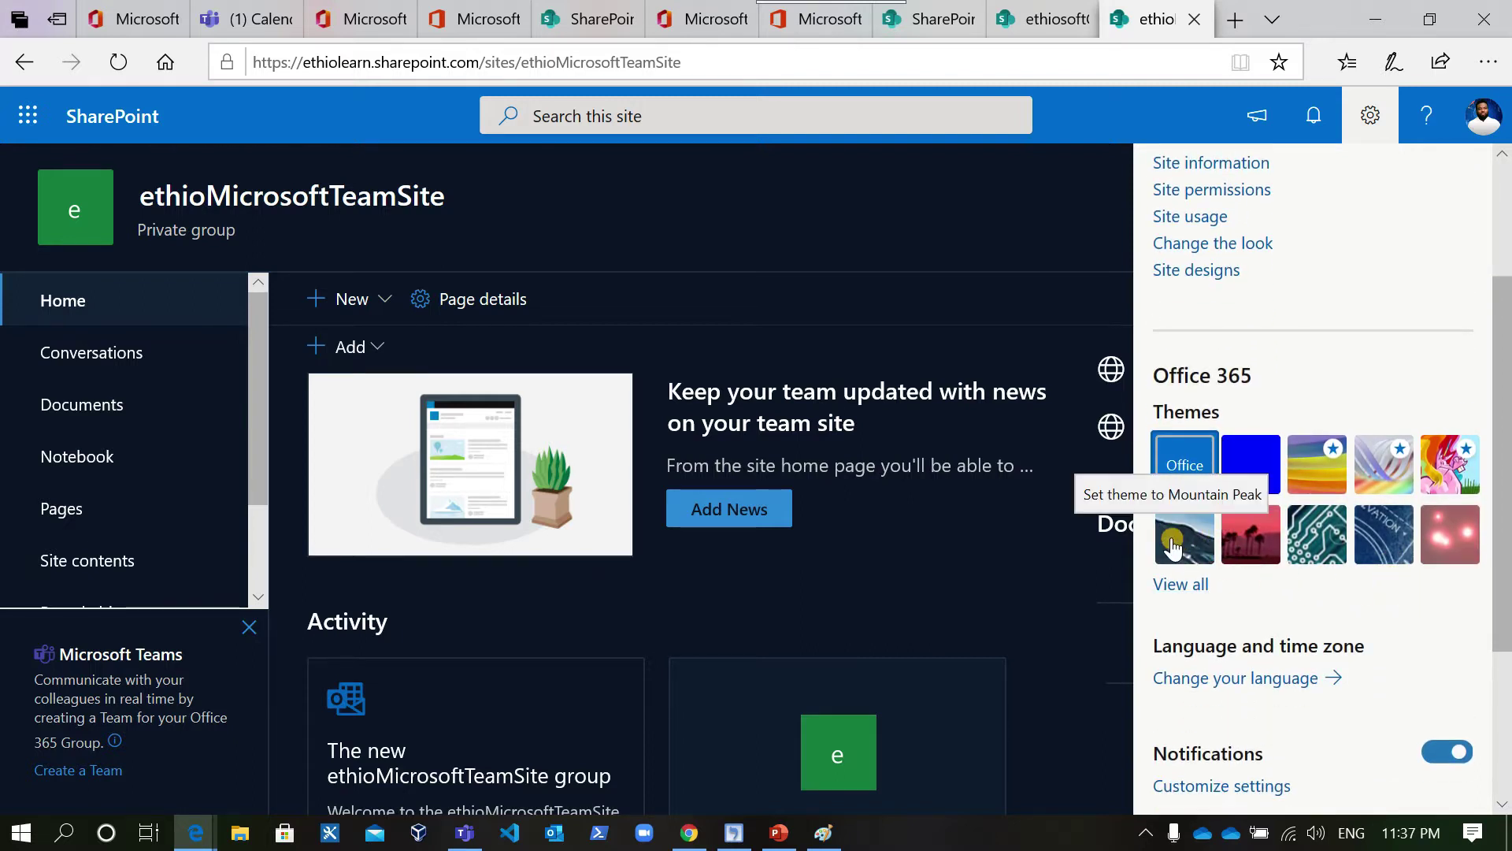
pyautogui.click(1205, 476)
pyautogui.click(1331, 538)
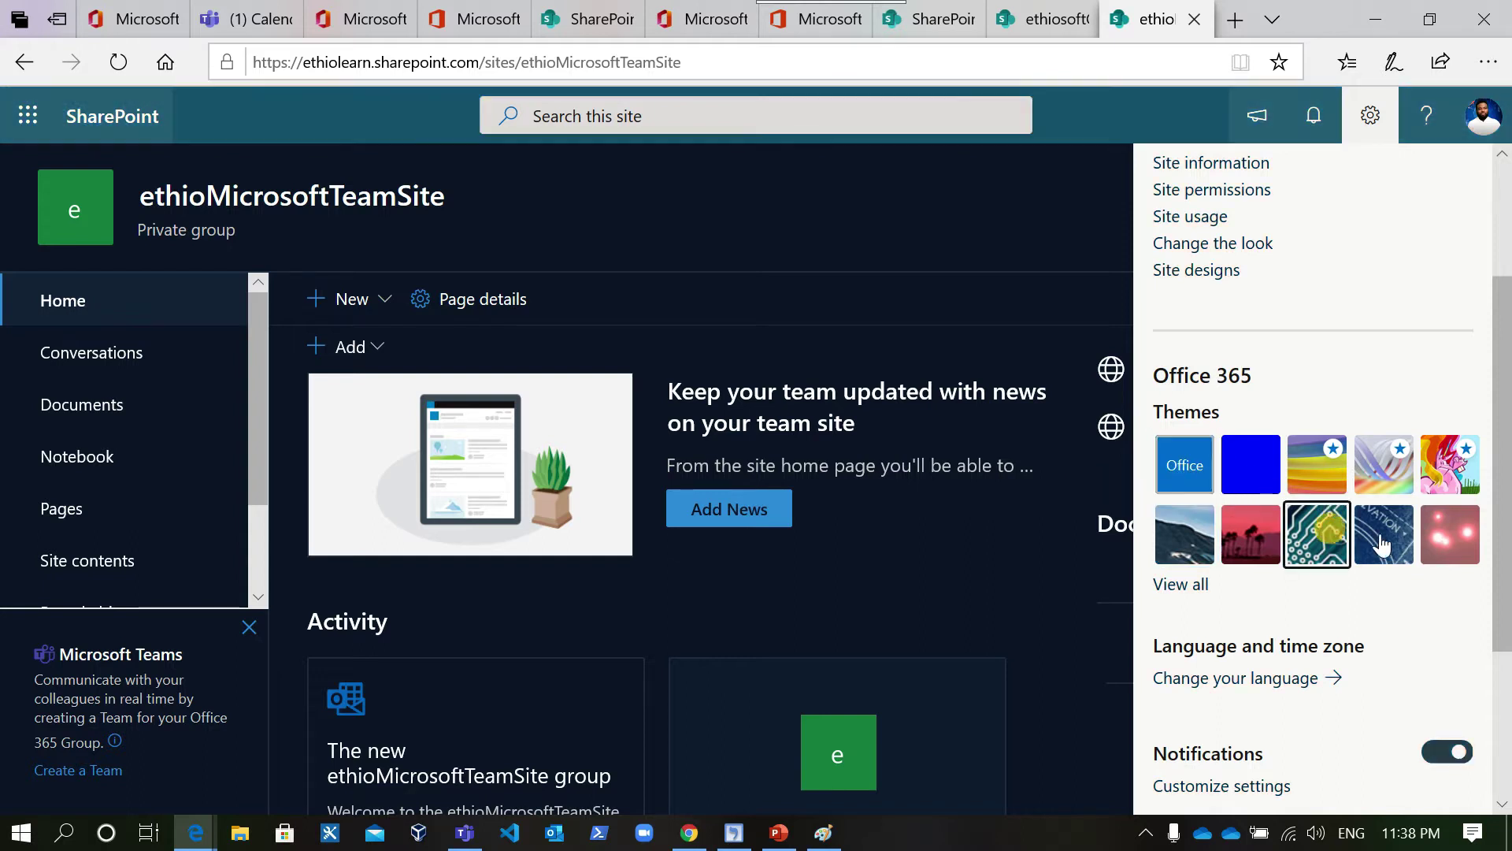
pyautogui.click(1365, 555)
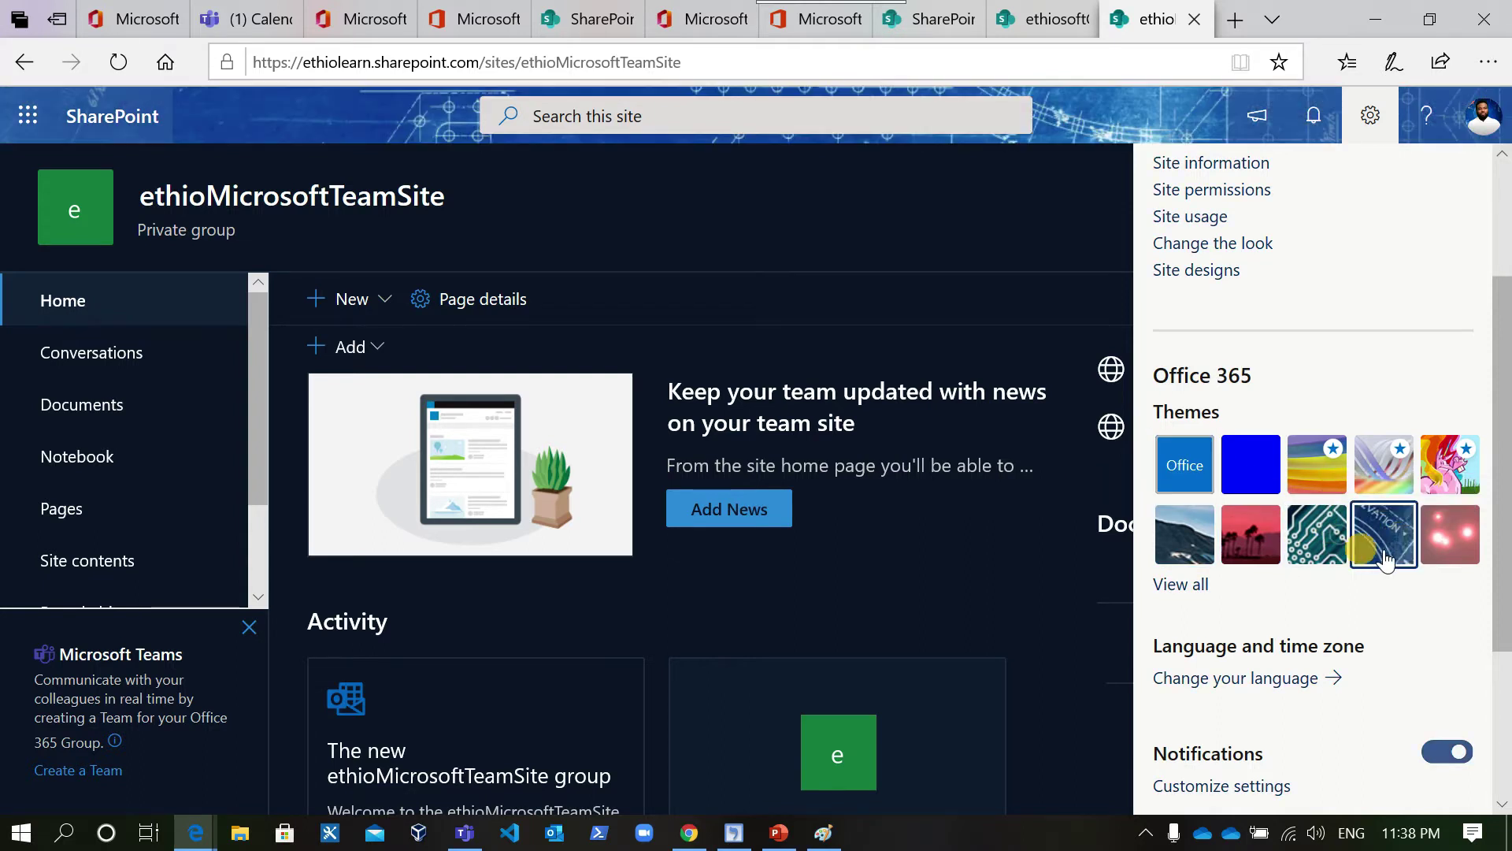
pyautogui.click(1435, 549)
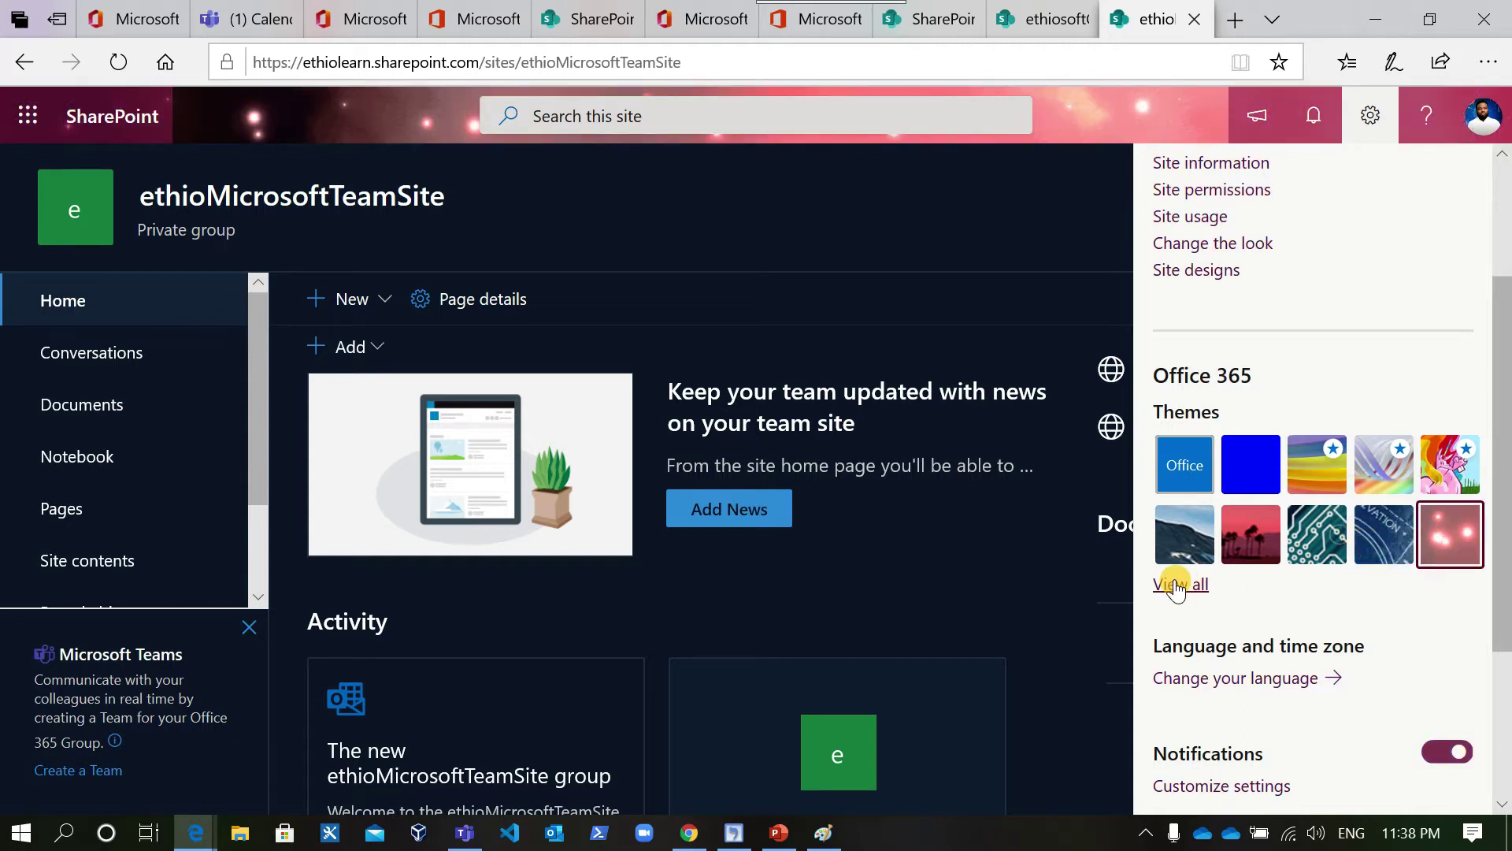
# Set the Office 365 theme to the blue blueprint pattern, close the settings and review the home page.
pyautogui.click(1378, 546)
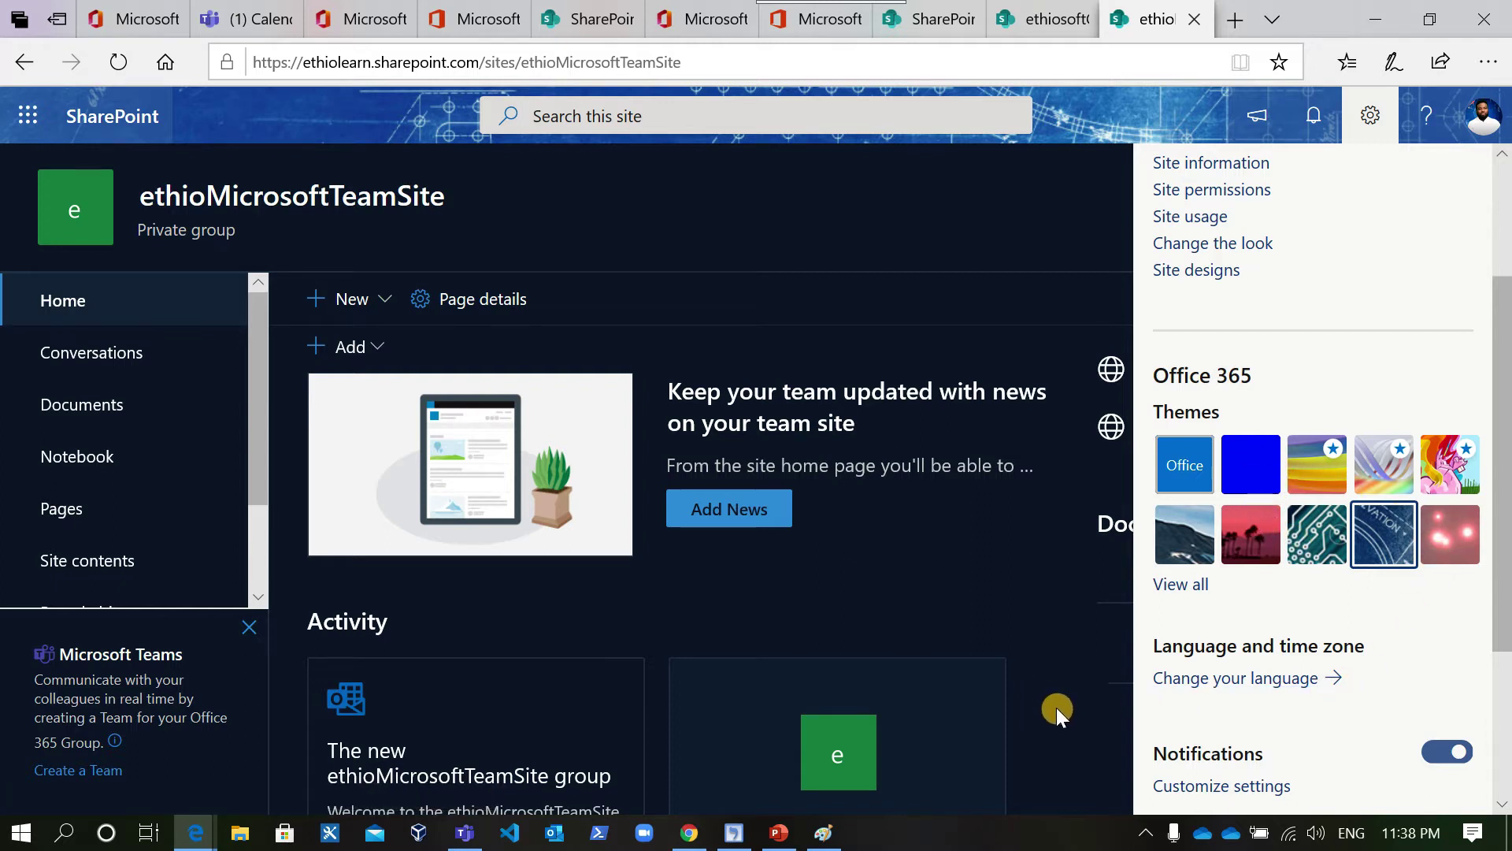
pyautogui.click(1371, 122)
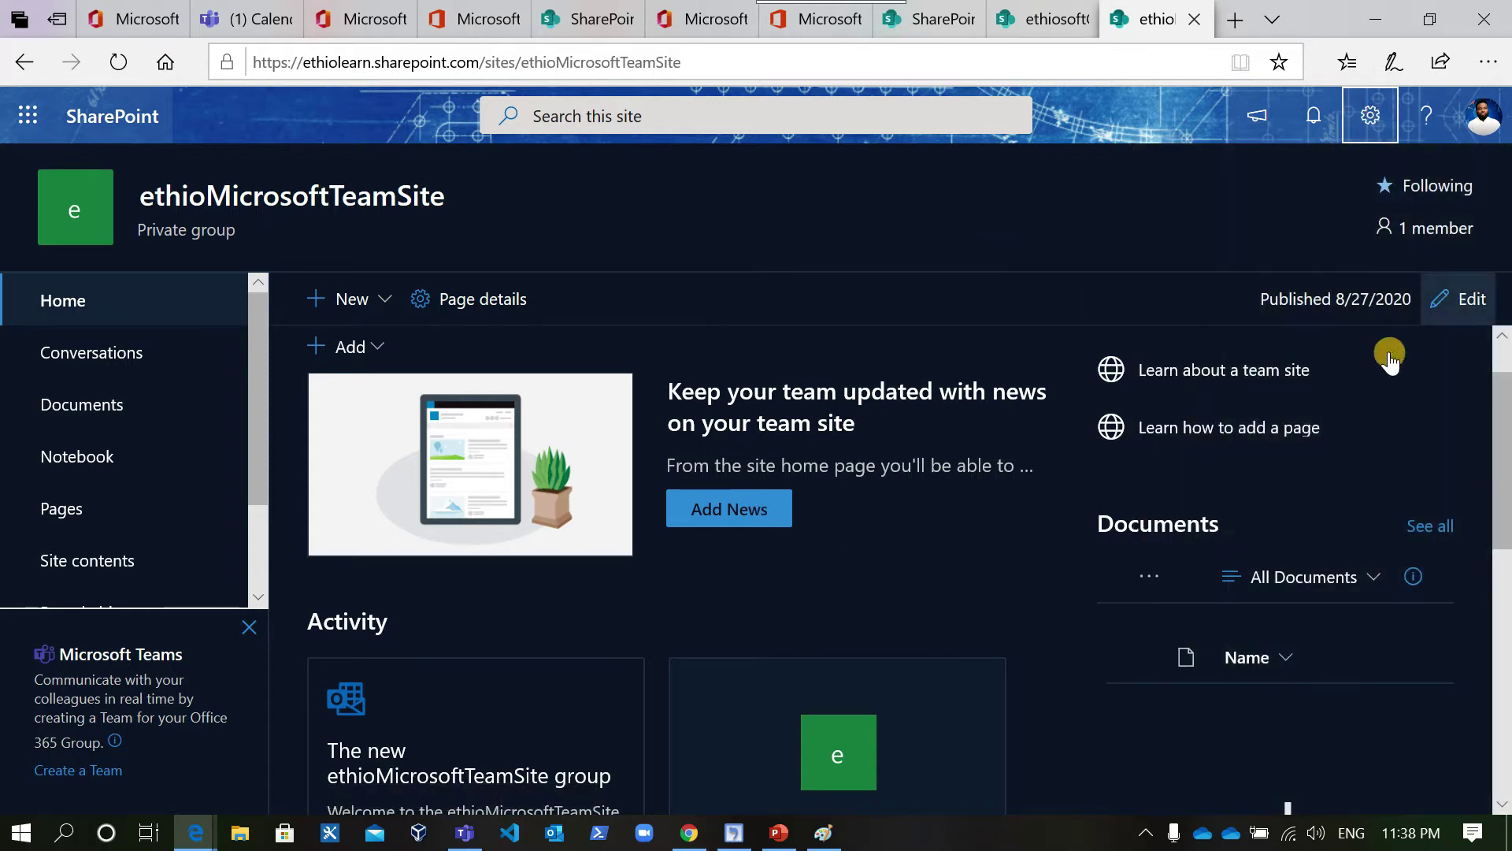
pyautogui.scroll(-5, 1033, 641)
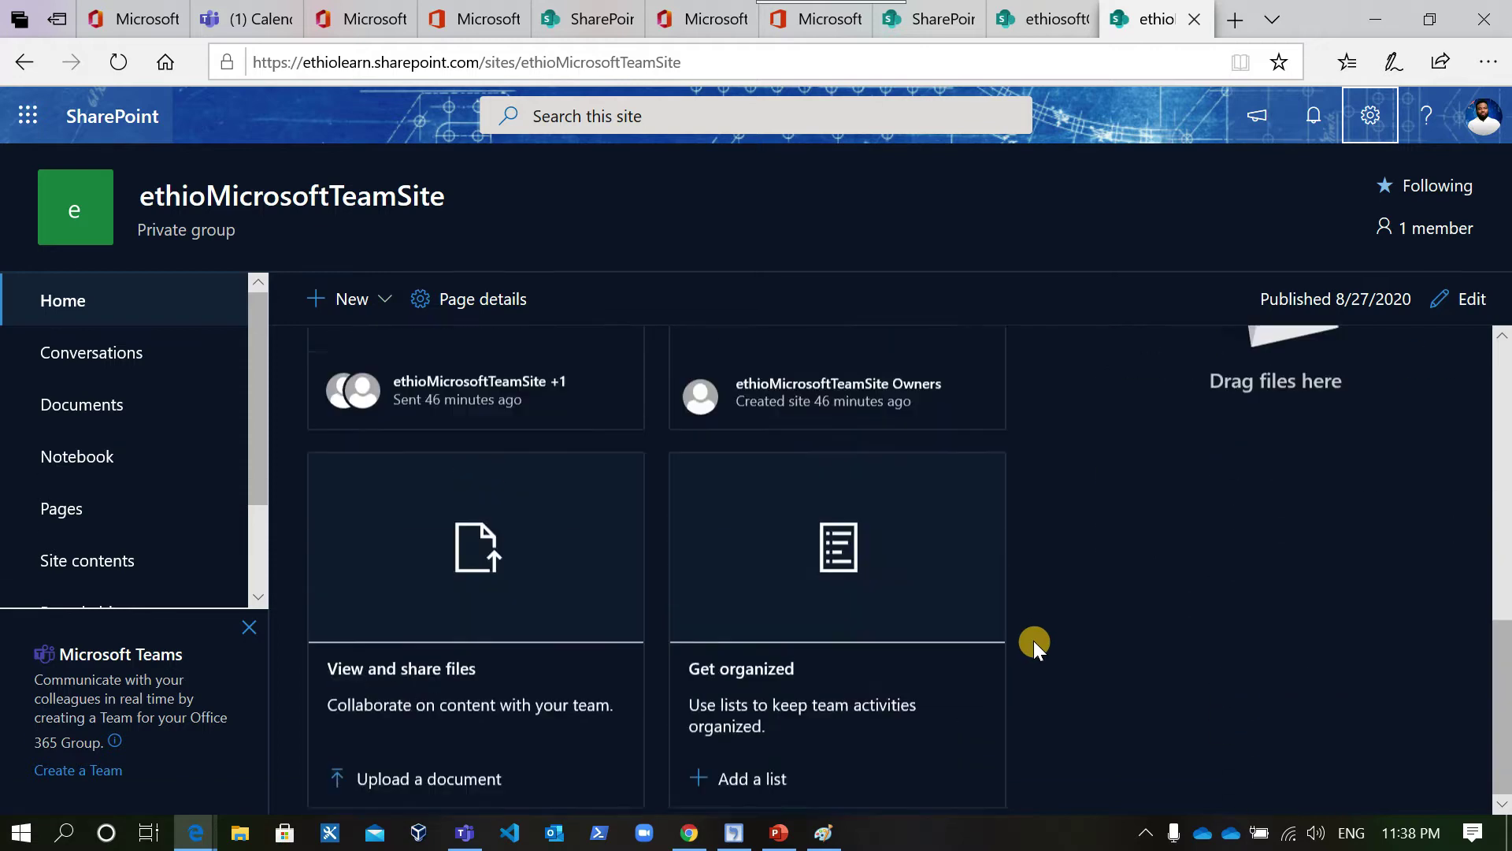
pyautogui.scroll(5, 1033, 640)
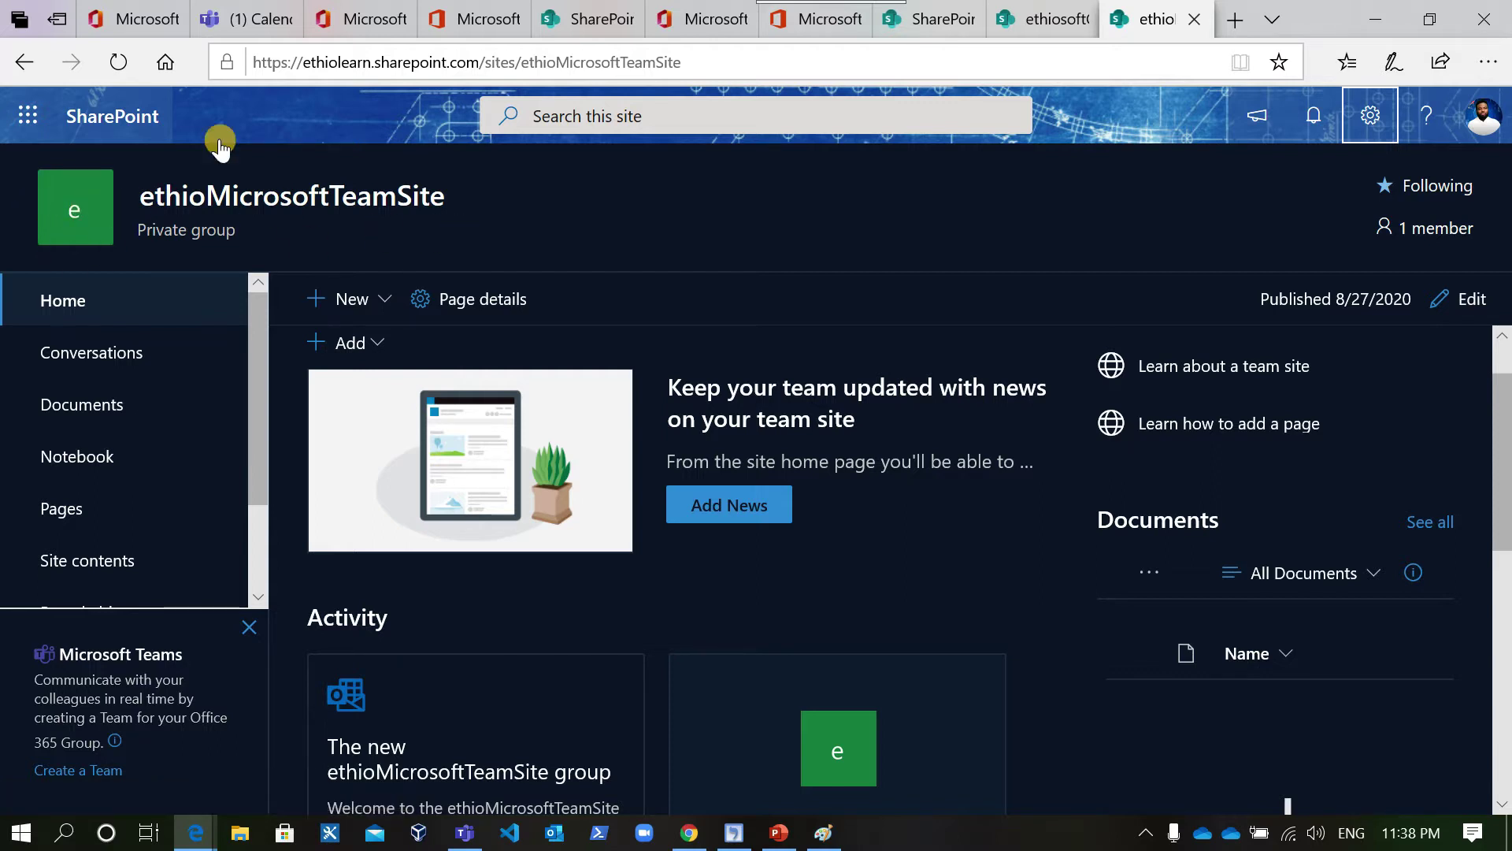
# Open the team site's Site Information and go from there to the full list of site settings.
pyautogui.click(1371, 116)
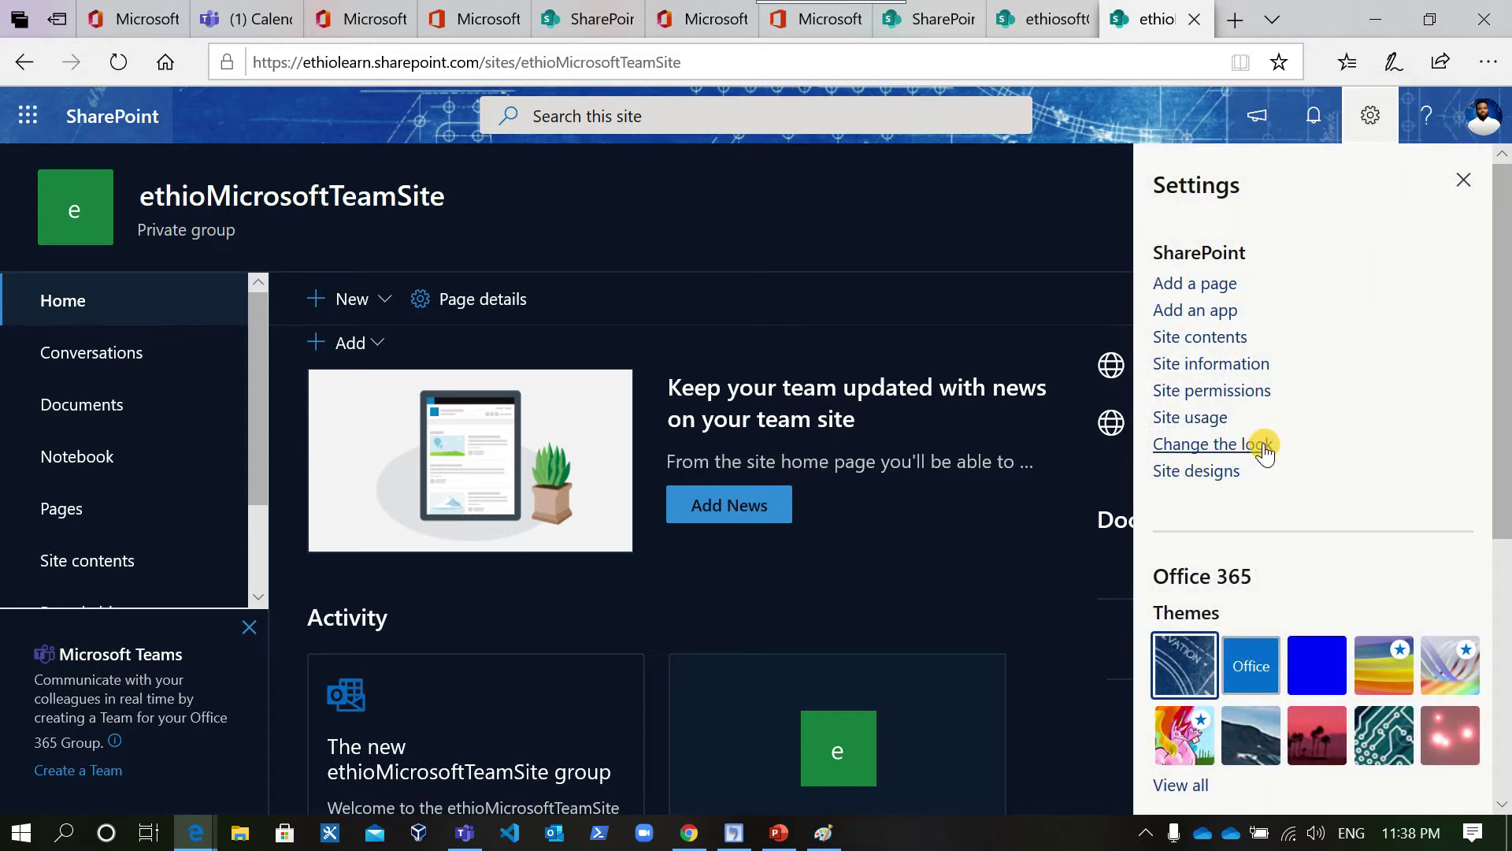
pyautogui.click(1239, 366)
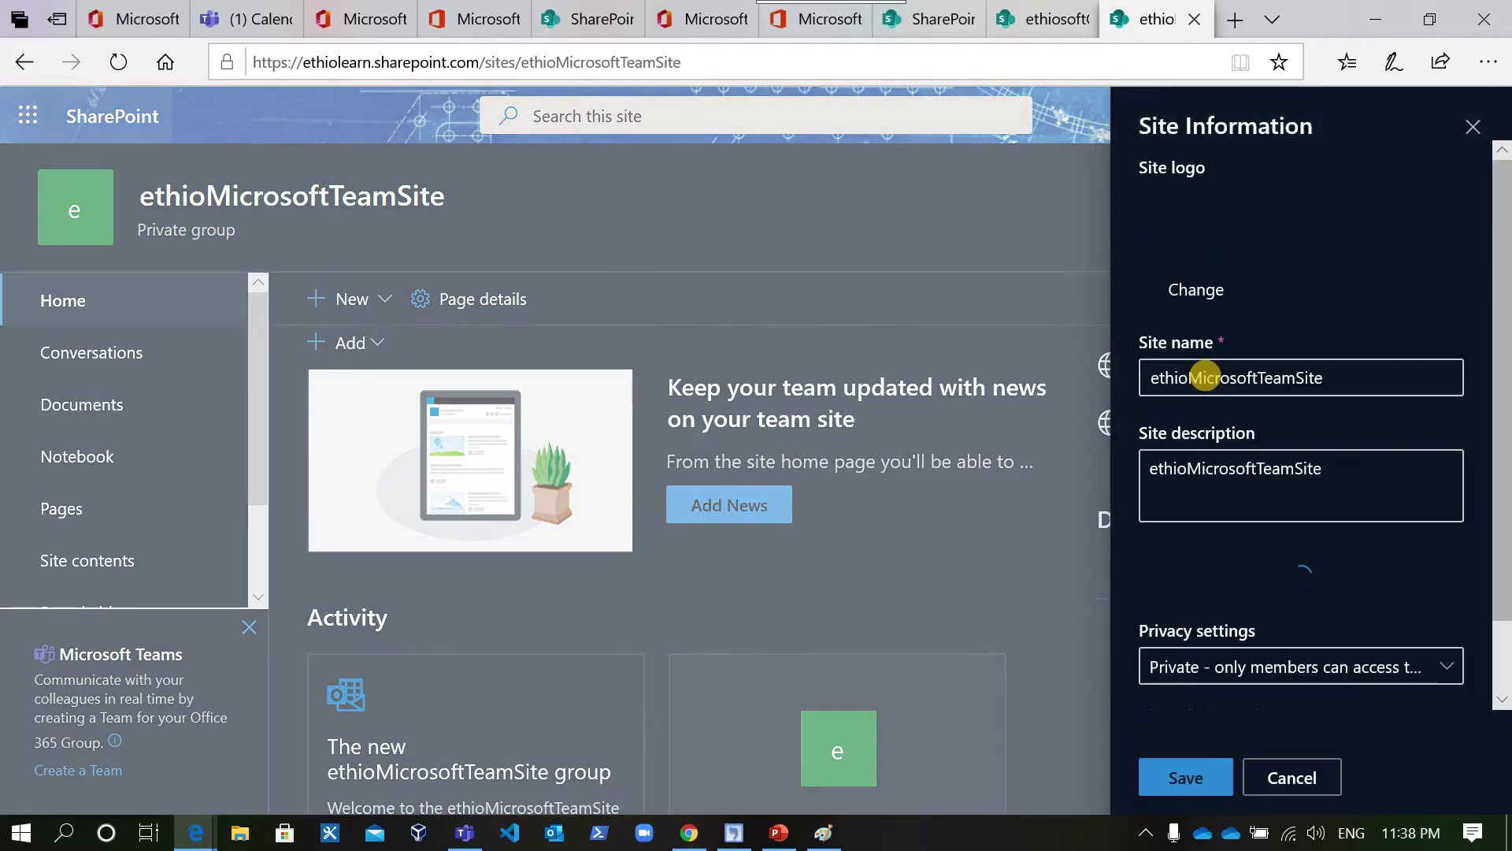
pyautogui.scroll(-3, 1311, 585)
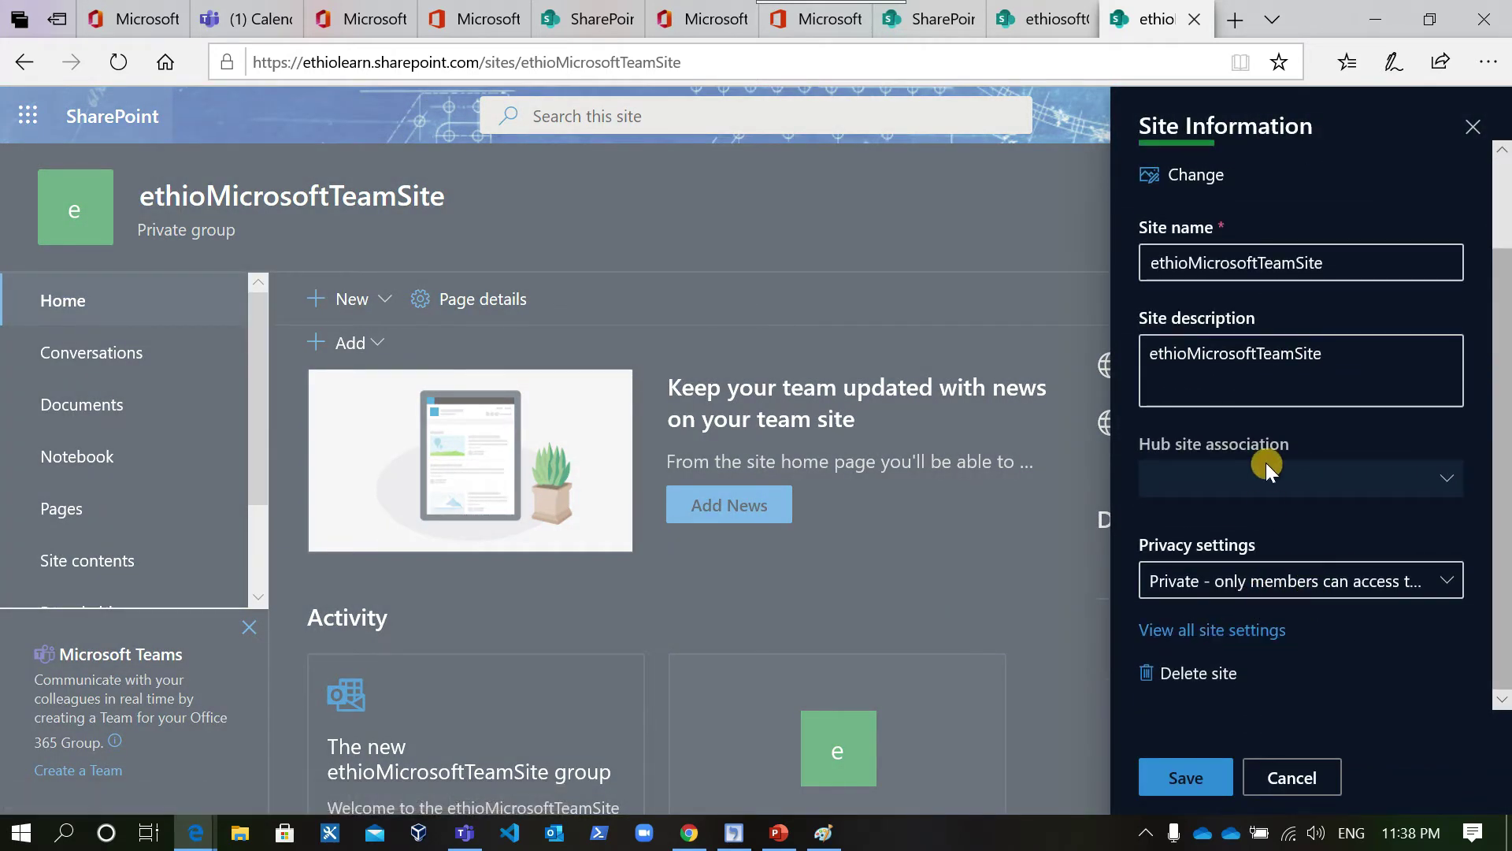
pyautogui.scroll(1, 1265, 461)
pyautogui.scroll(-1, 1265, 461)
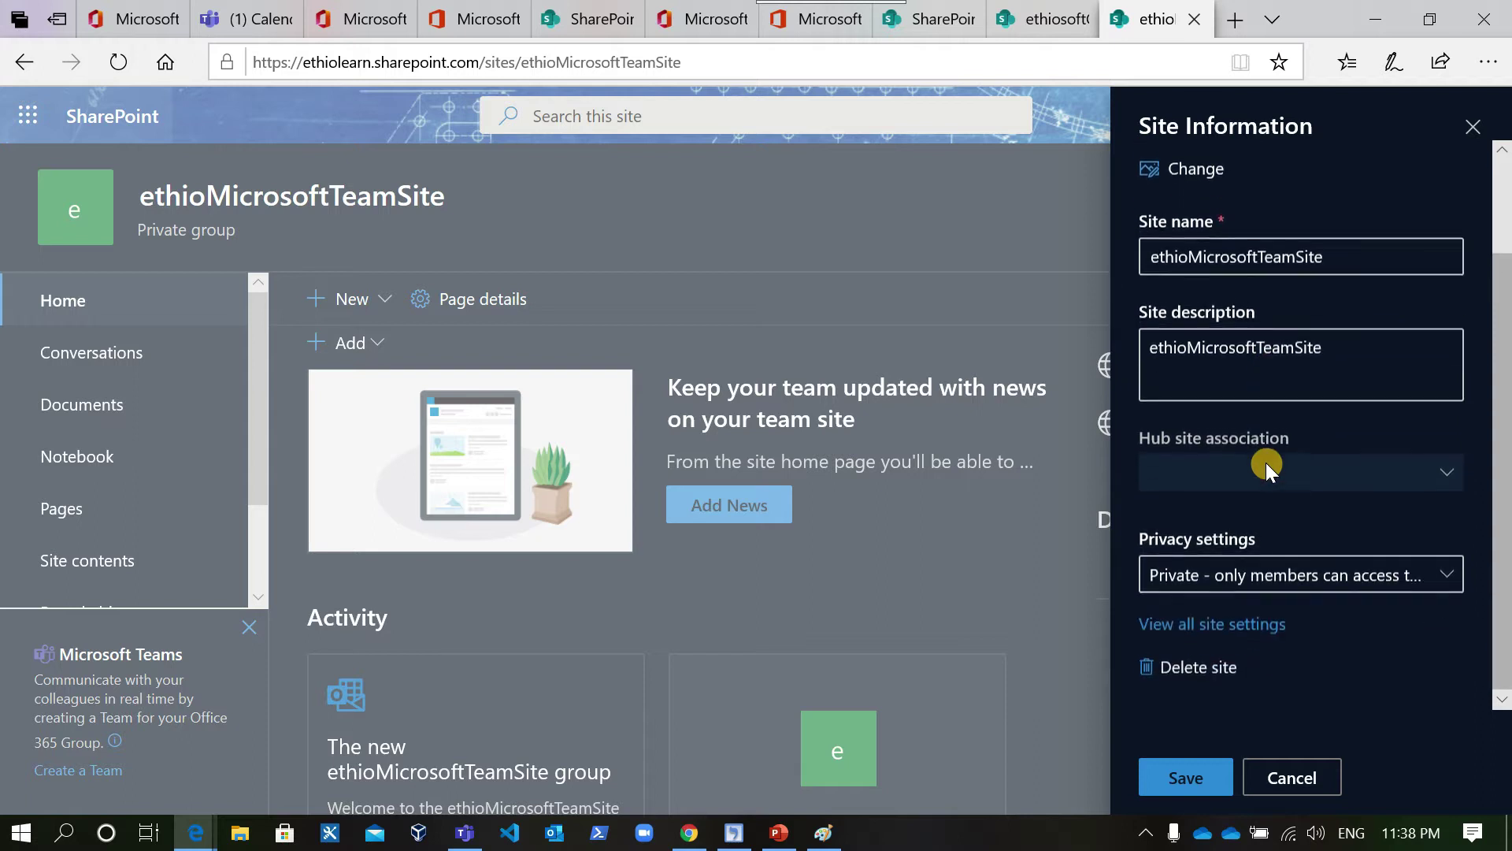
pyautogui.click(1206, 633)
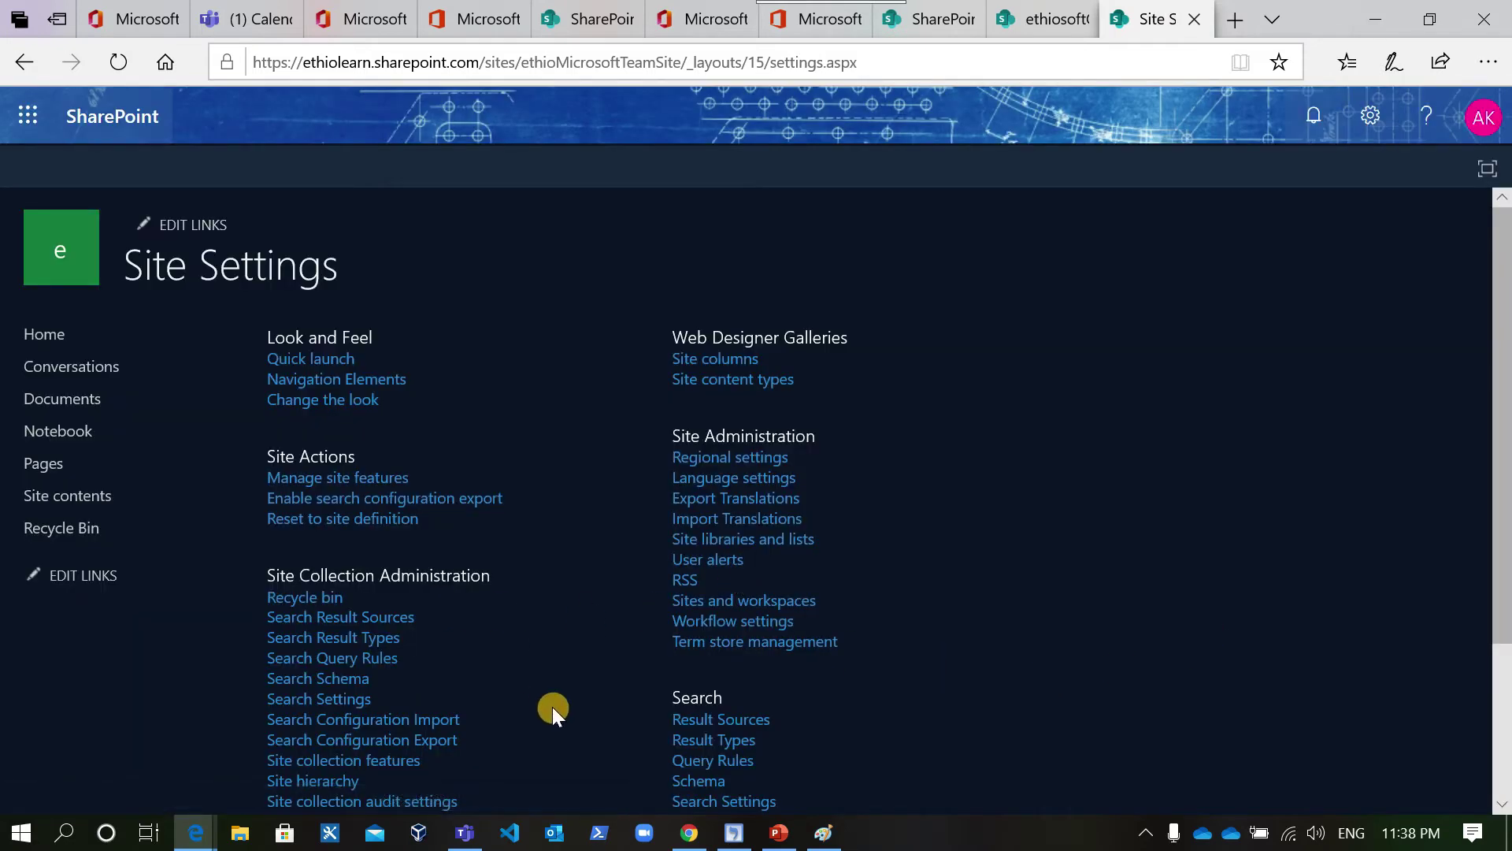
# Look through the Site Settings page and open Change the look under Look and Feel.
pyautogui.scroll(-2, 552, 706)
pyautogui.scroll(1, 551, 707)
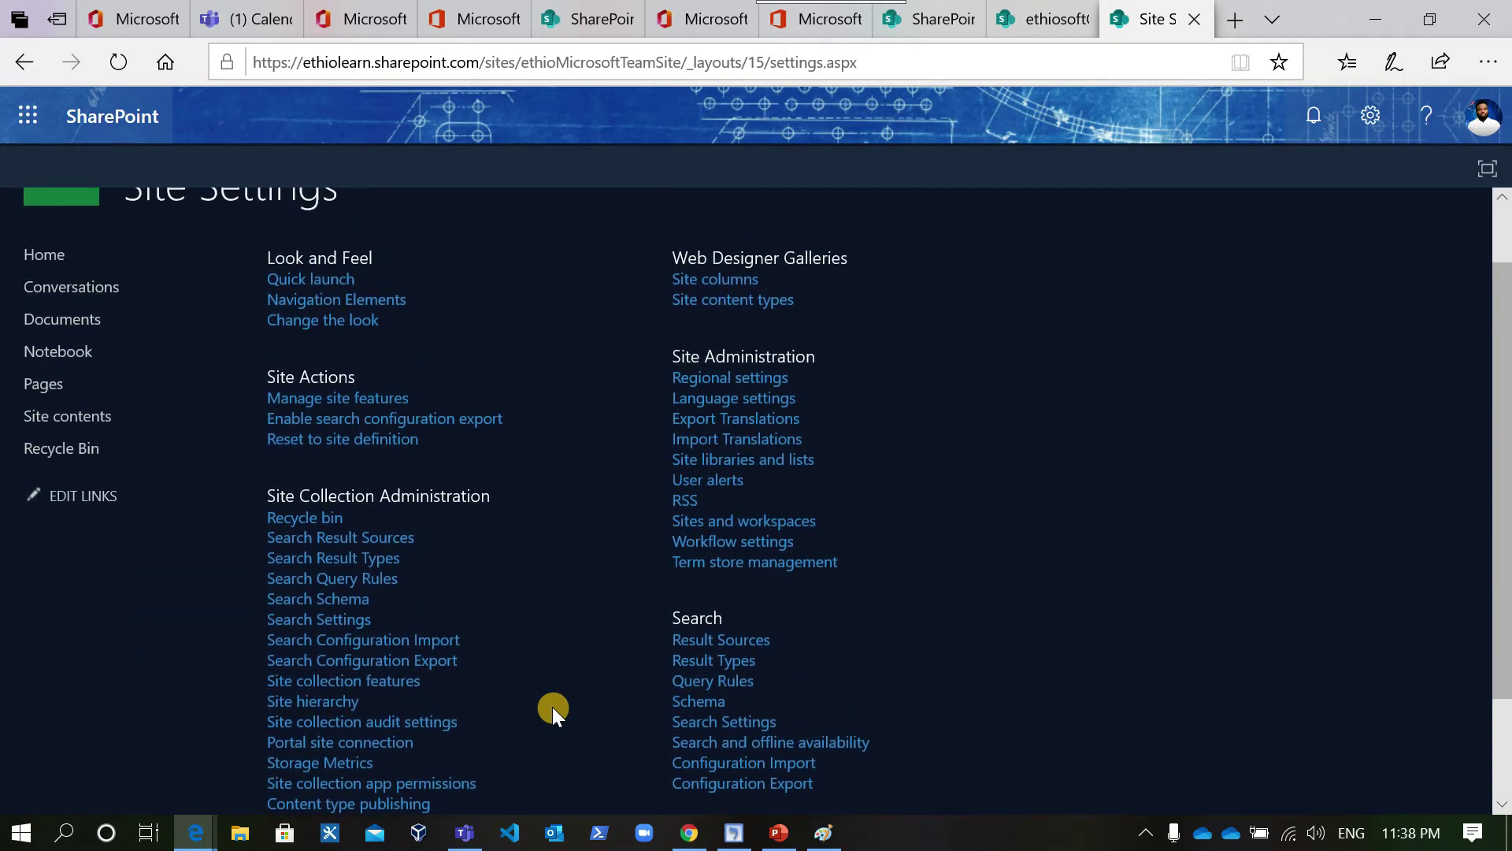
pyautogui.scroll(1, 551, 706)
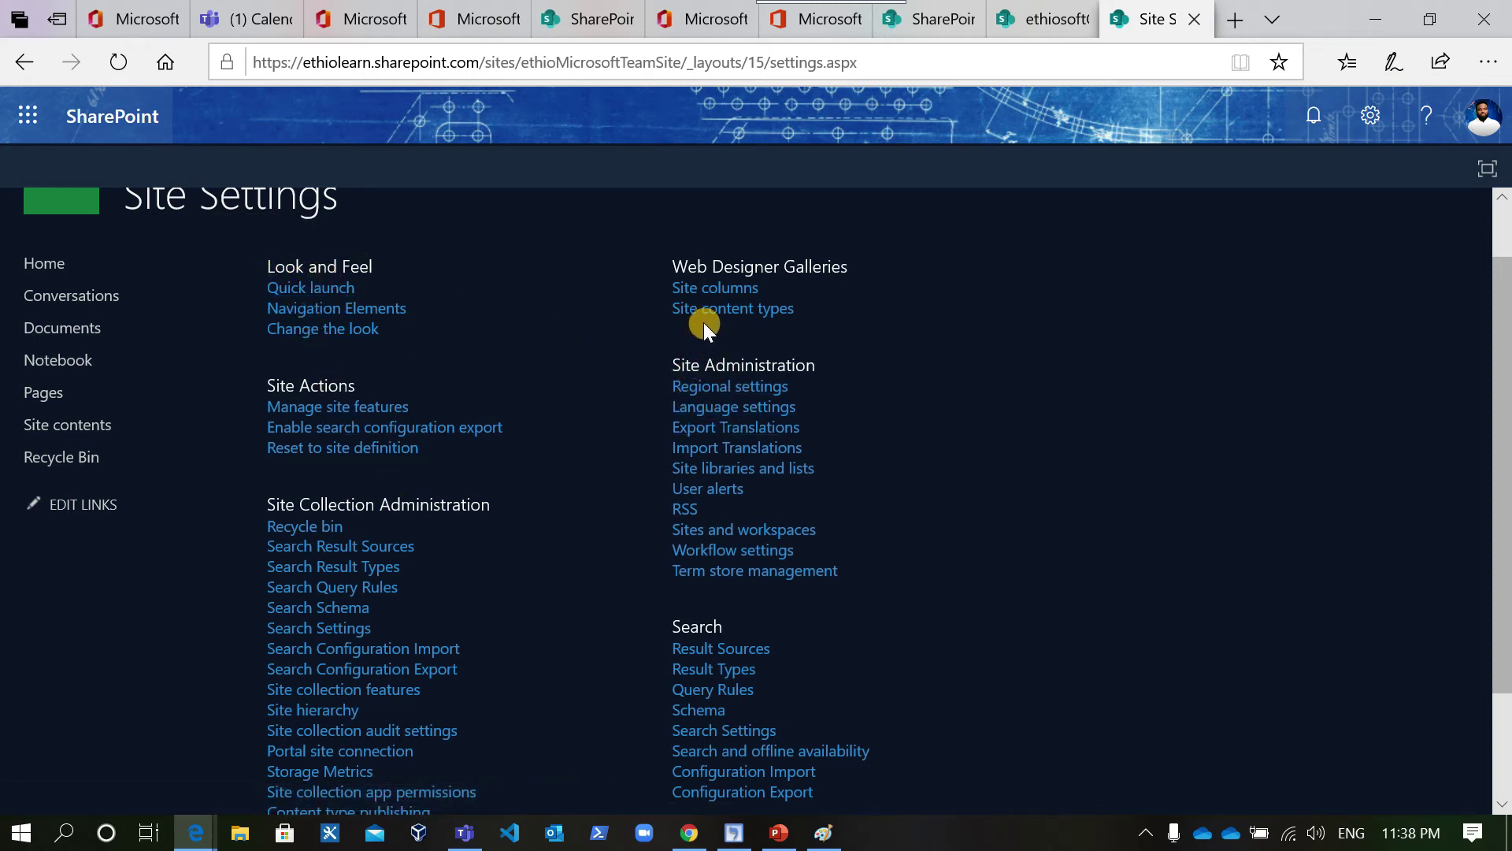
pyautogui.click(301, 329)
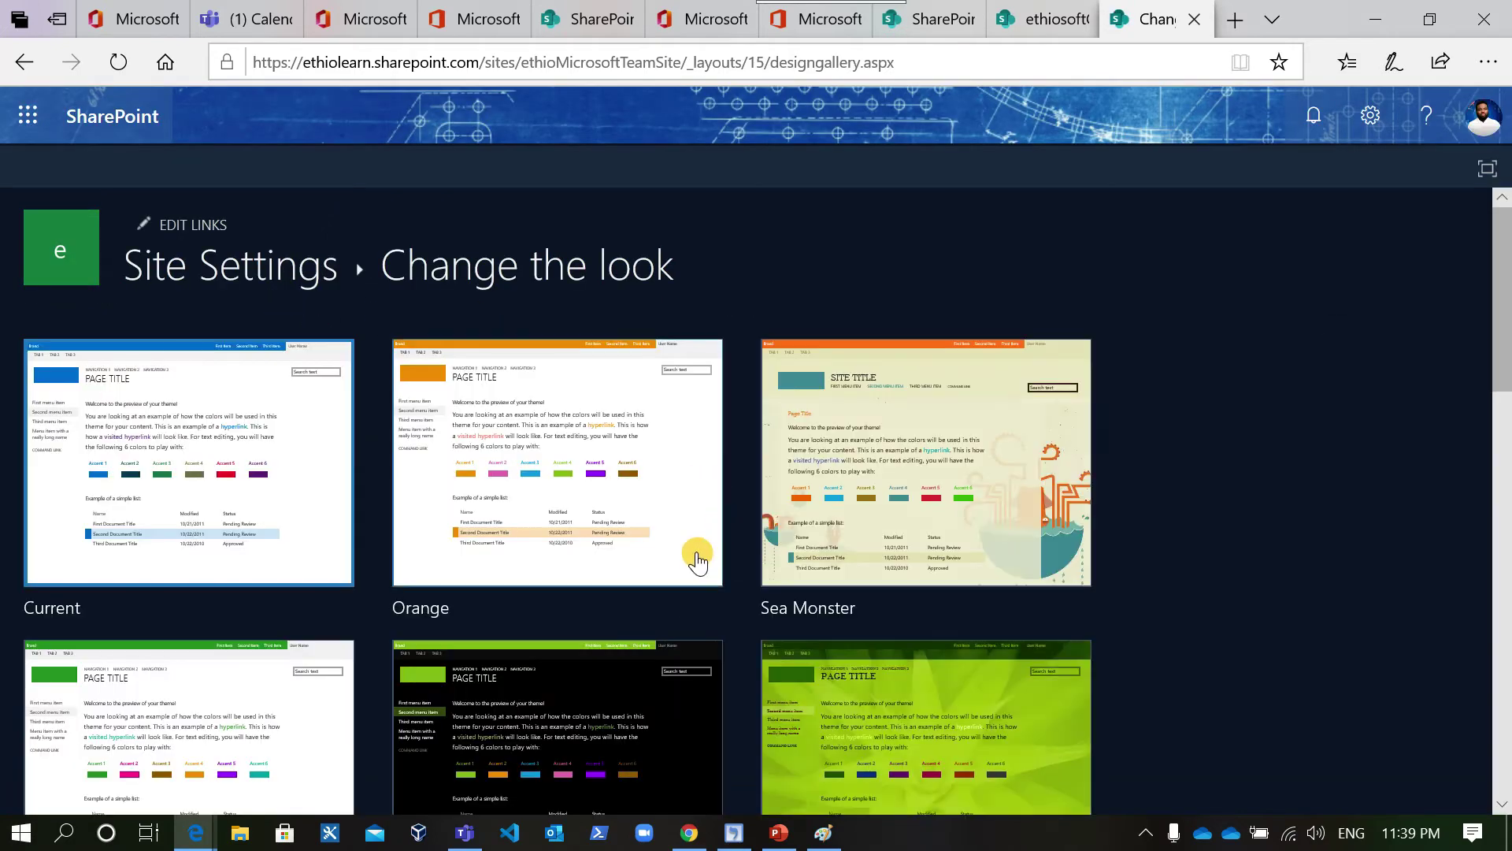
# Browse the design gallery and choose the Orbit design for the site.
pyautogui.scroll(-3, 698, 556)
pyautogui.scroll(-6, 697, 558)
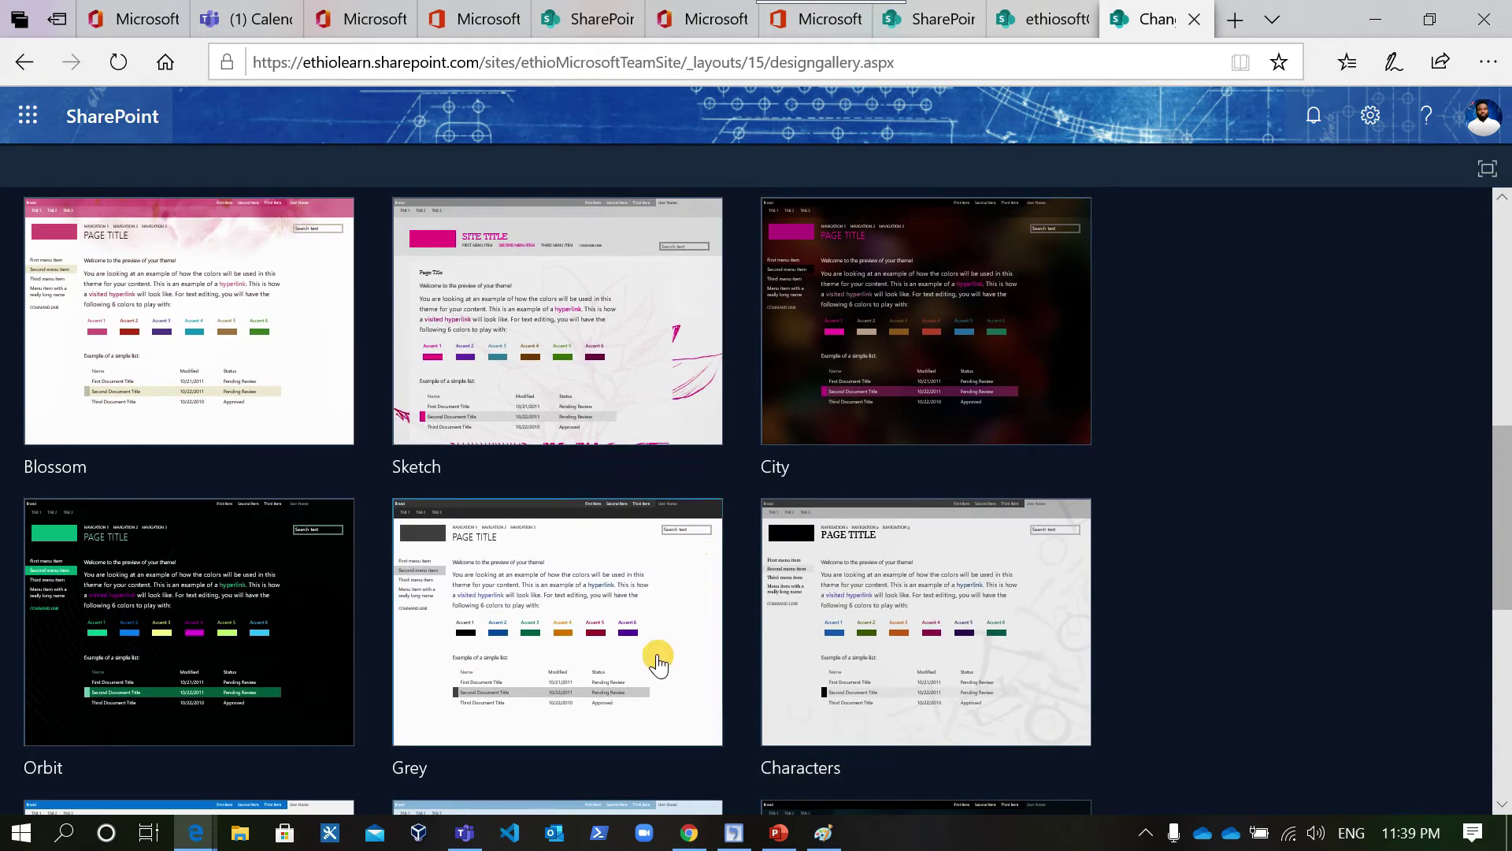
pyautogui.scroll(9, 823, 533)
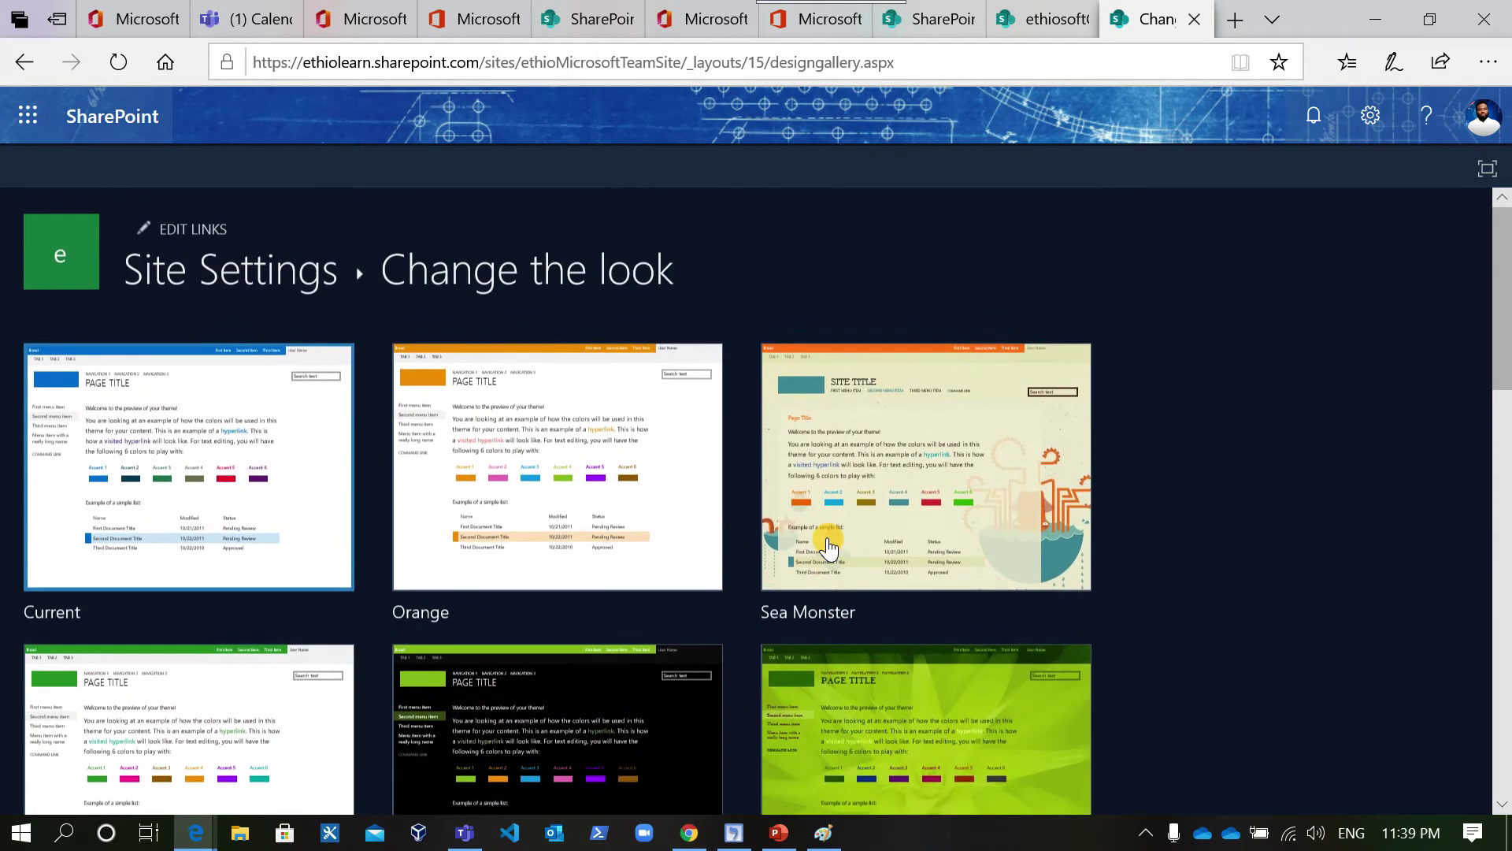
pyautogui.scroll(-8, 827, 547)
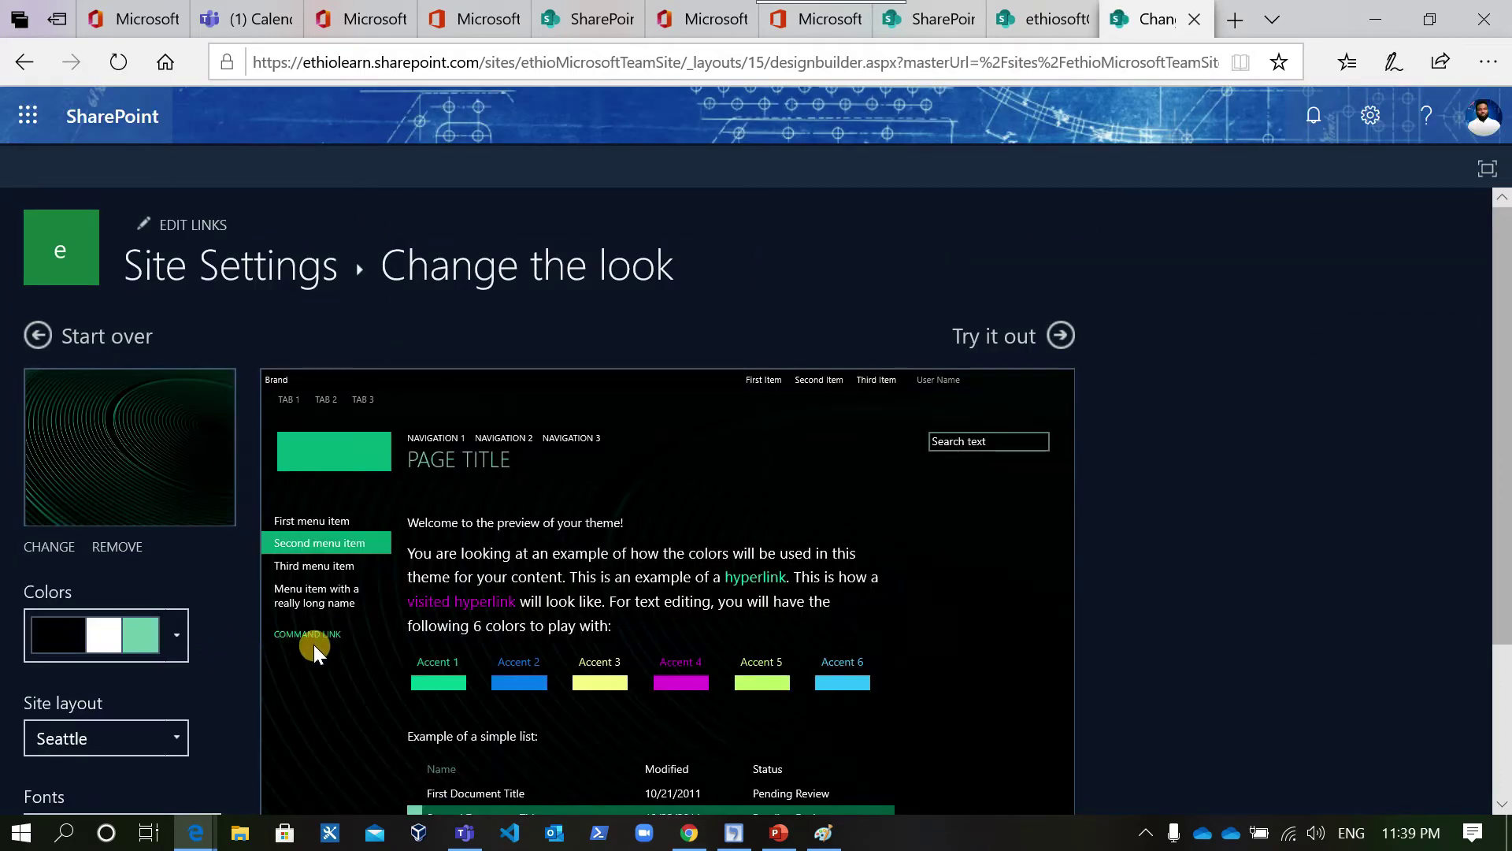
# Try to replace the Orbit design's background image with awel.png from the Desktop.
pyautogui.scroll(-2, 542, 619)
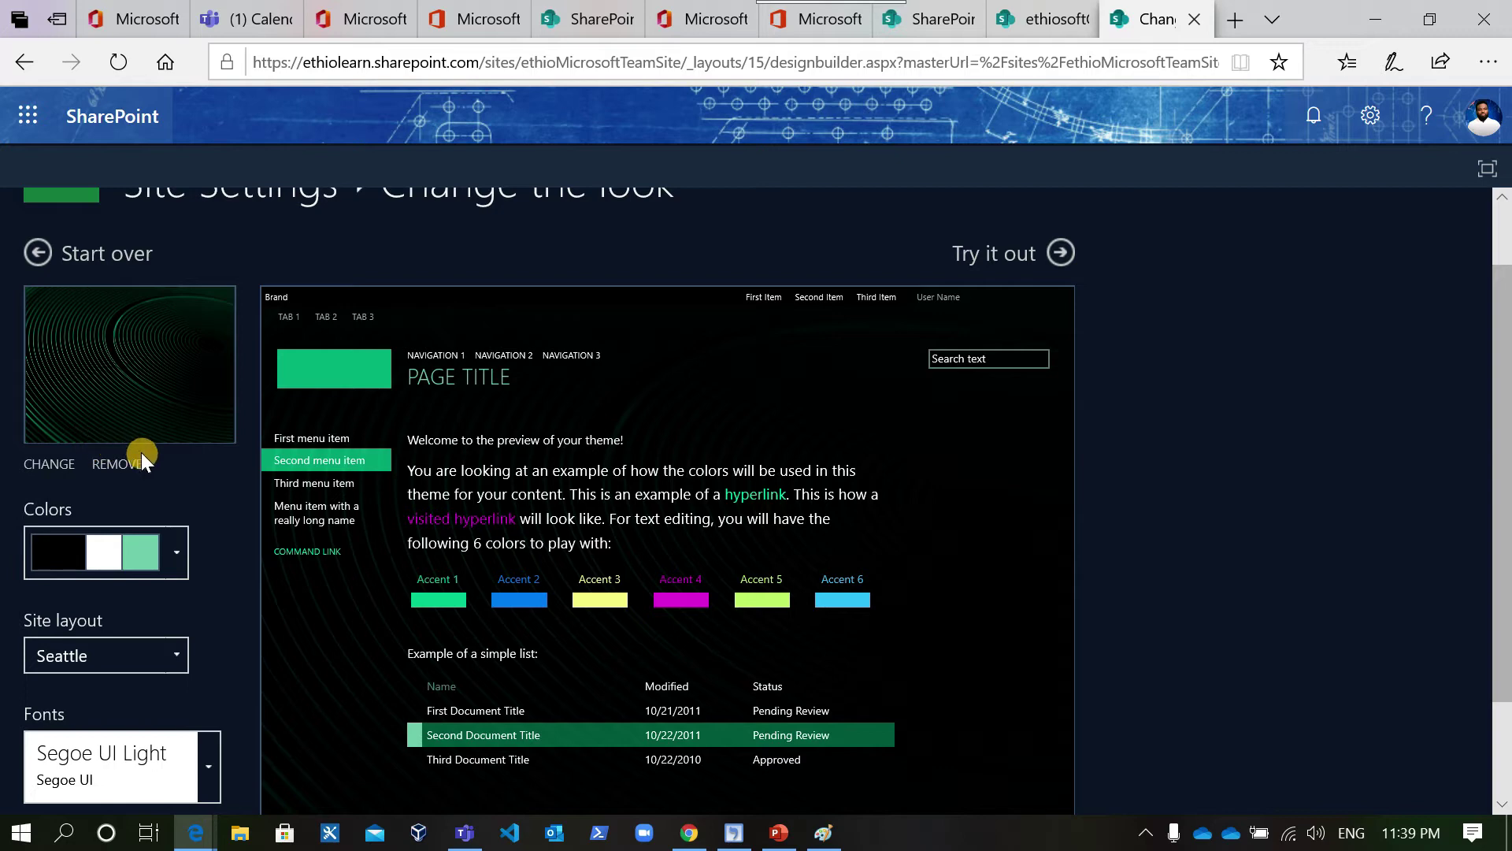
pyautogui.click(39, 464)
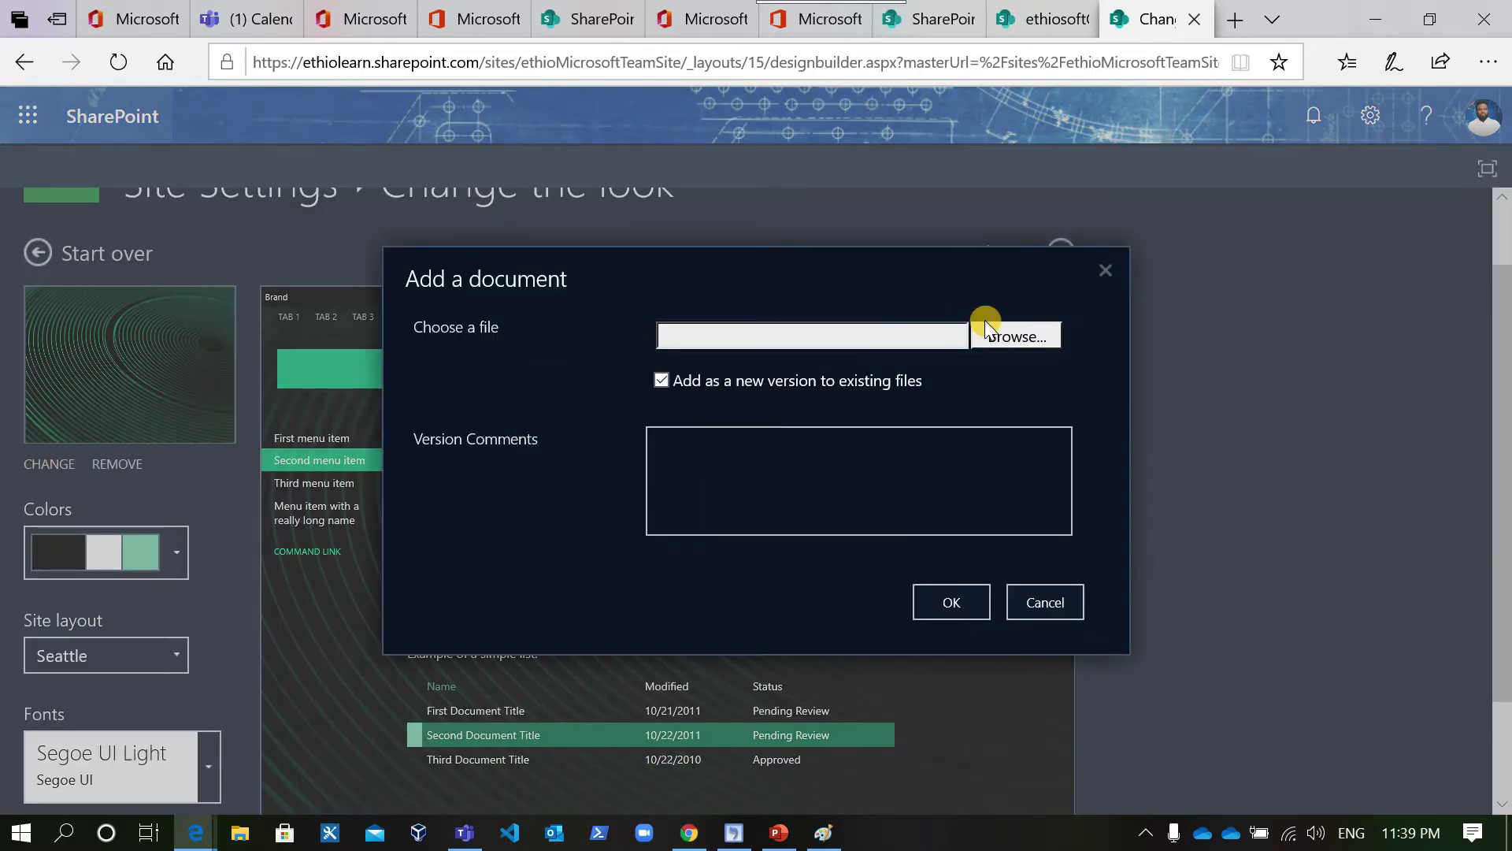
pyautogui.click(1022, 335)
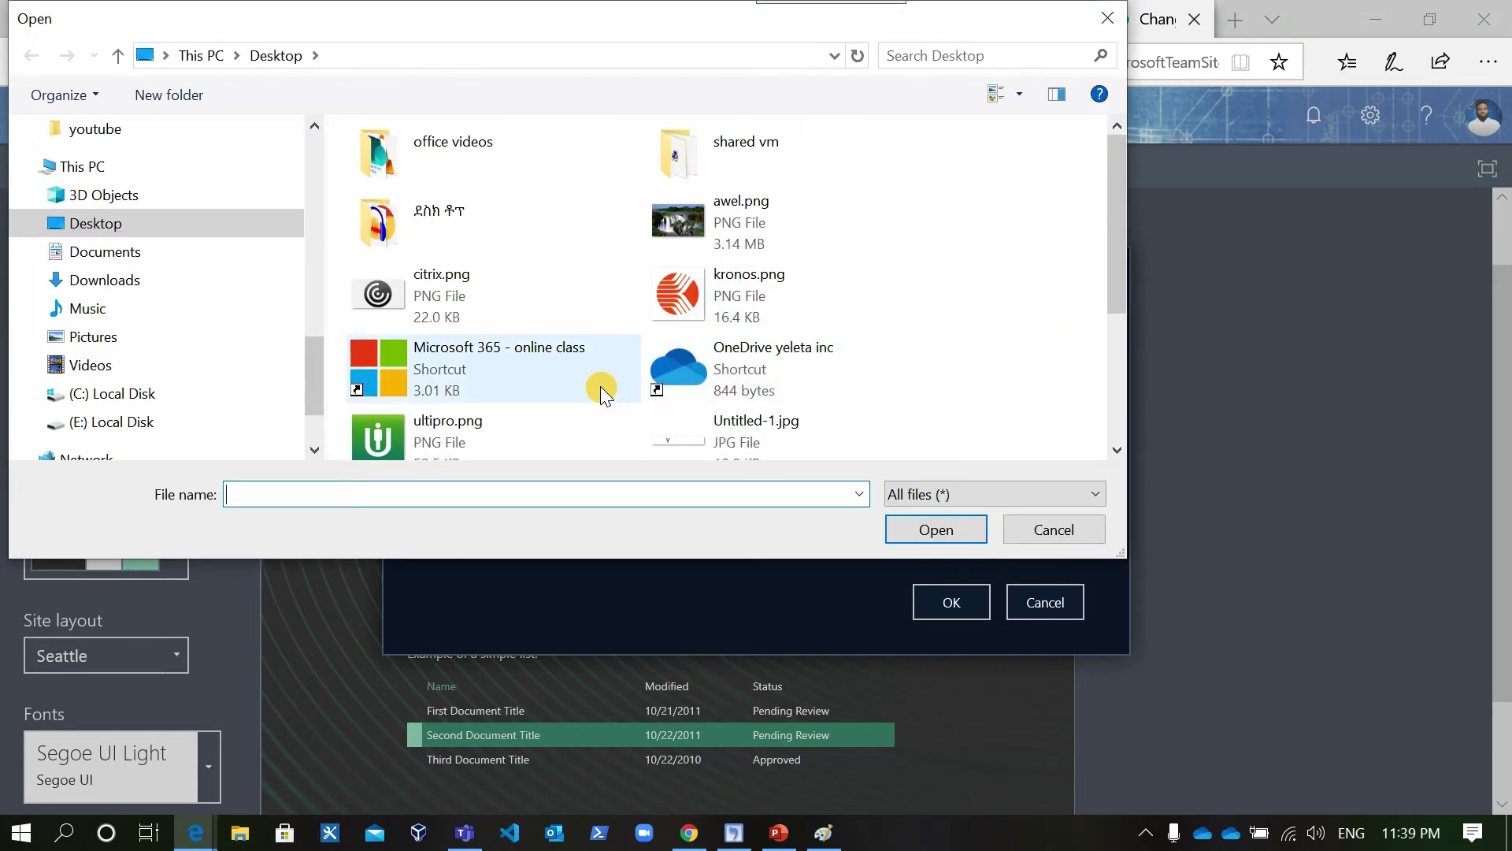
pyautogui.doubleClick(461, 221)
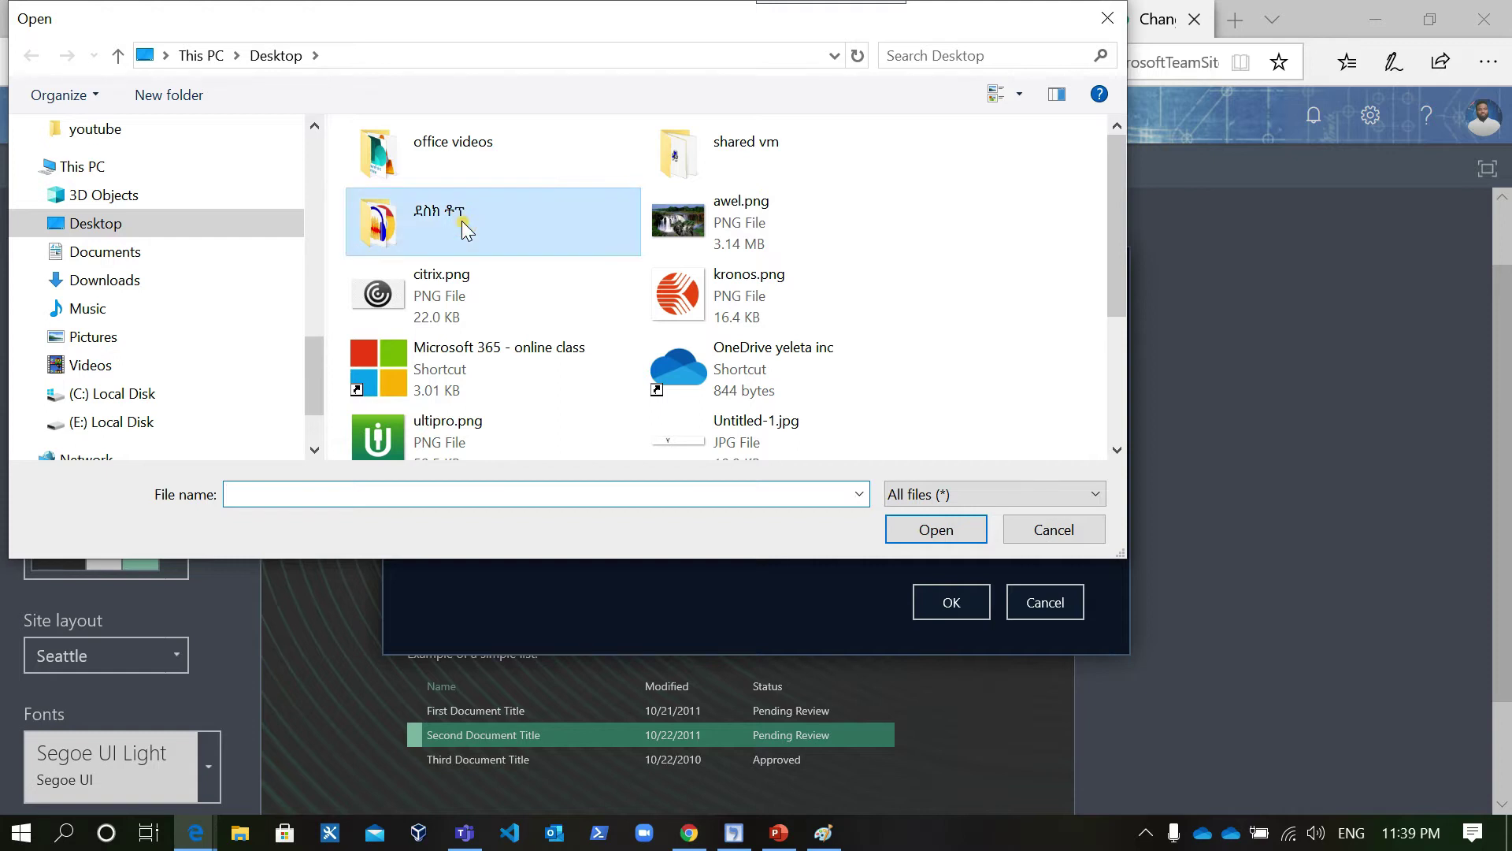
pyautogui.click(32, 55)
pyautogui.click(726, 226)
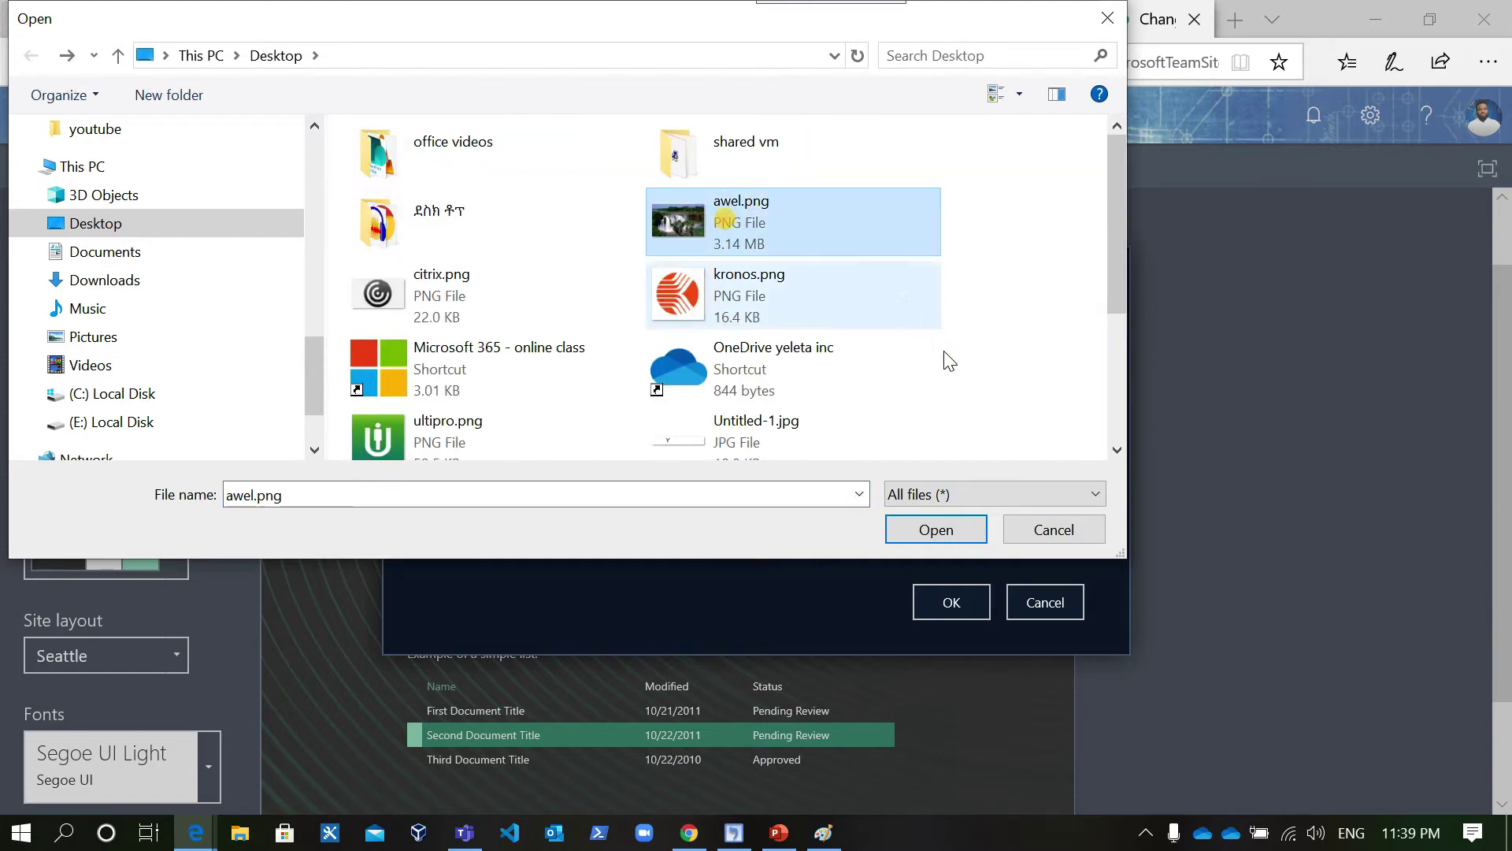
pyautogui.click(917, 533)
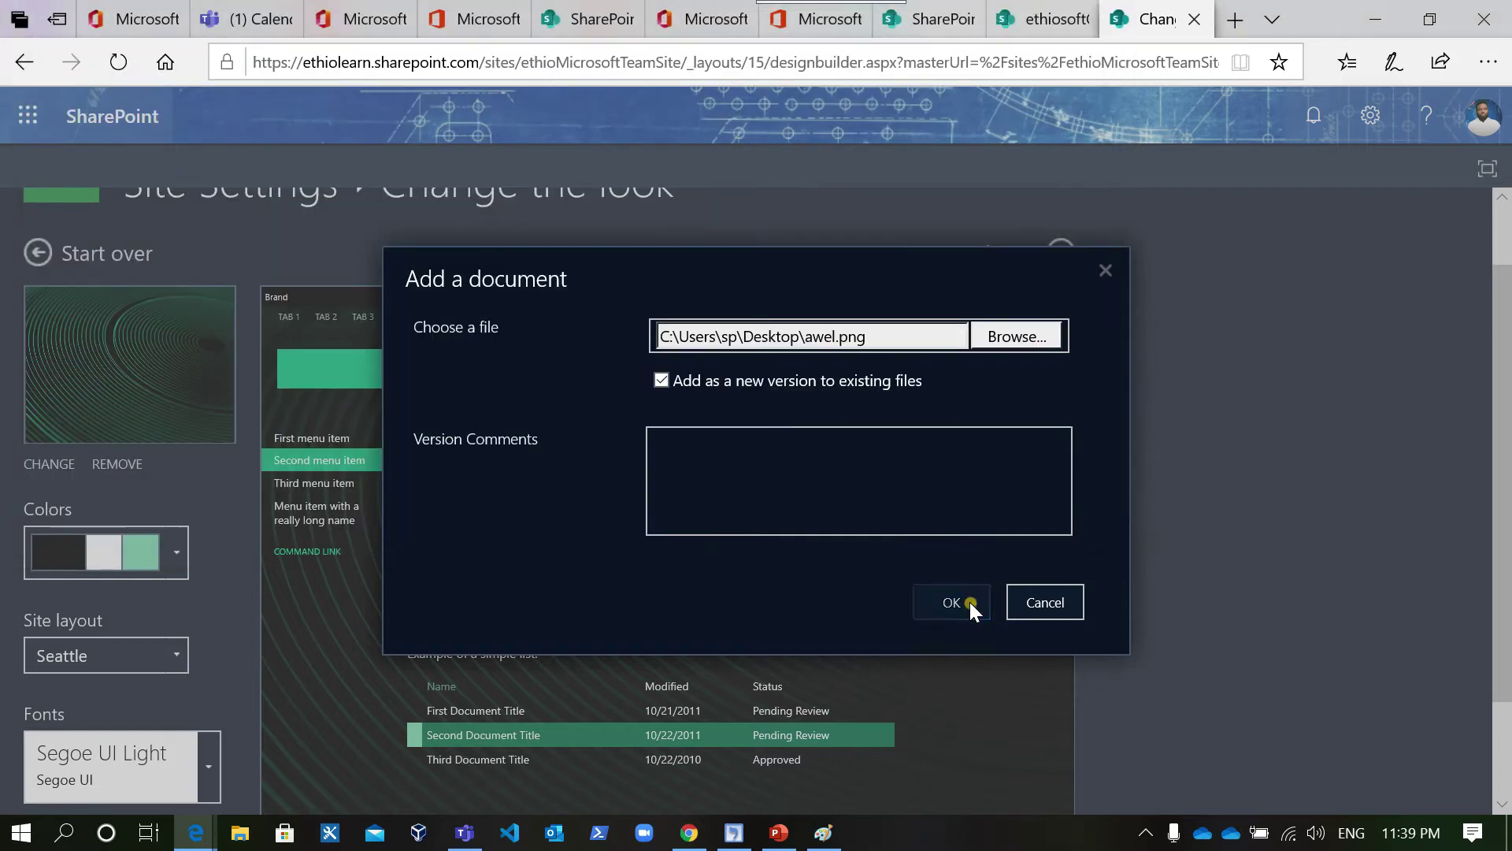
pyautogui.click(944, 610)
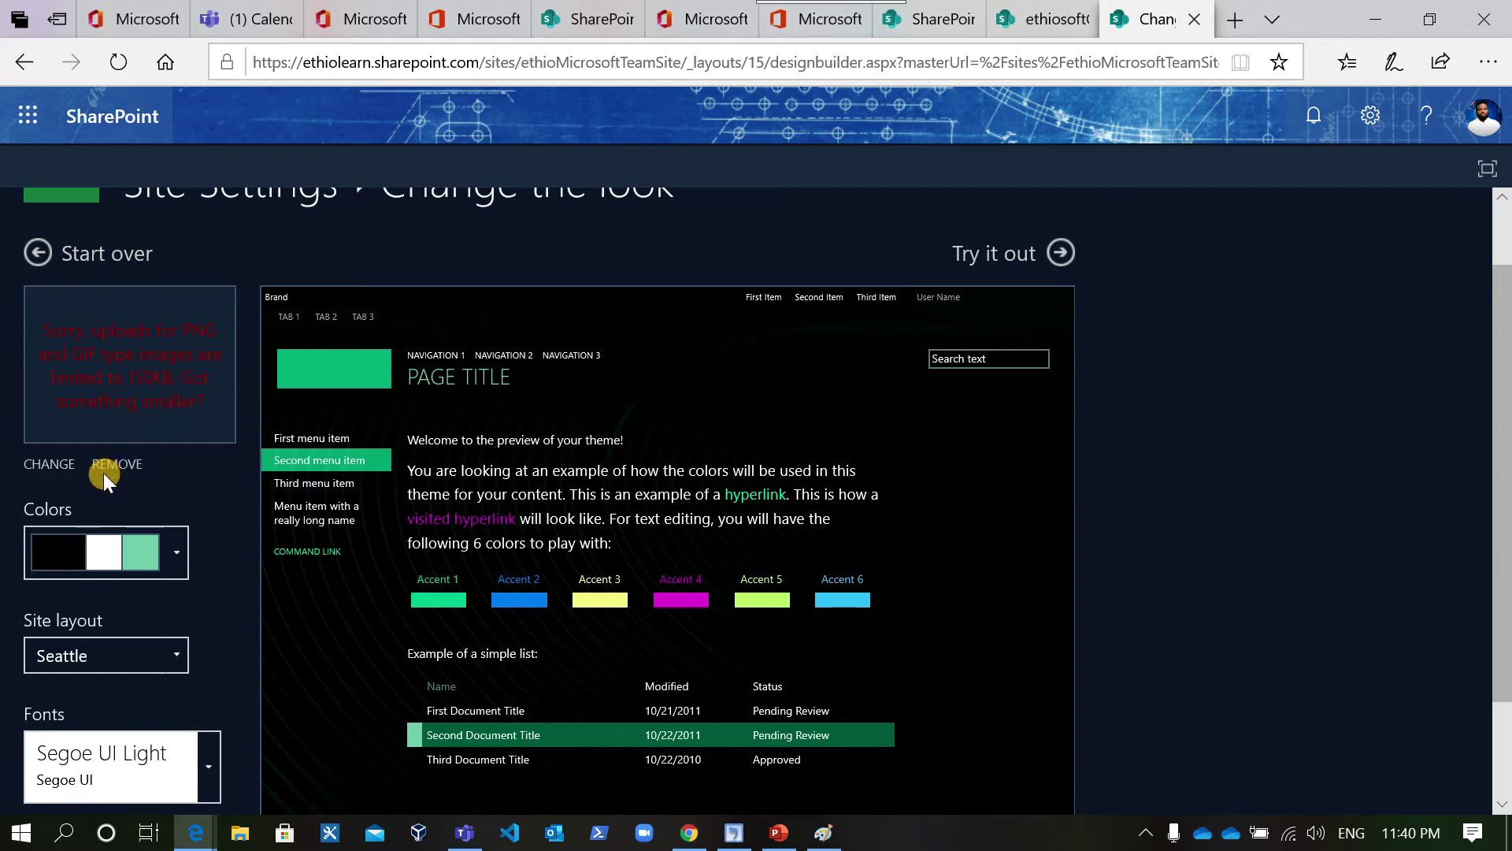
# Try to upload how to create site.png from the Desktop's office videos folder as the design's background image.
pyautogui.click(43, 466)
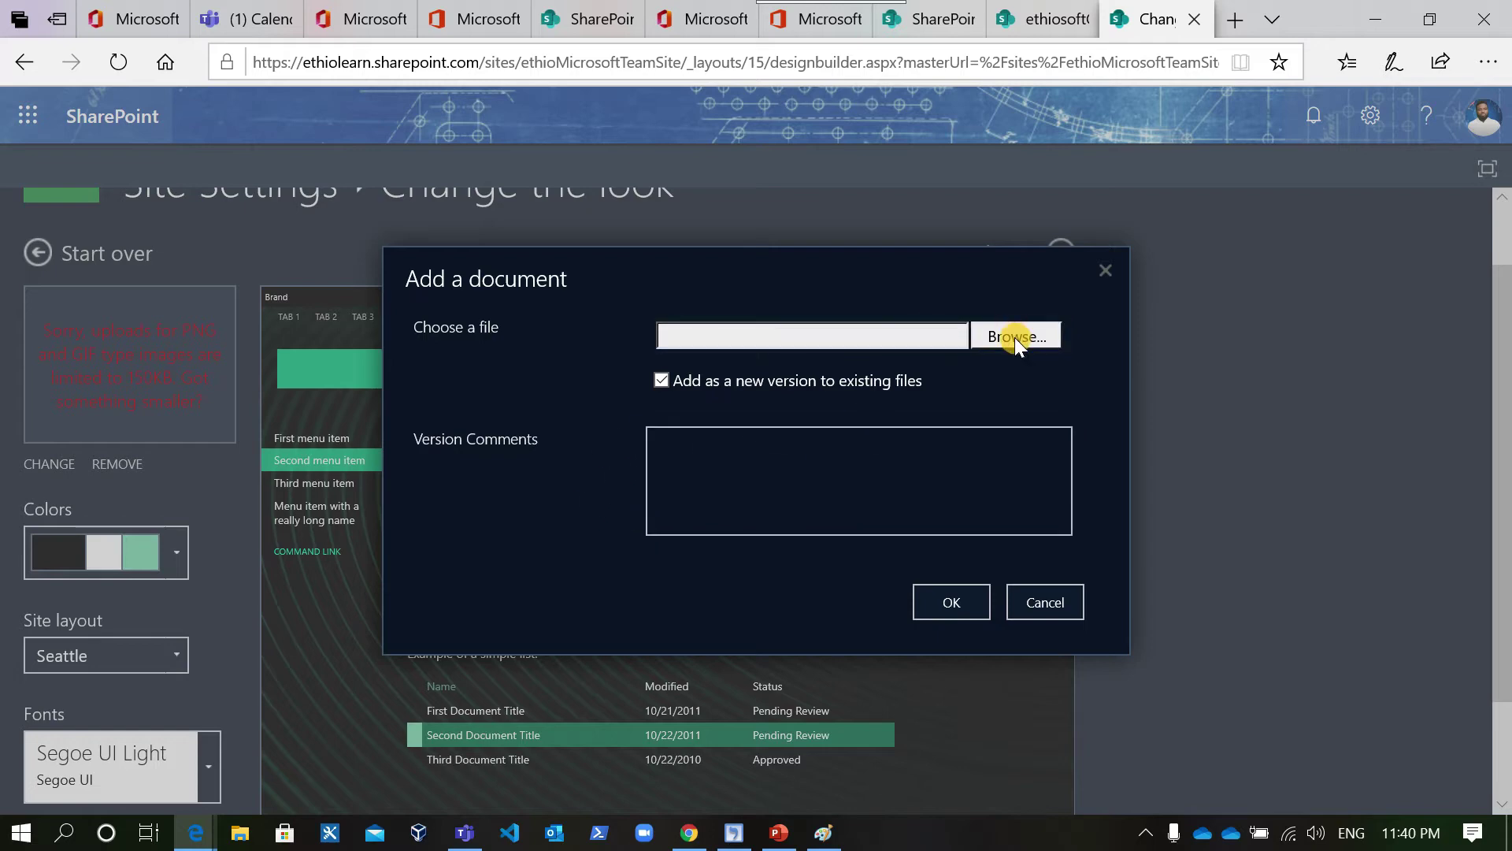
pyautogui.click(1014, 337)
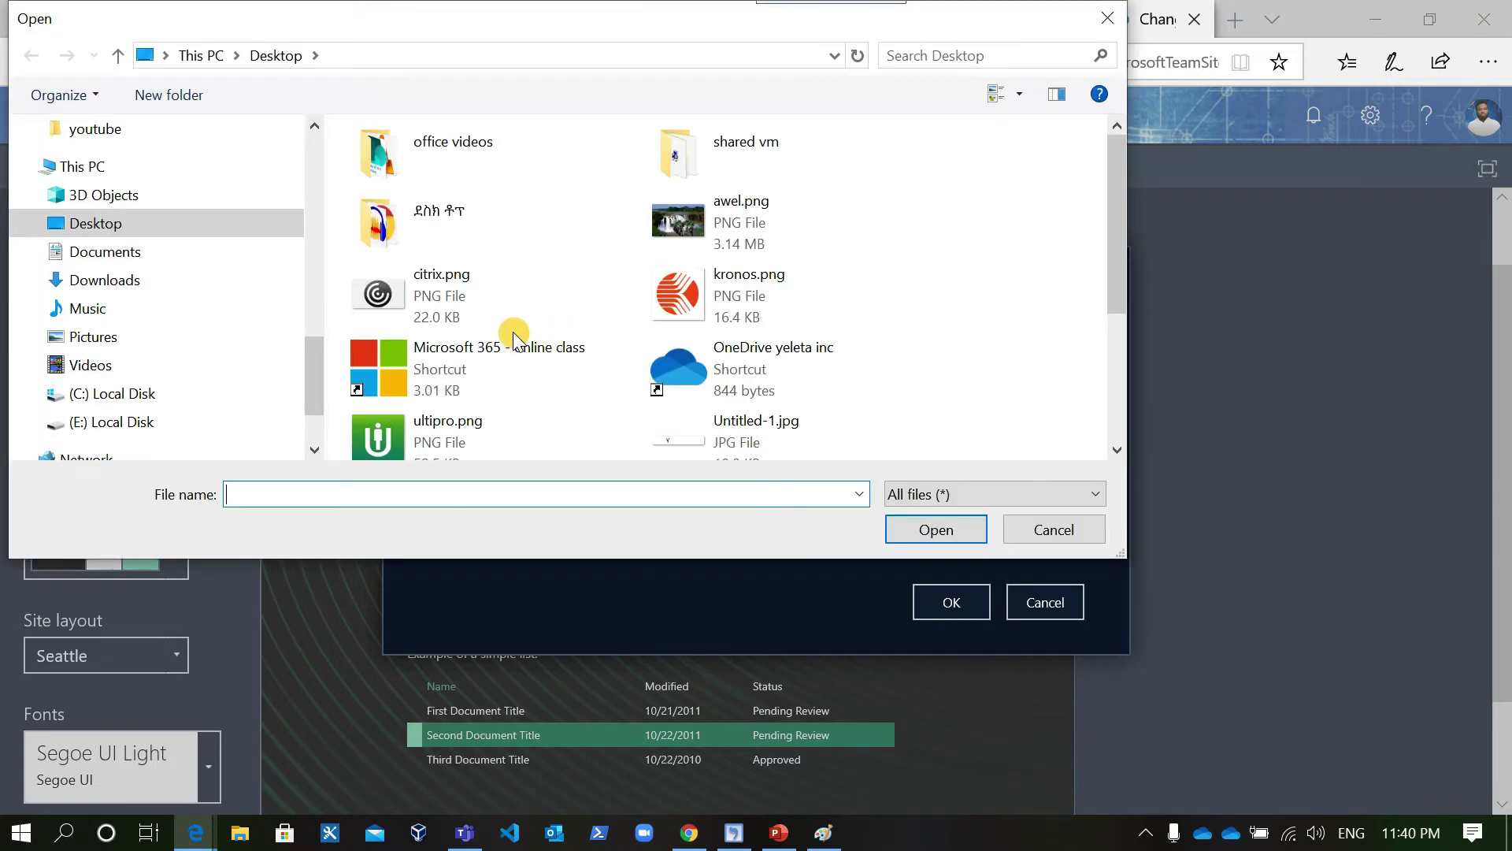
pyautogui.scroll(-3, 526, 394)
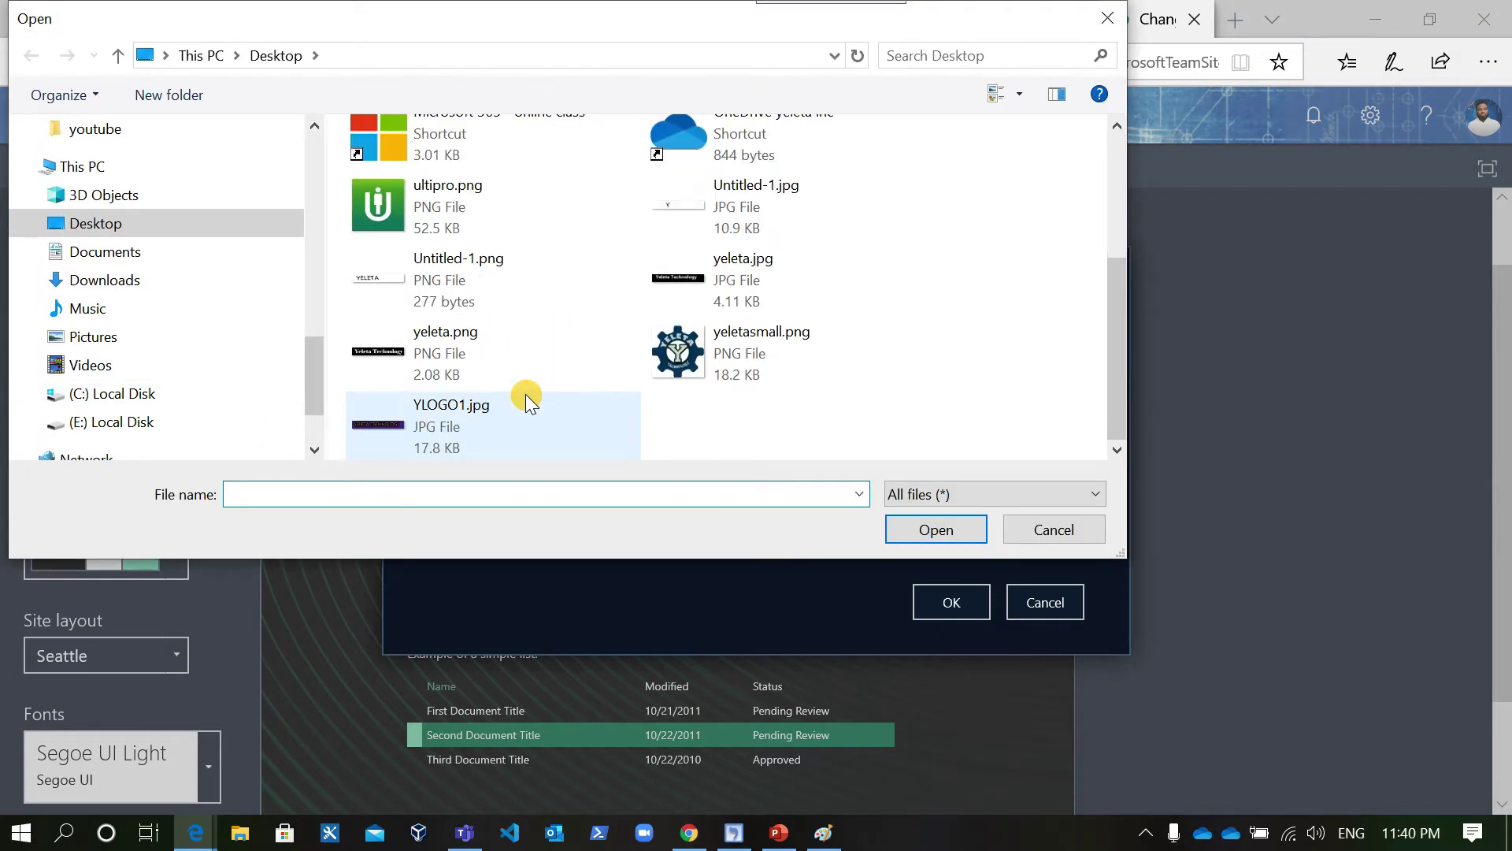
pyautogui.scroll(3, 526, 394)
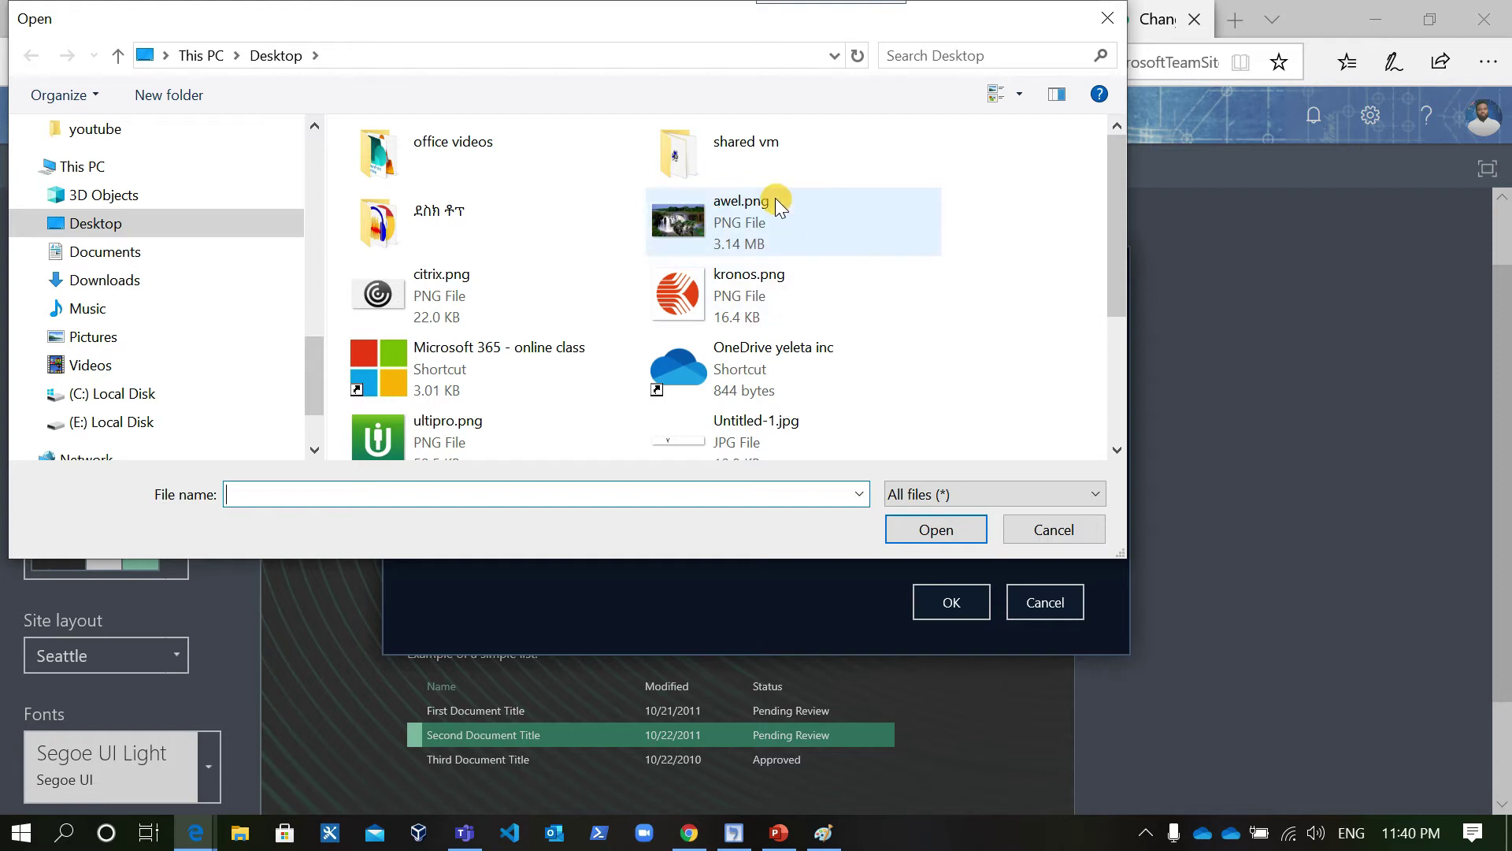
pyautogui.doubleClick(411, 145)
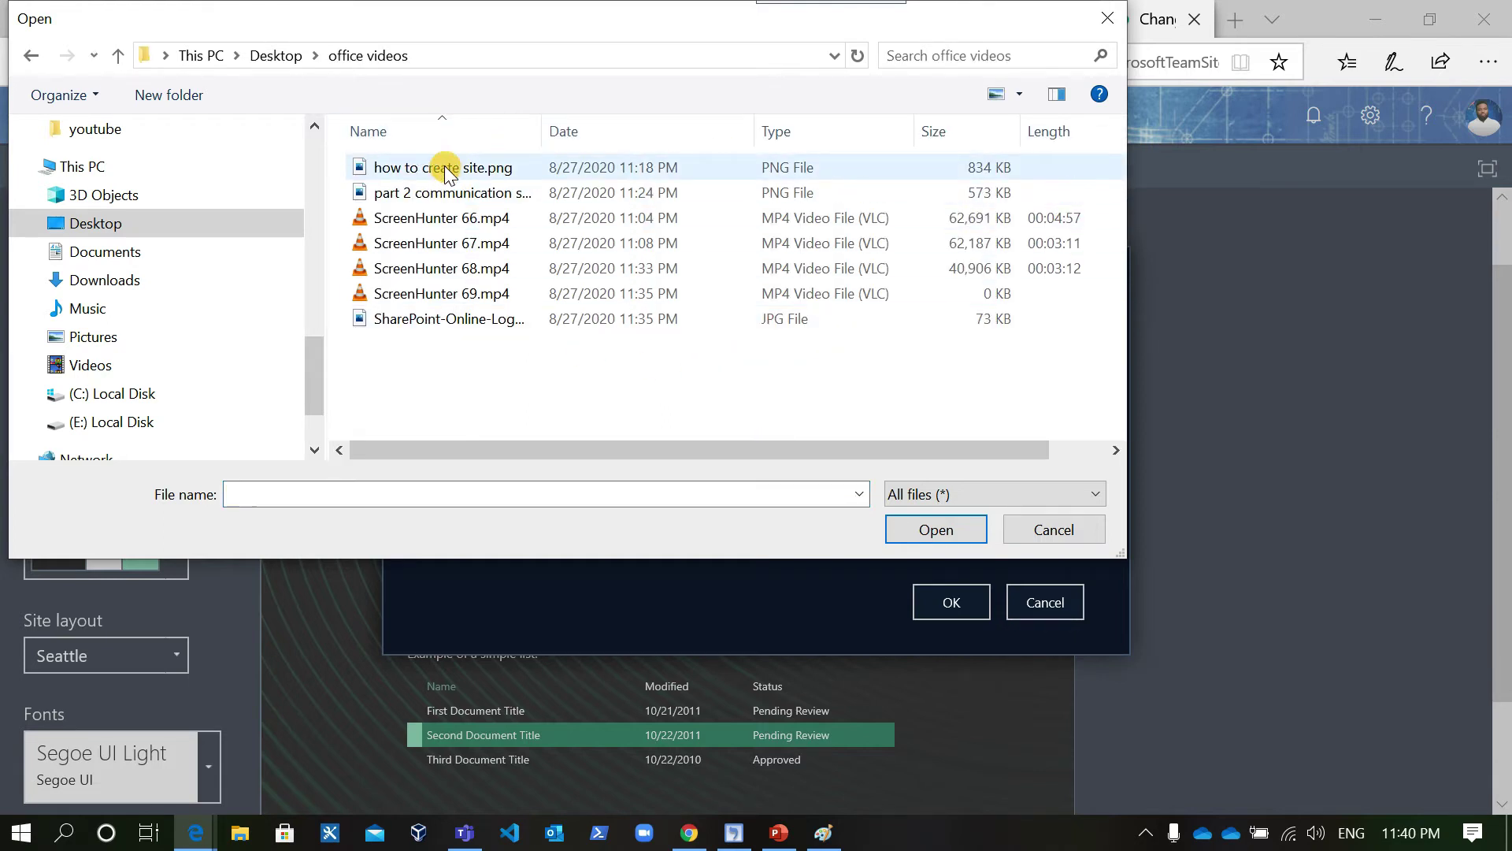
pyautogui.click(441, 166)
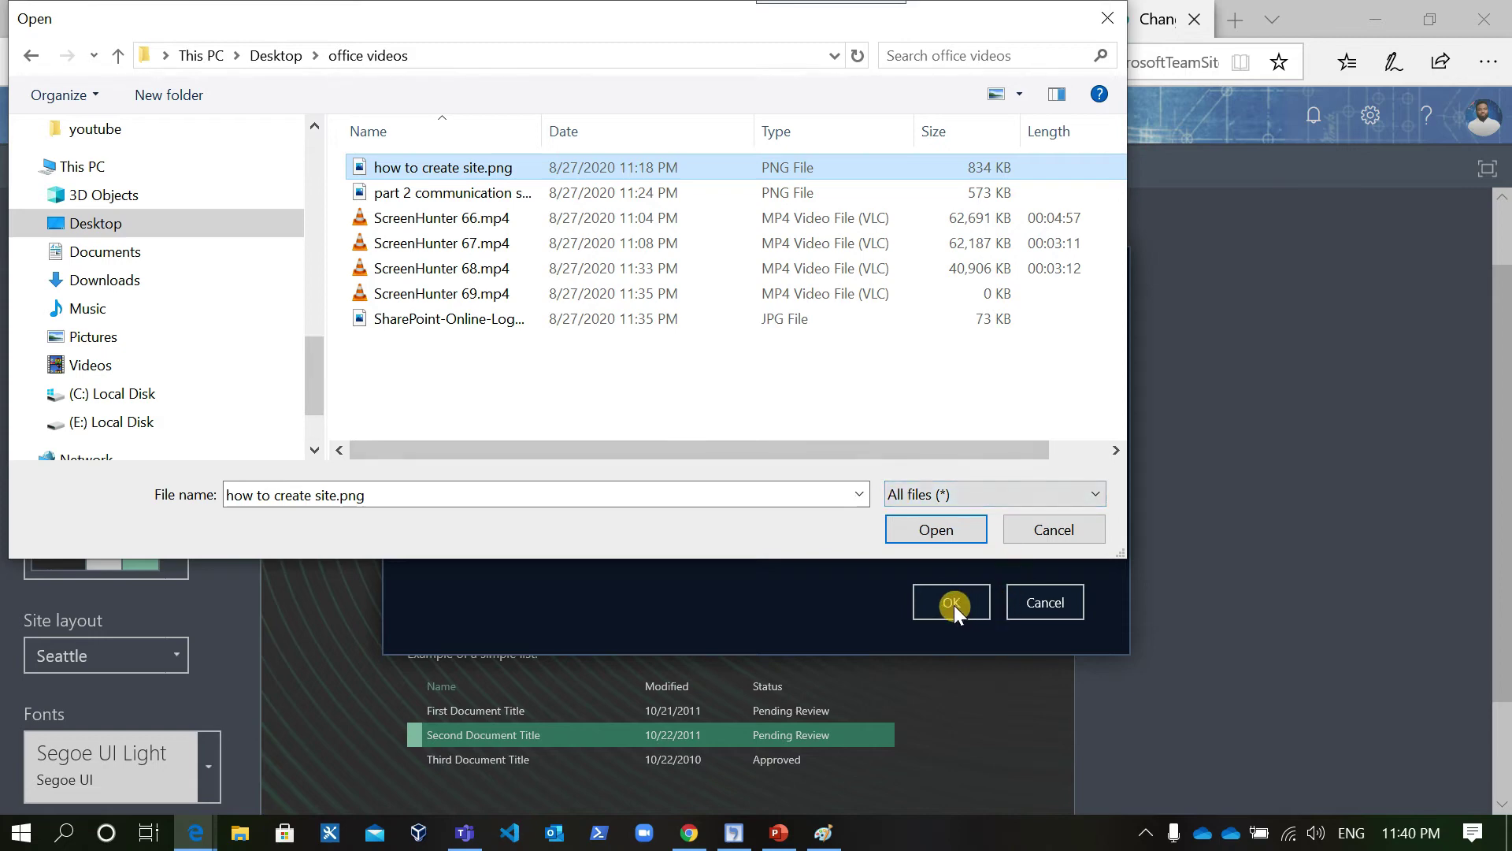
pyautogui.click(932, 539)
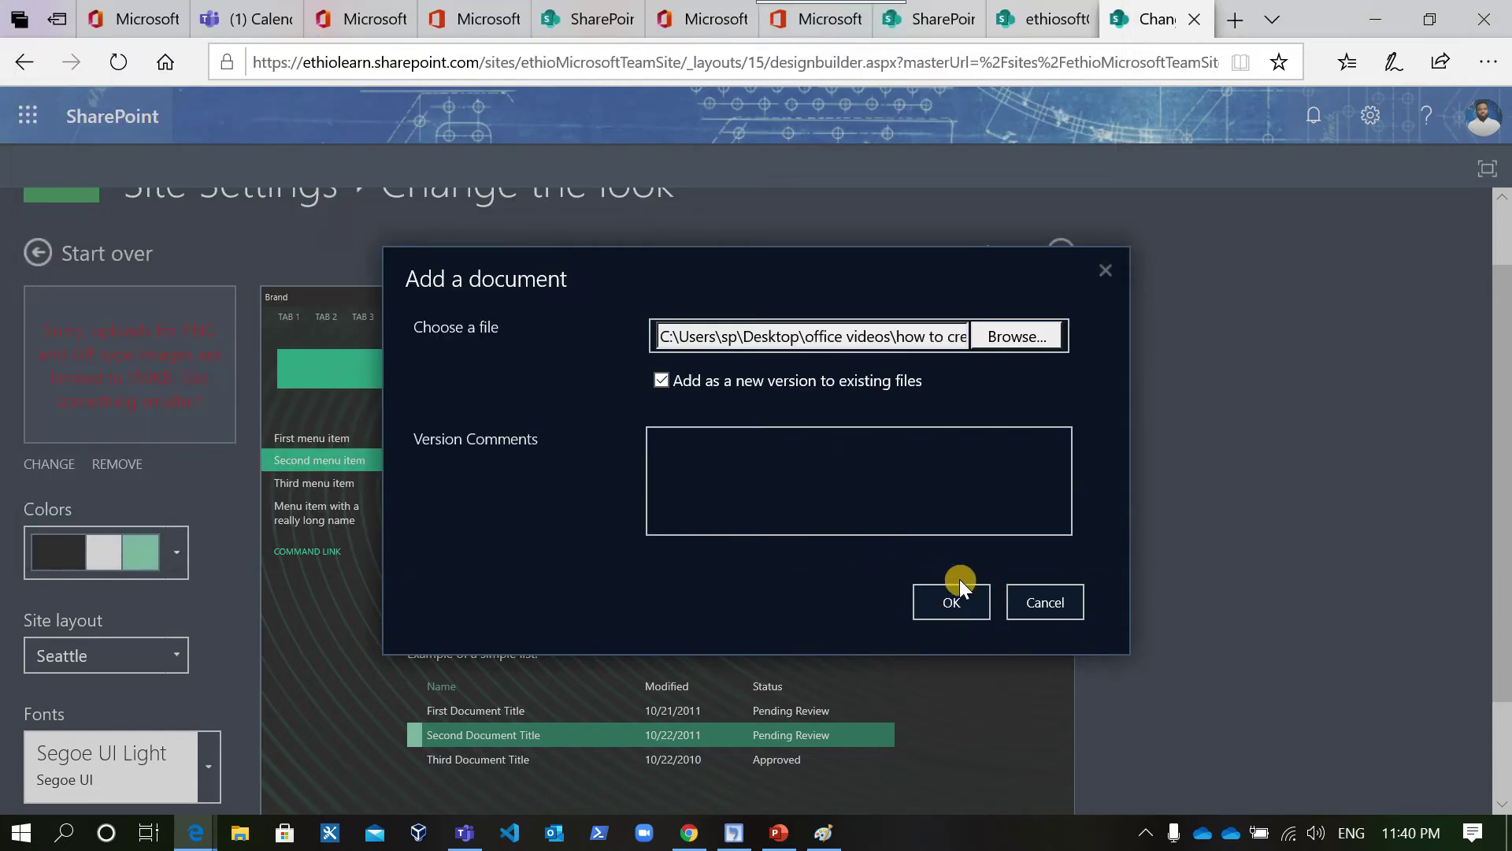
pyautogui.click(948, 598)
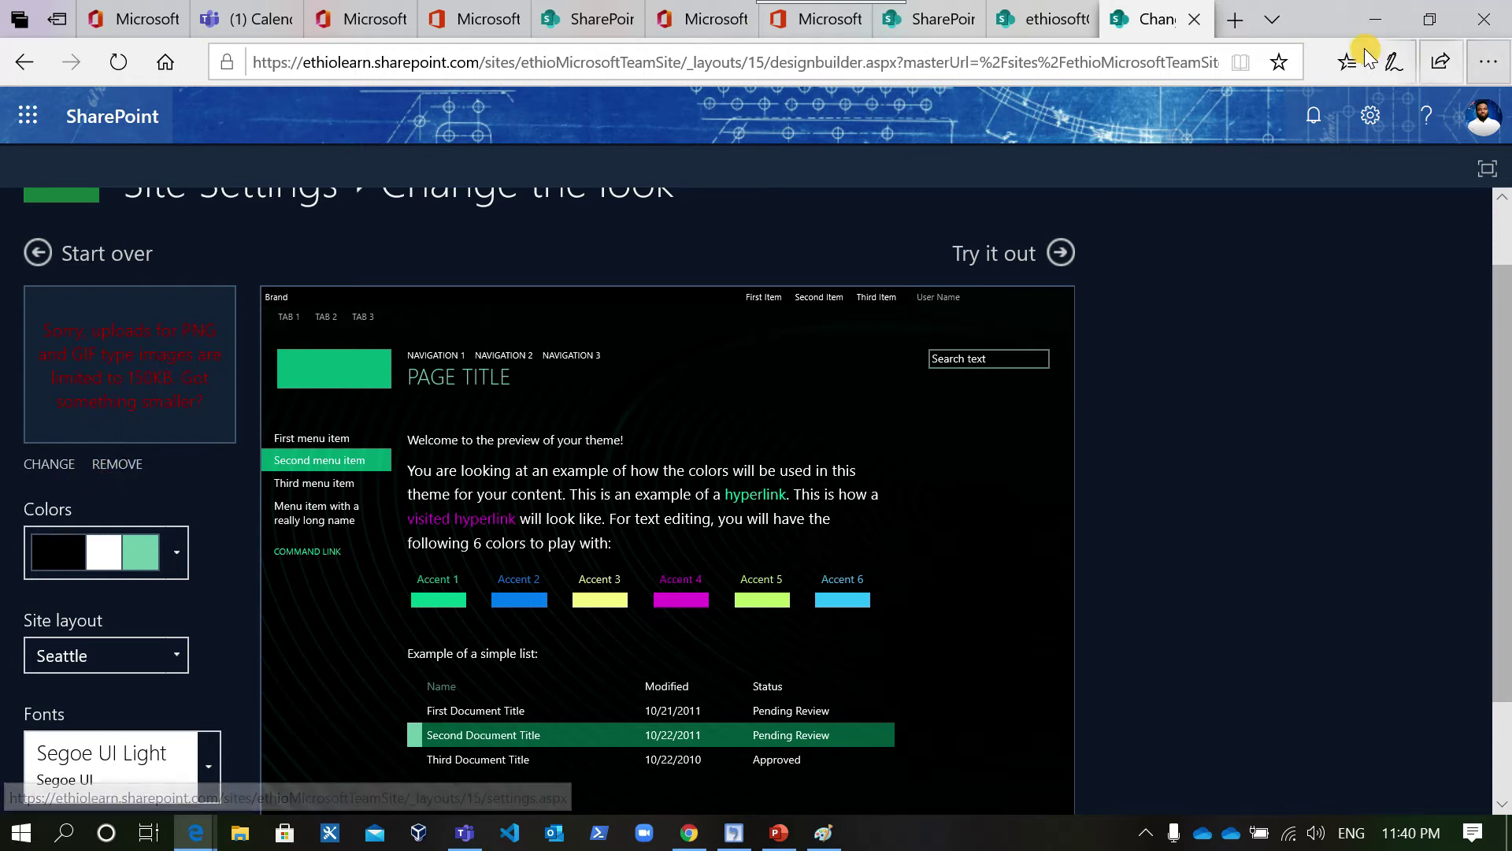
# Search the web for "background pictures" in a new browser tab and look over the image results.
pyautogui.click(1232, 24)
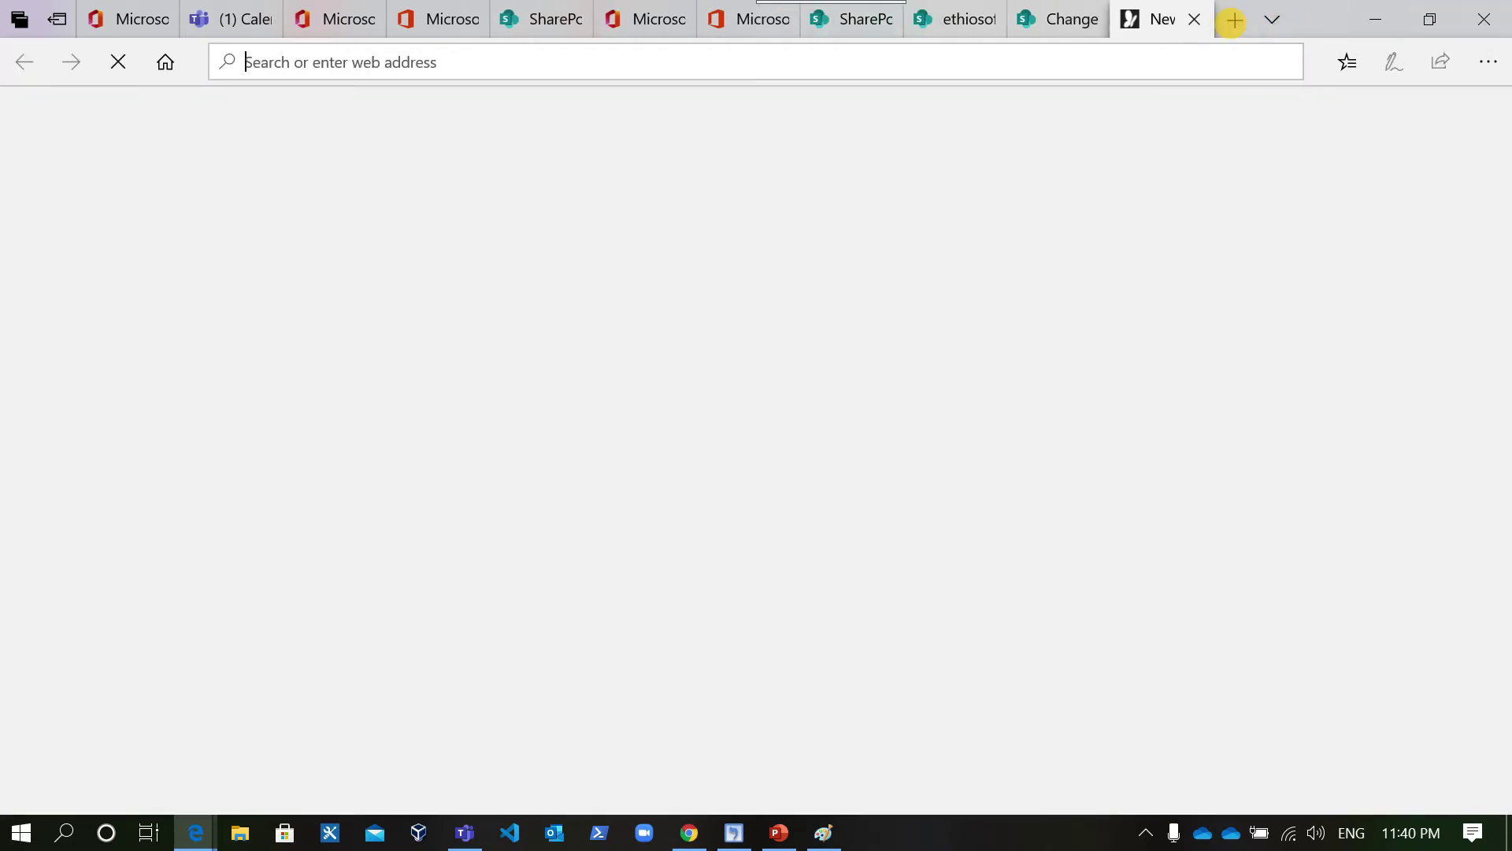
pyautogui.write('ba')
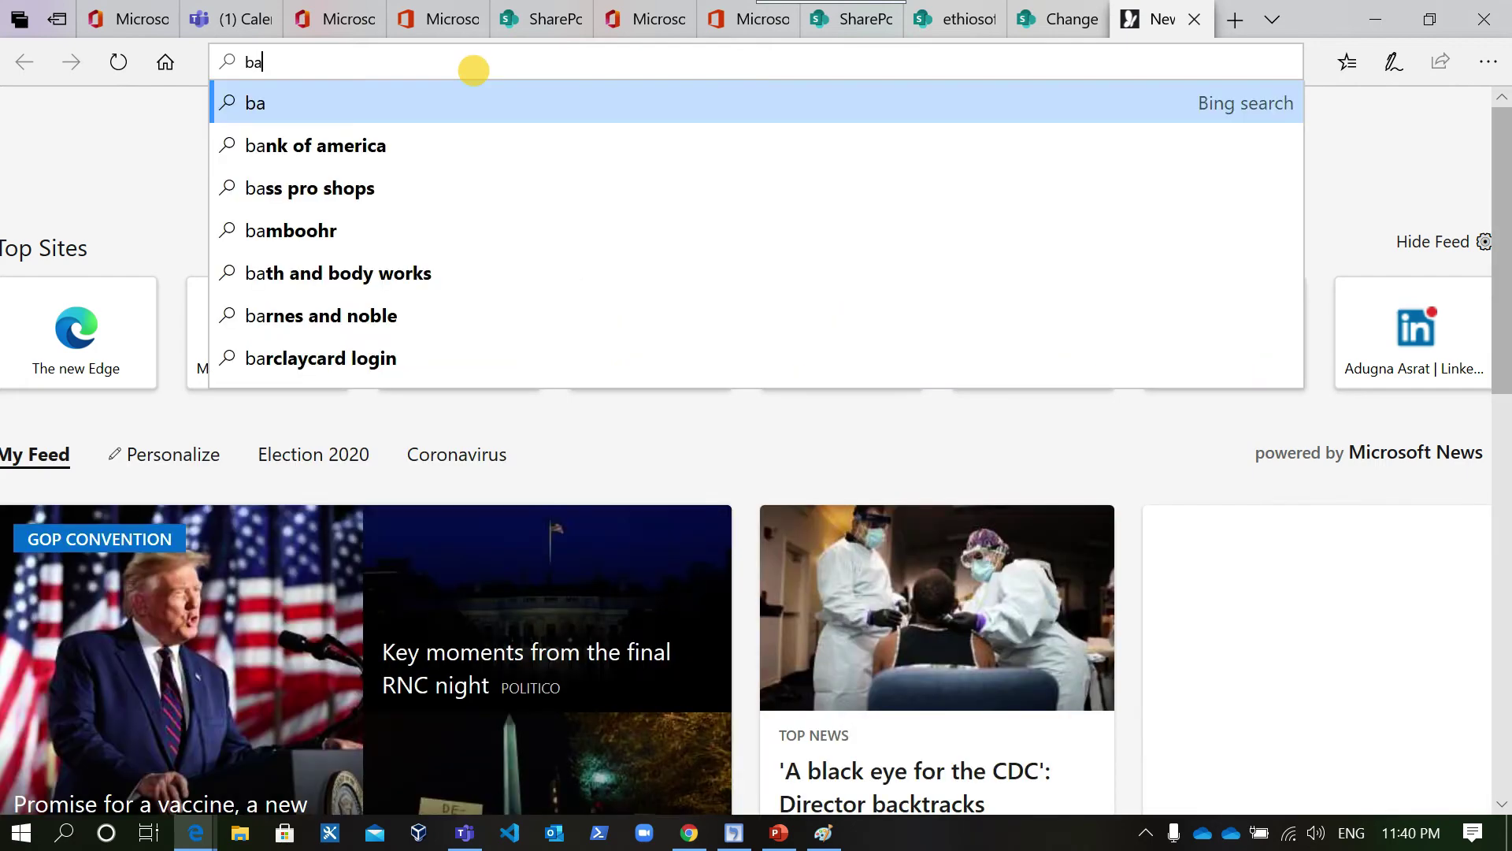
pyautogui.write('ckground ')
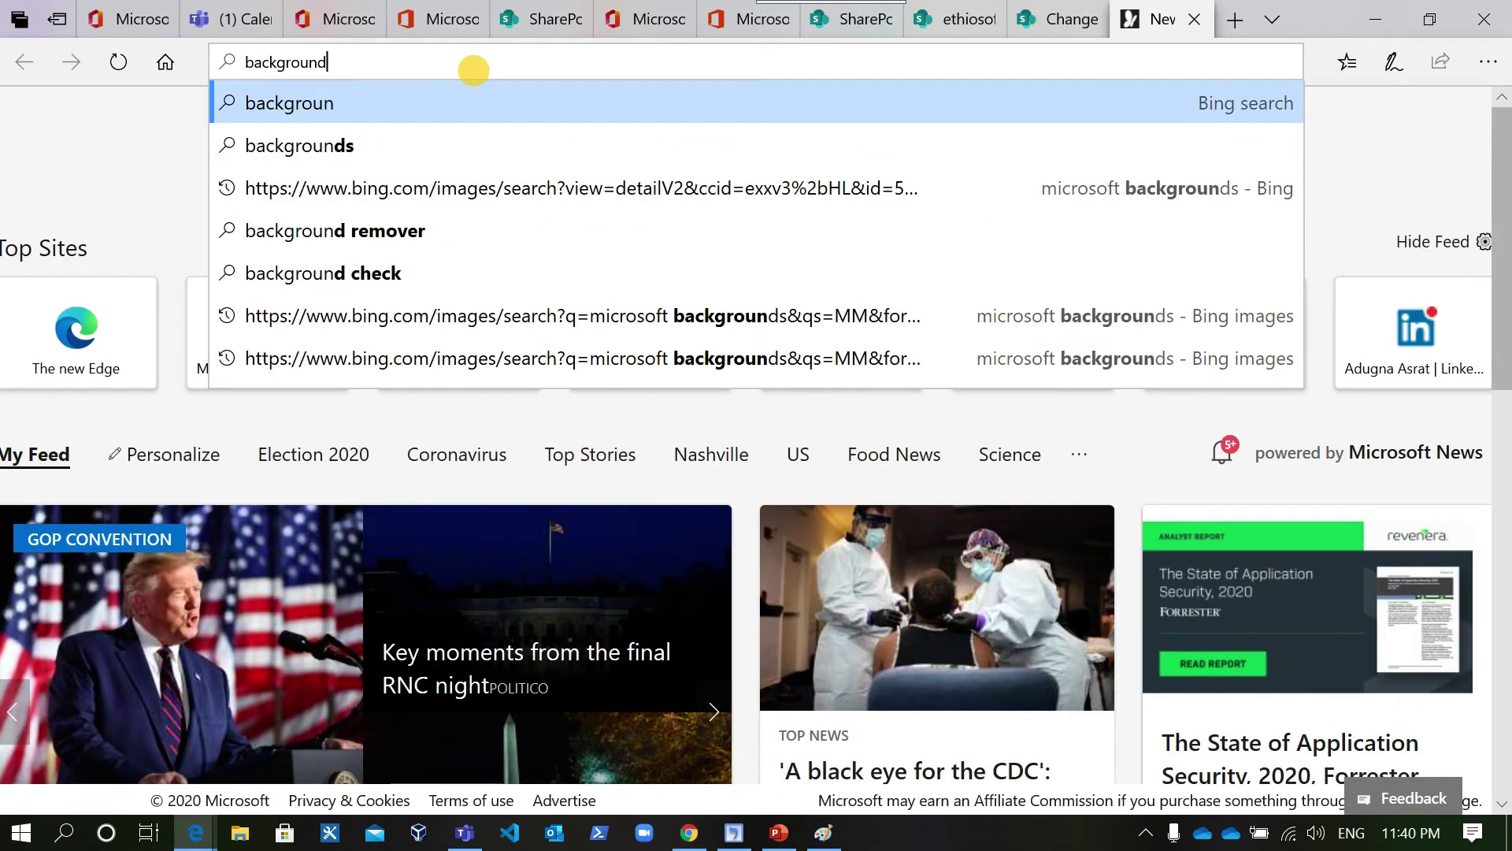
pyautogui.write('pic')
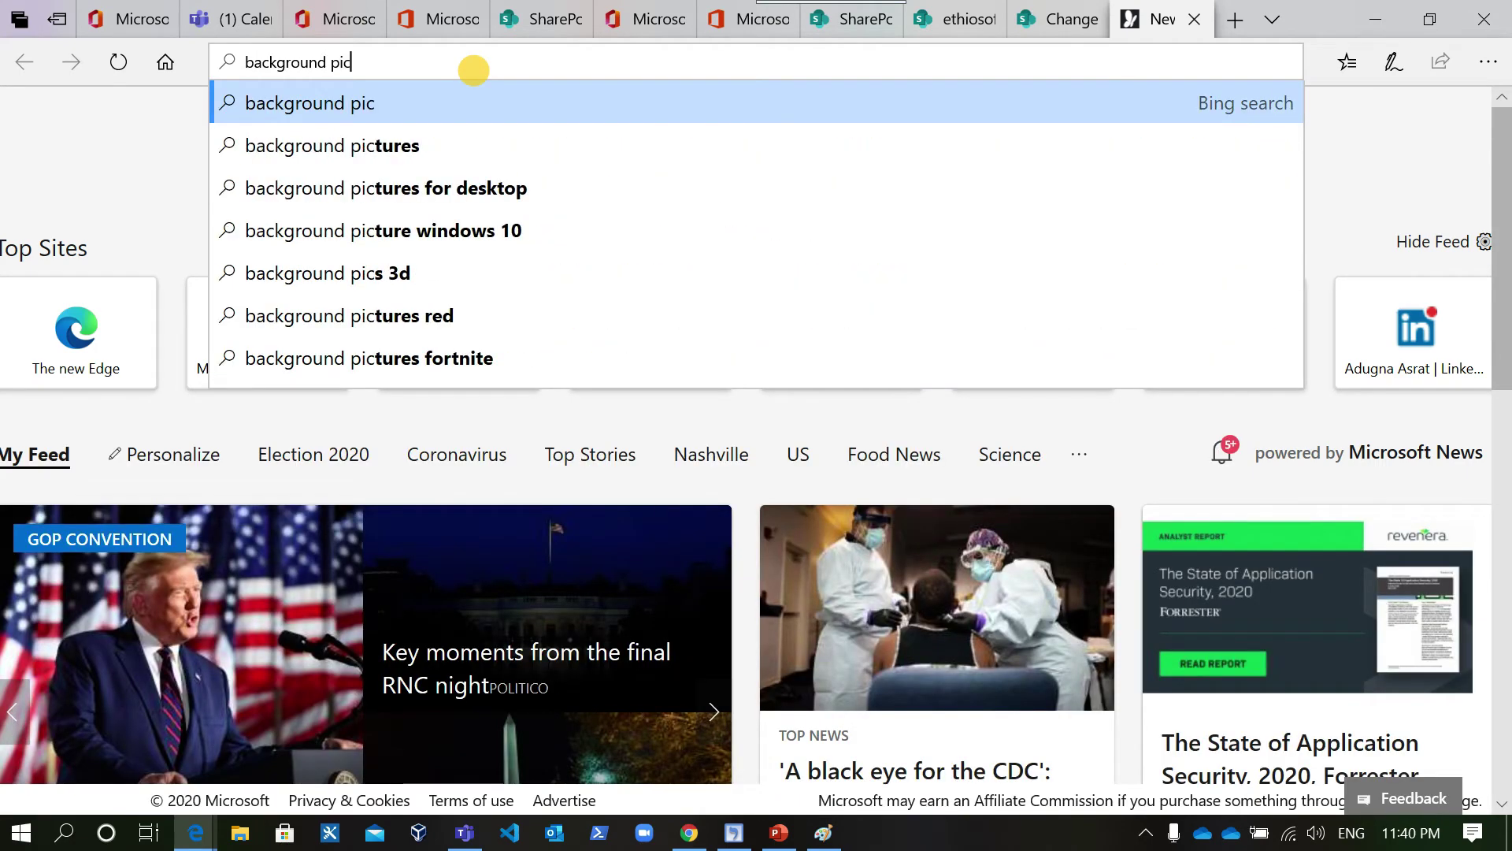
pyautogui.press('Down')
pyautogui.press('Down')
pyautogui.press('Up')
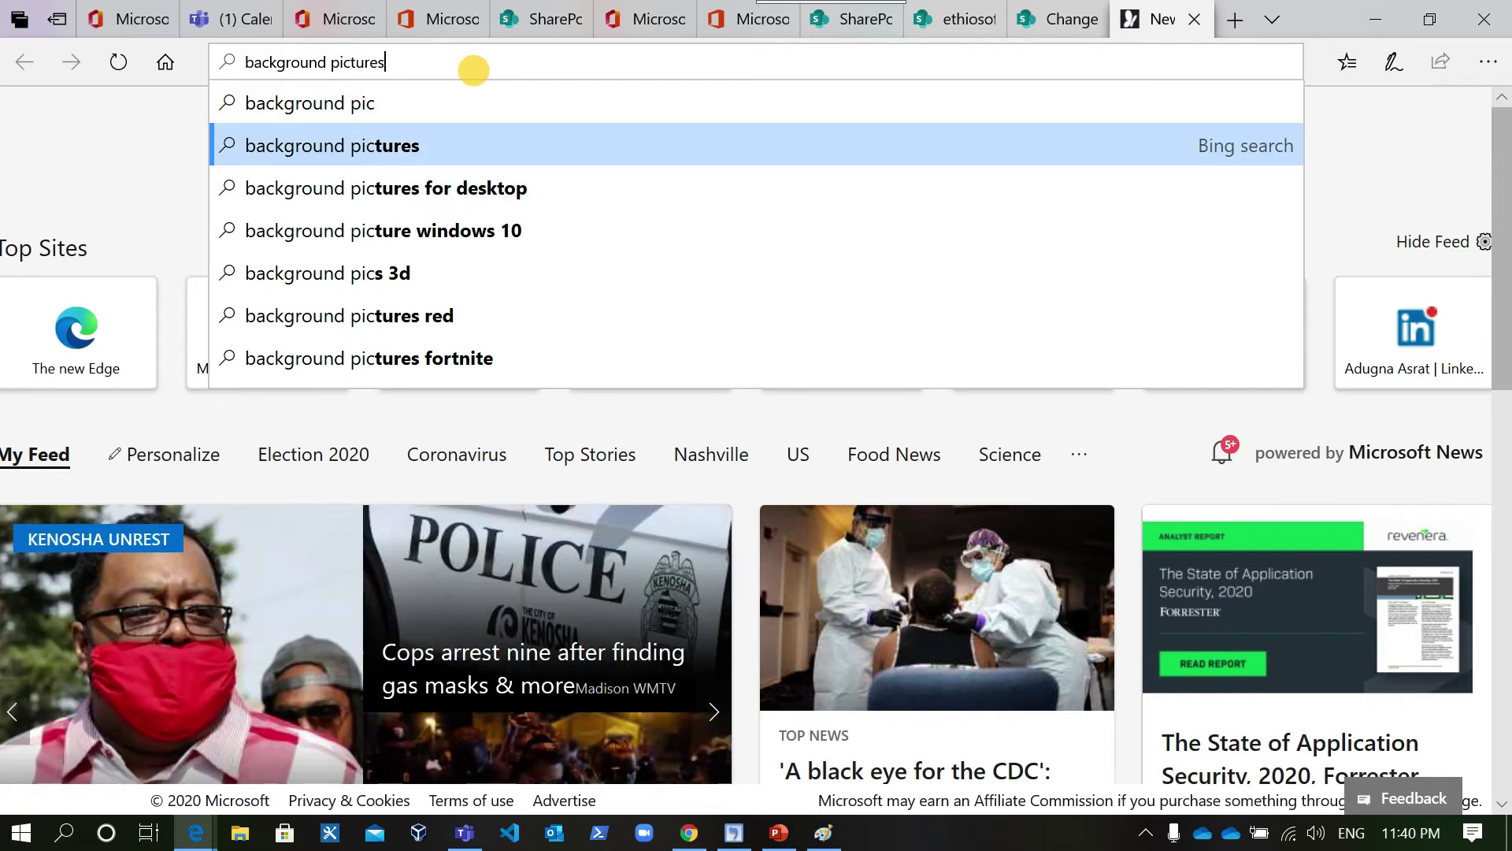
pyautogui.press('Down')
pyautogui.press('Down')
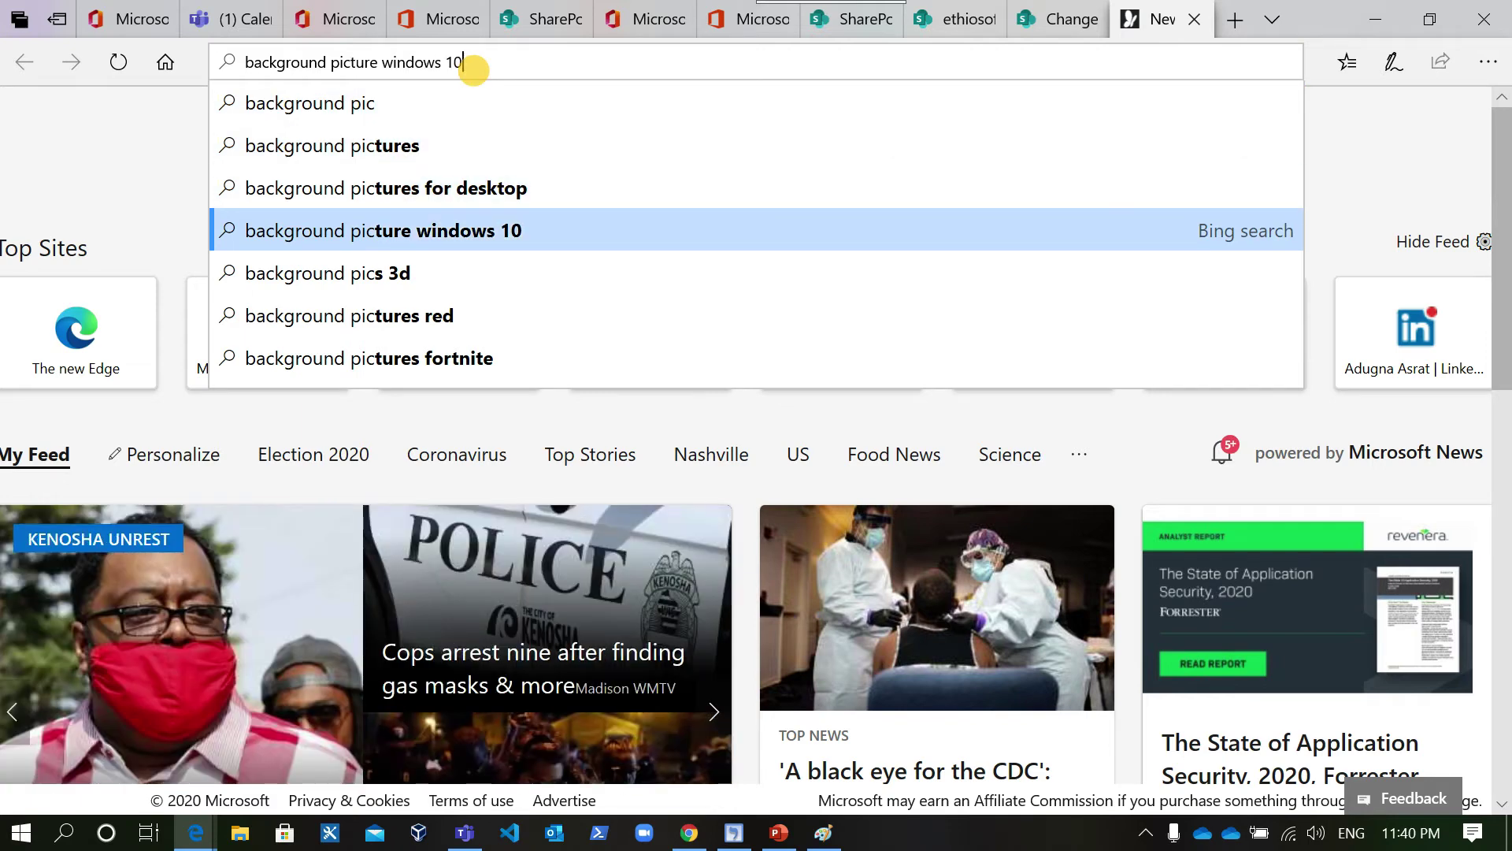
pyautogui.press('Up')
pyautogui.press('Up')
pyautogui.press('Up')
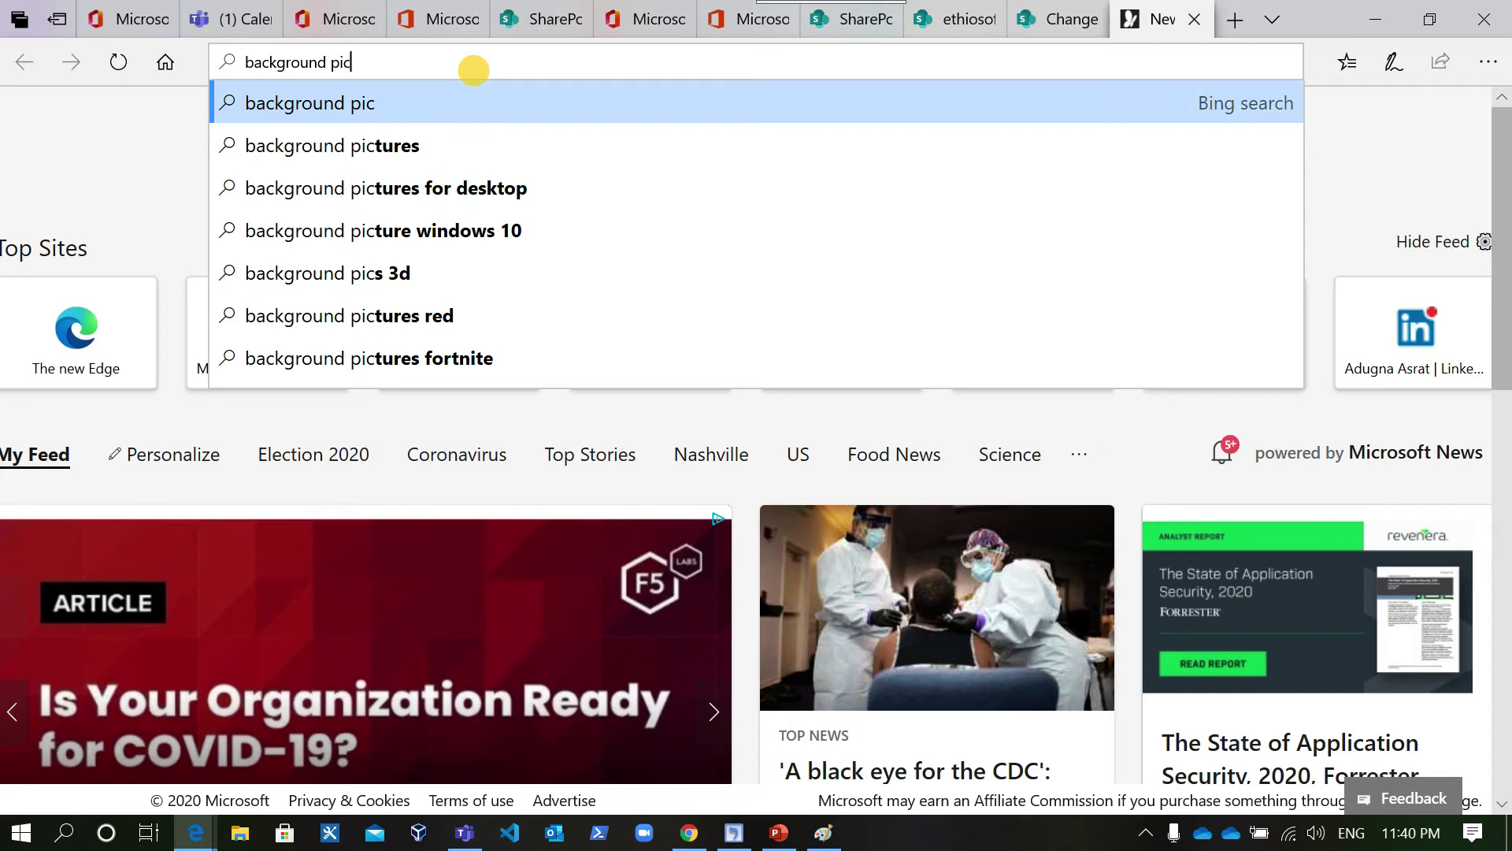
pyautogui.press('Down')
pyautogui.press('Return')
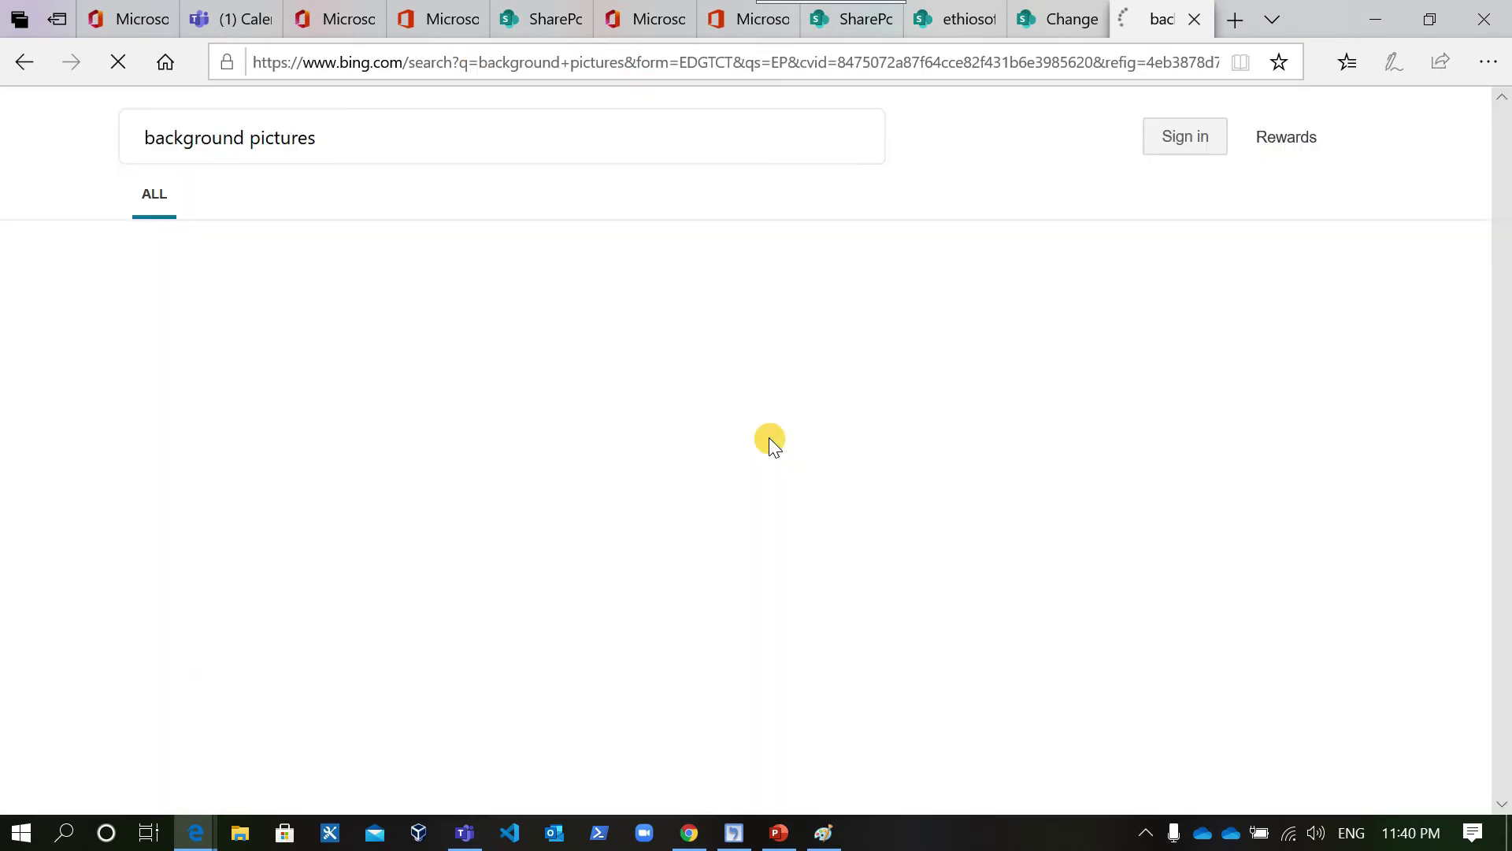
pyautogui.scroll(-2, 776, 516)
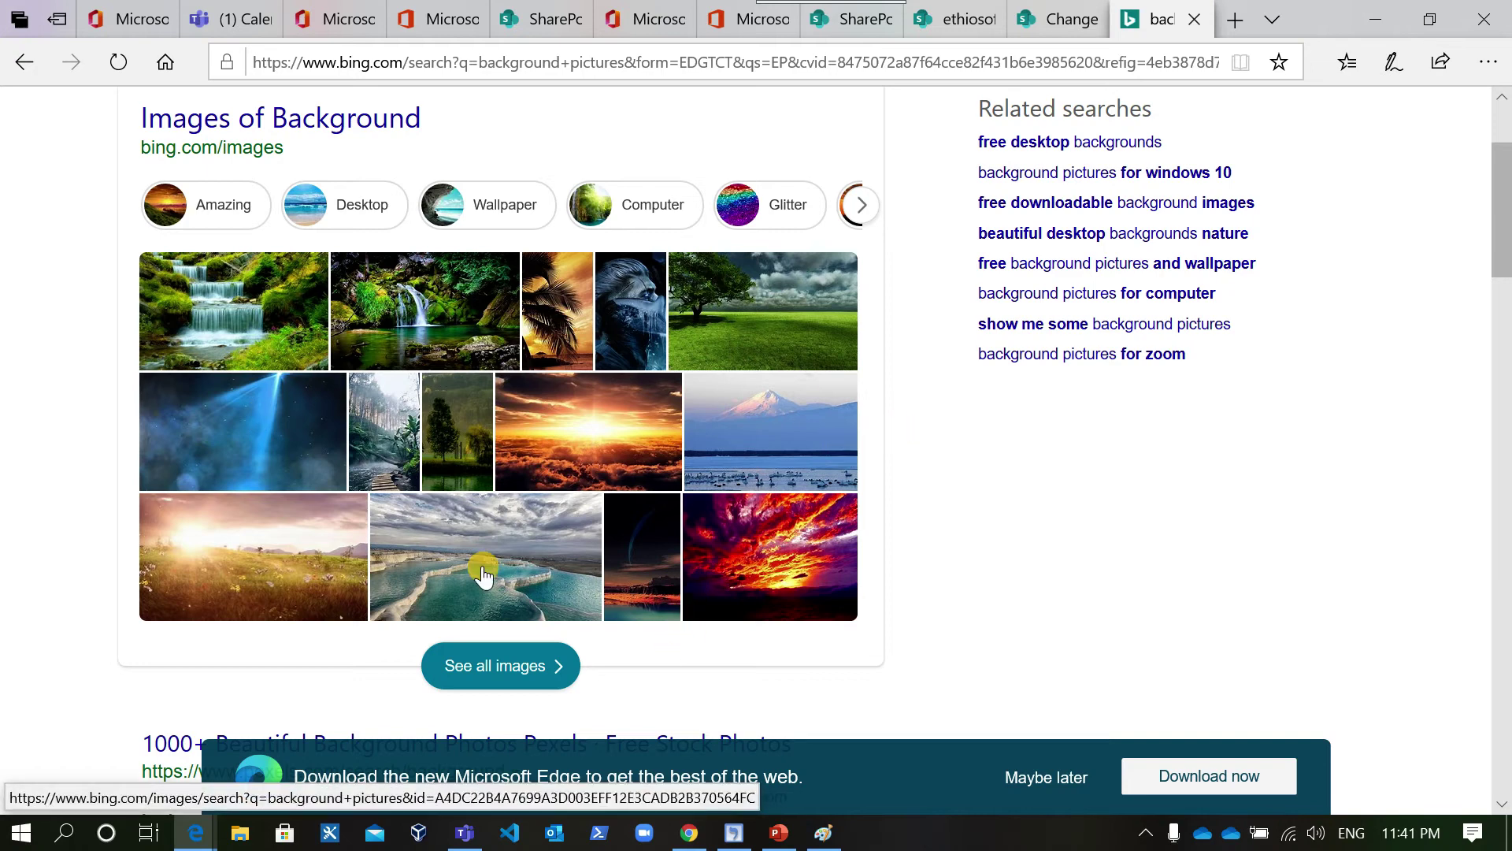
# Open the green waterfall picture from the image results and save it as untitled.png in the Desktop's office videos folder.
pyautogui.moveTo(211, 449)
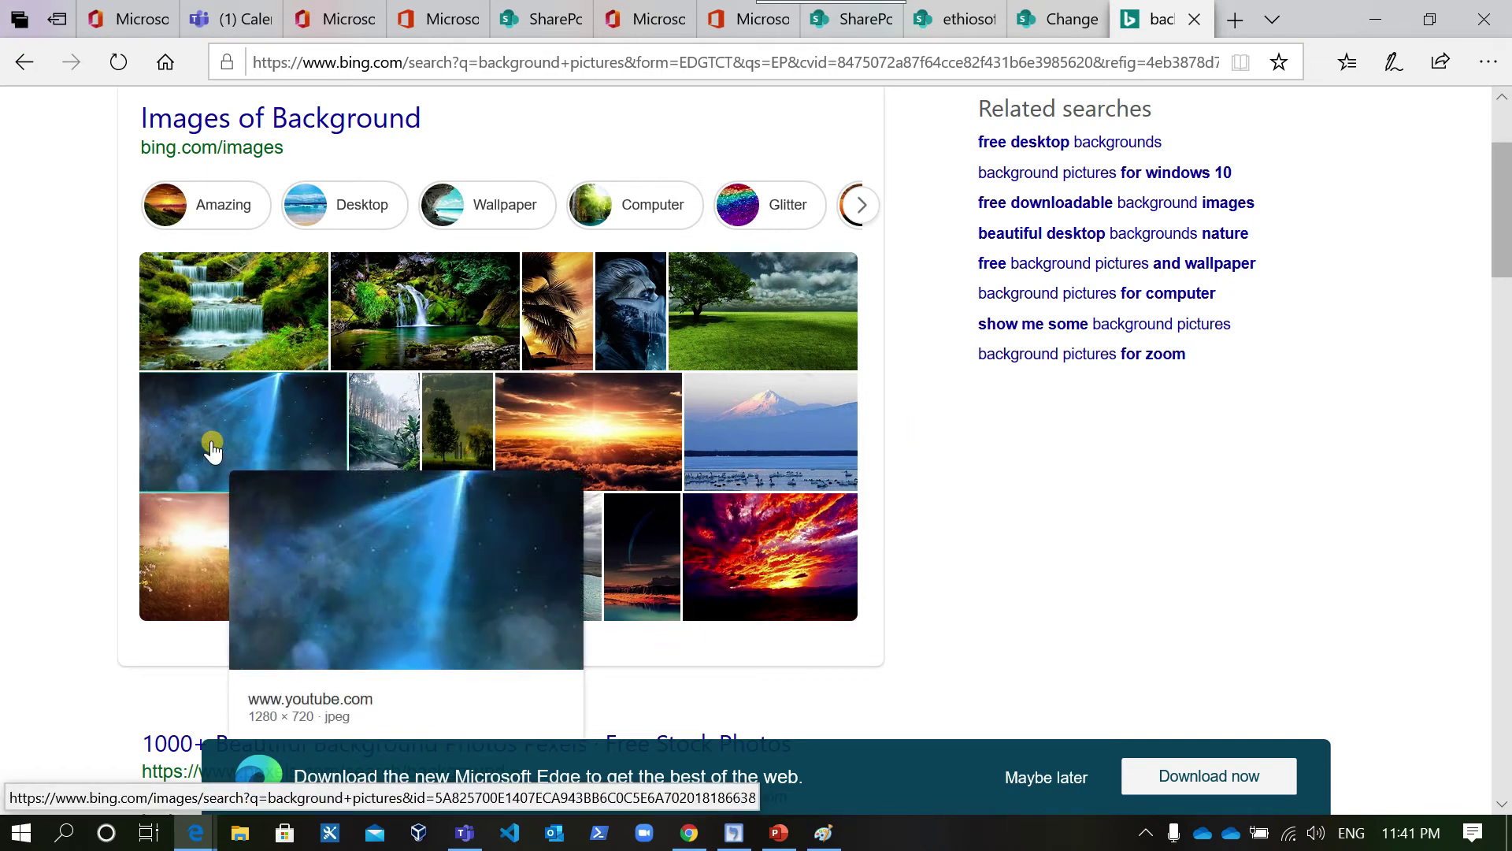
pyautogui.click(211, 449)
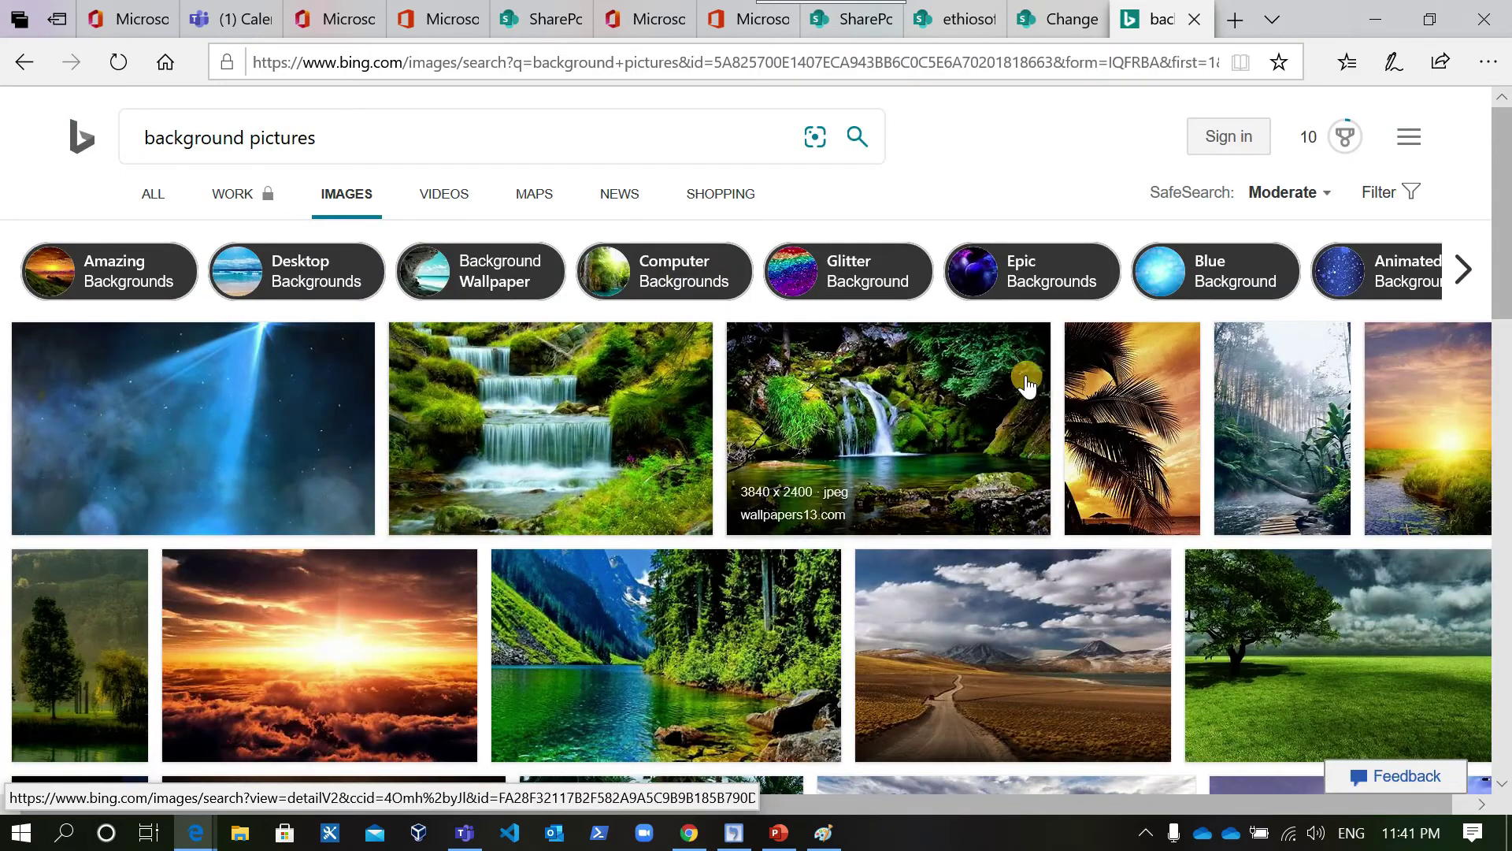
pyautogui.click(899, 407)
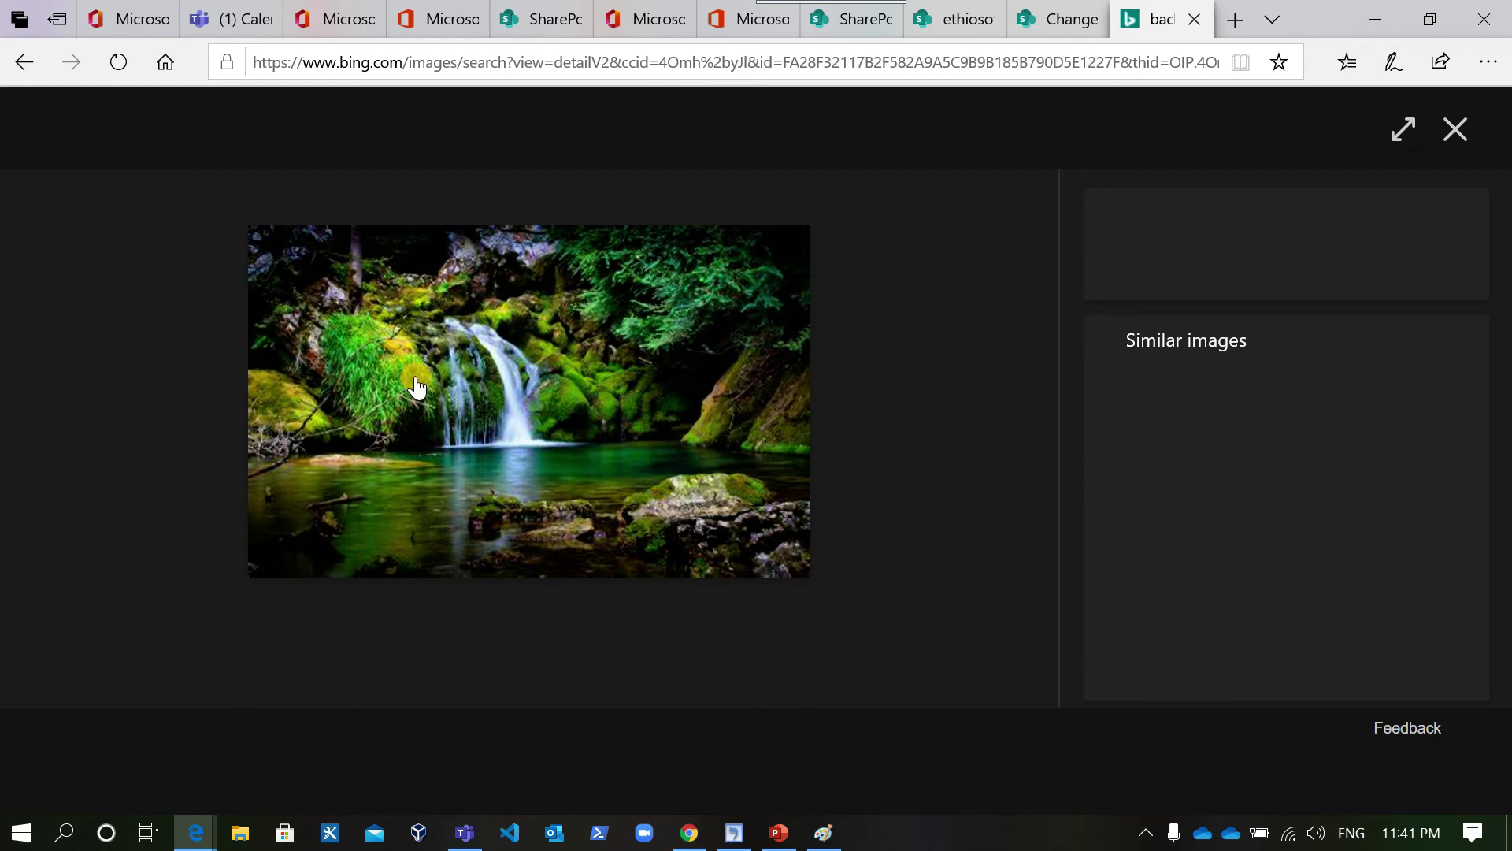
pyautogui.rightClick(488, 337)
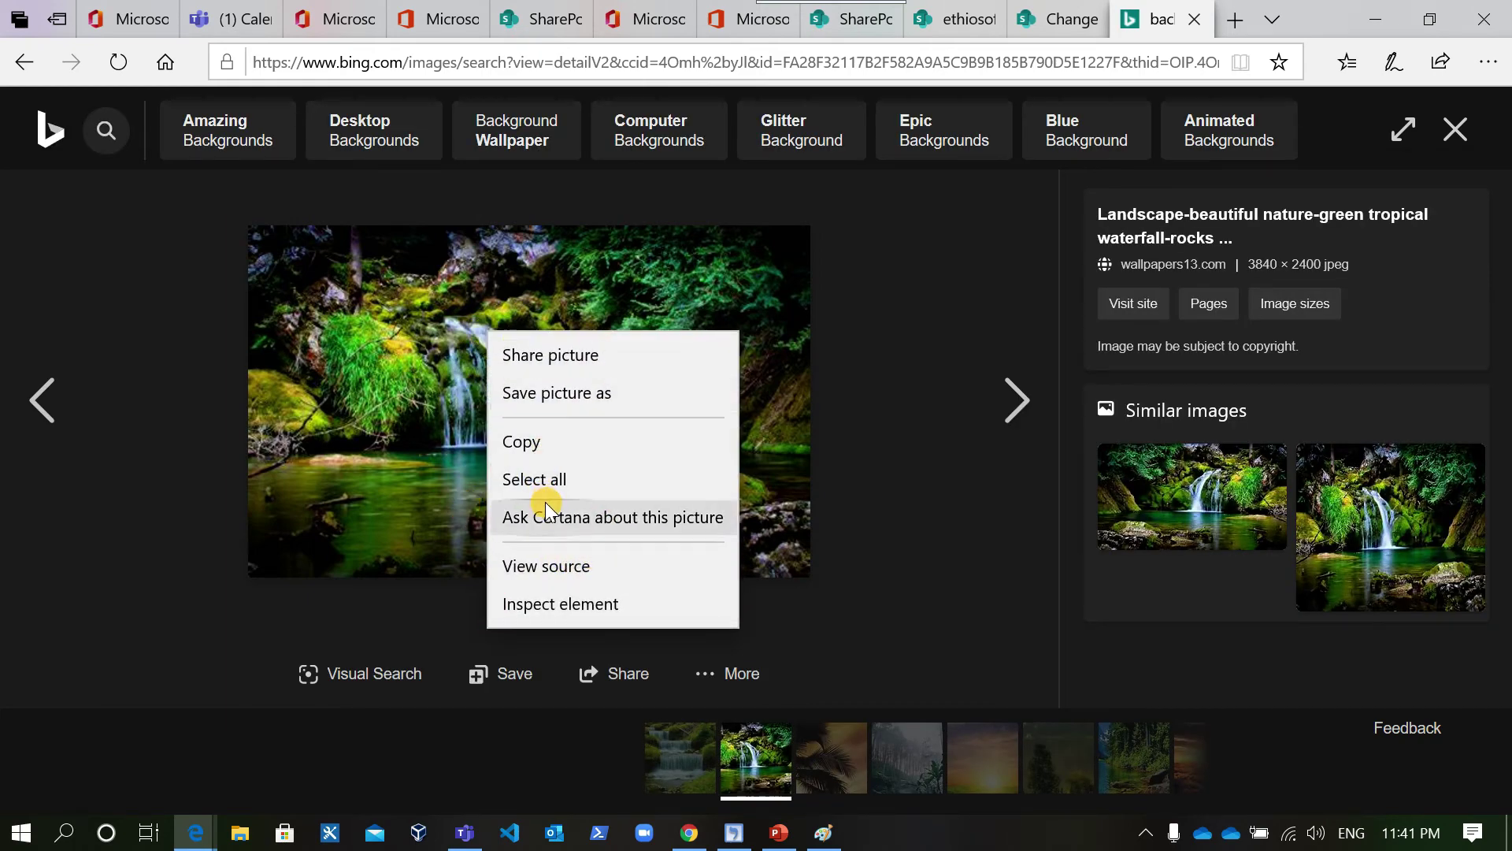
pyautogui.click(332, 446)
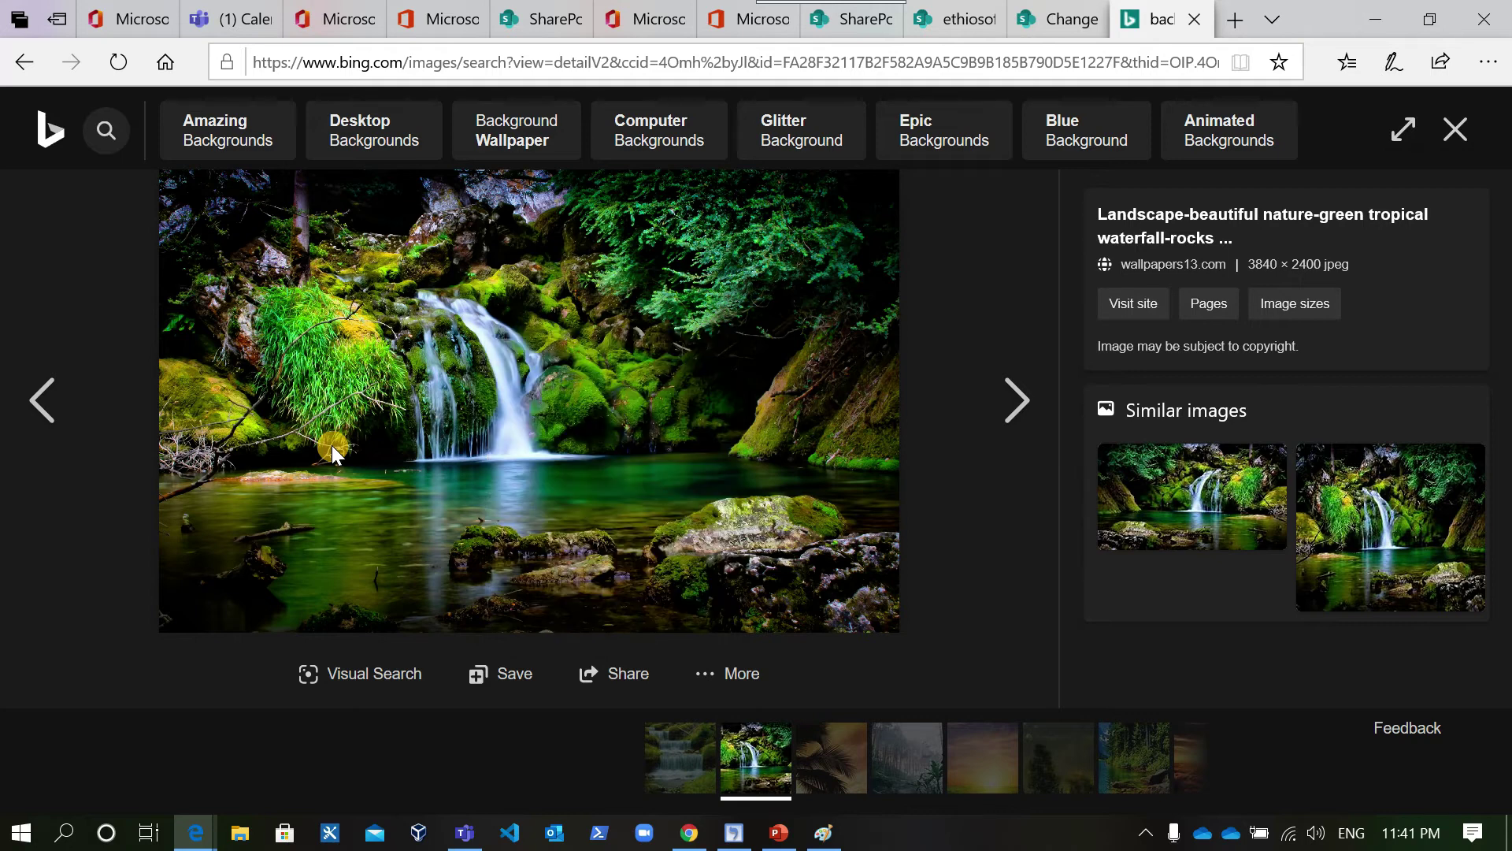
pyautogui.rightClick(471, 208)
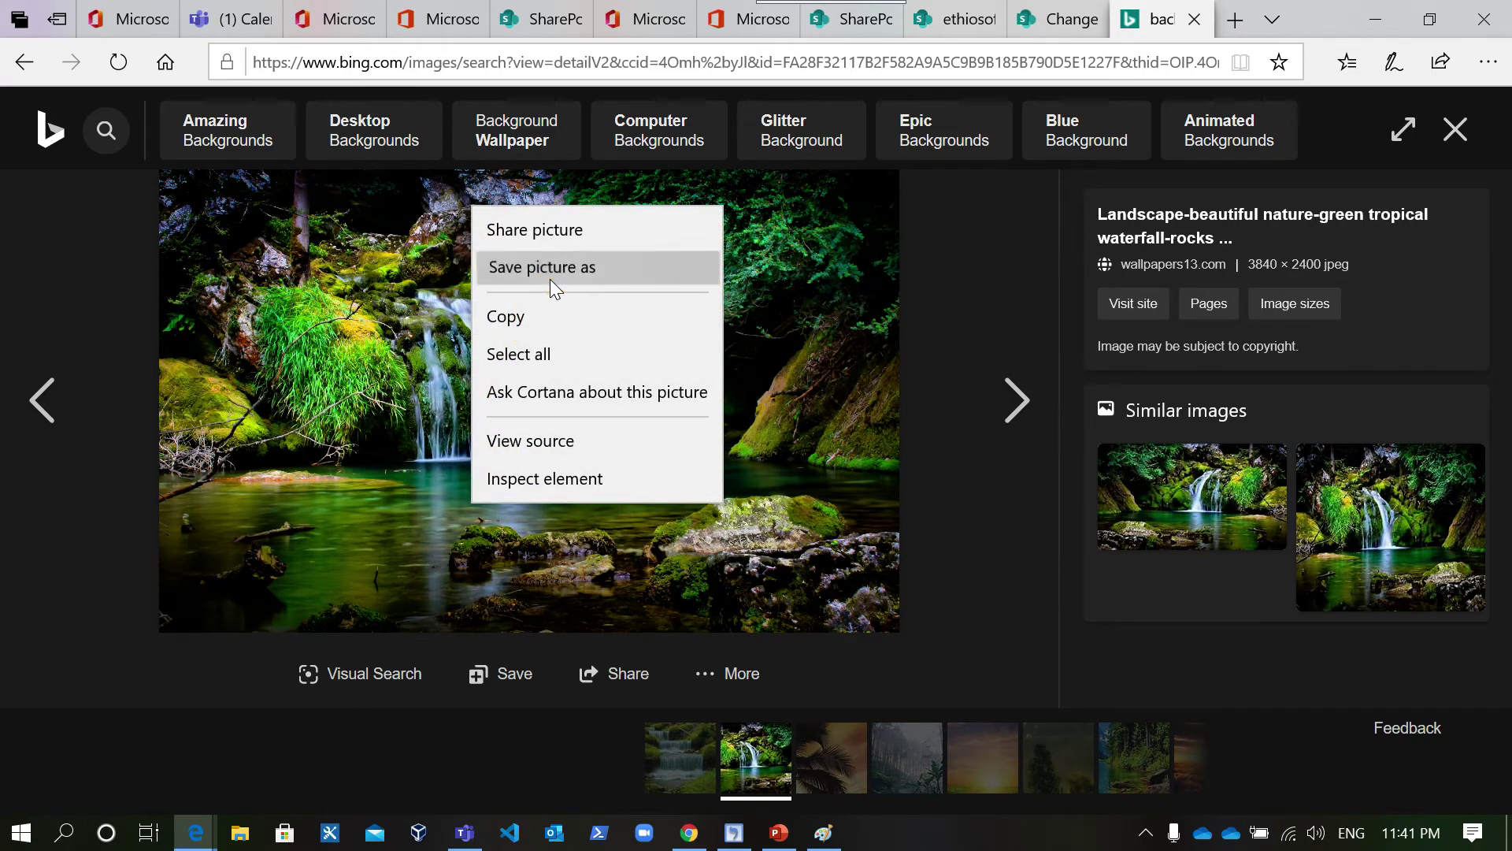
pyautogui.click(550, 278)
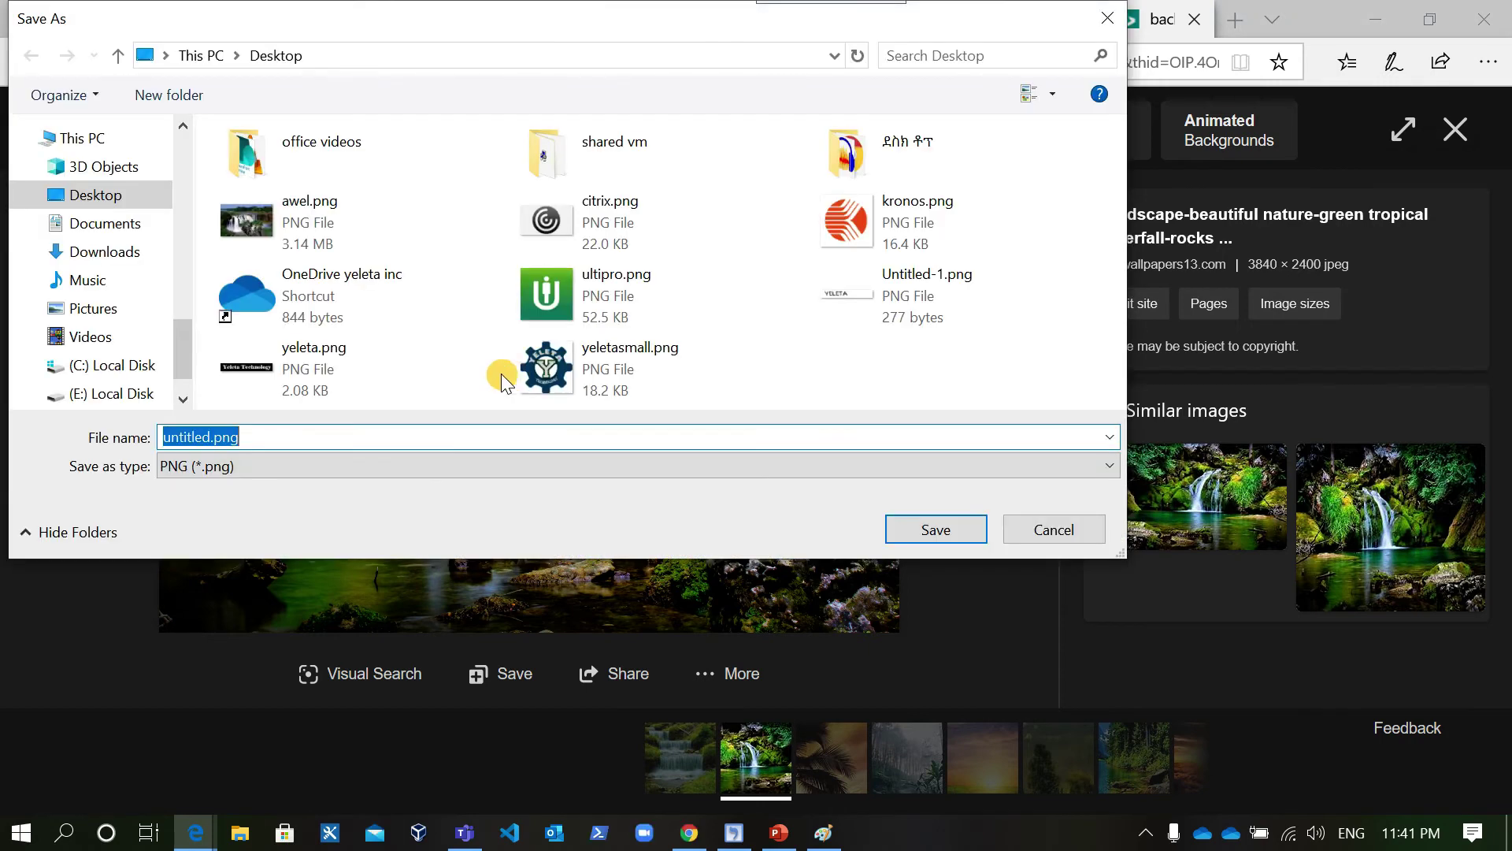
pyautogui.doubleClick(356, 144)
pyautogui.click(938, 531)
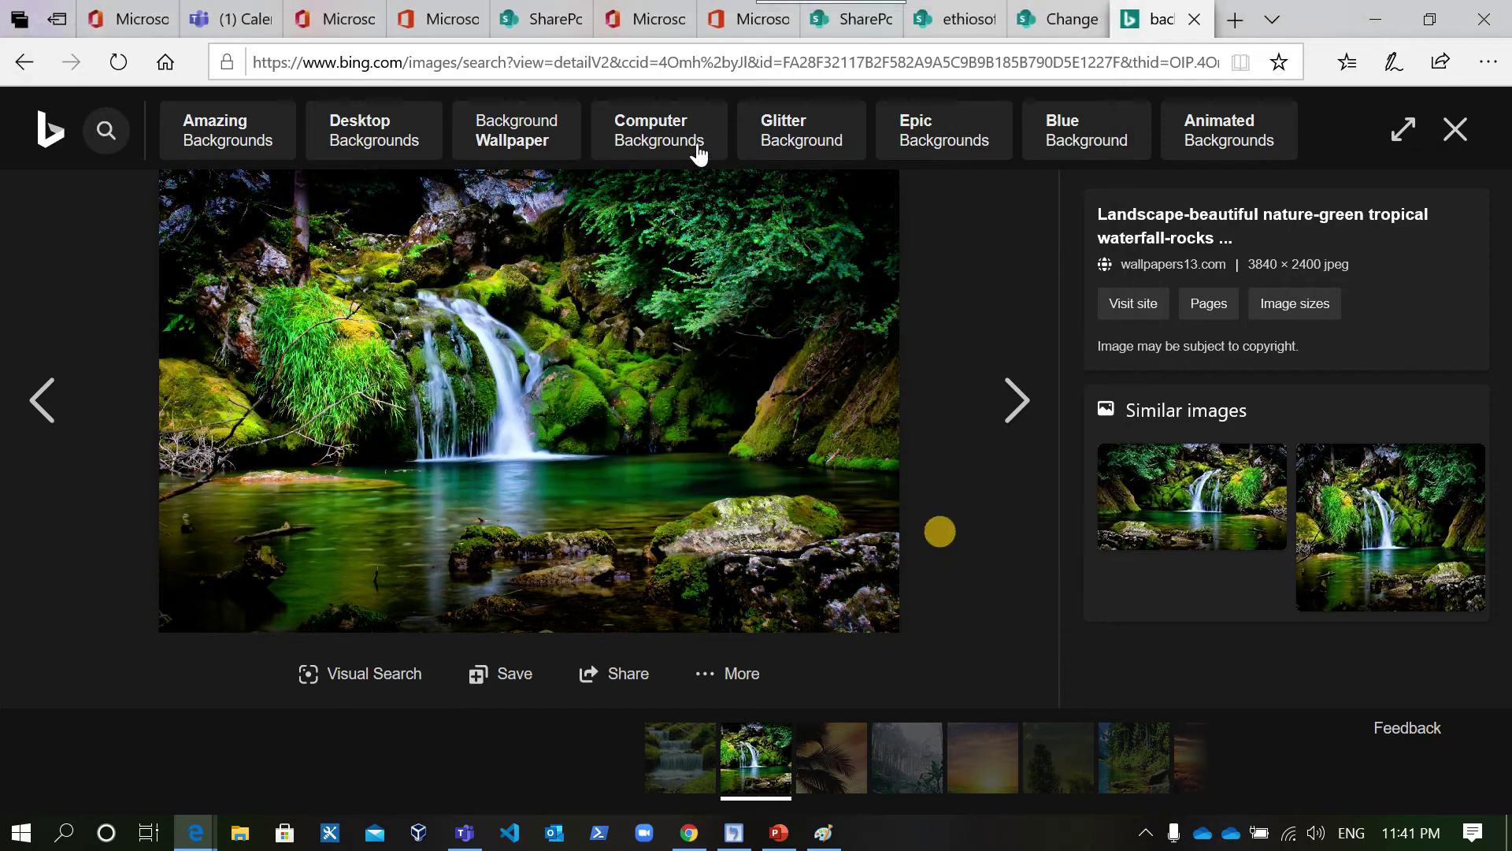
# Try to upload untitled.png from the Desktop's office videos folder as the design's background image, adding it as a new version.
pyautogui.click(1055, 20)
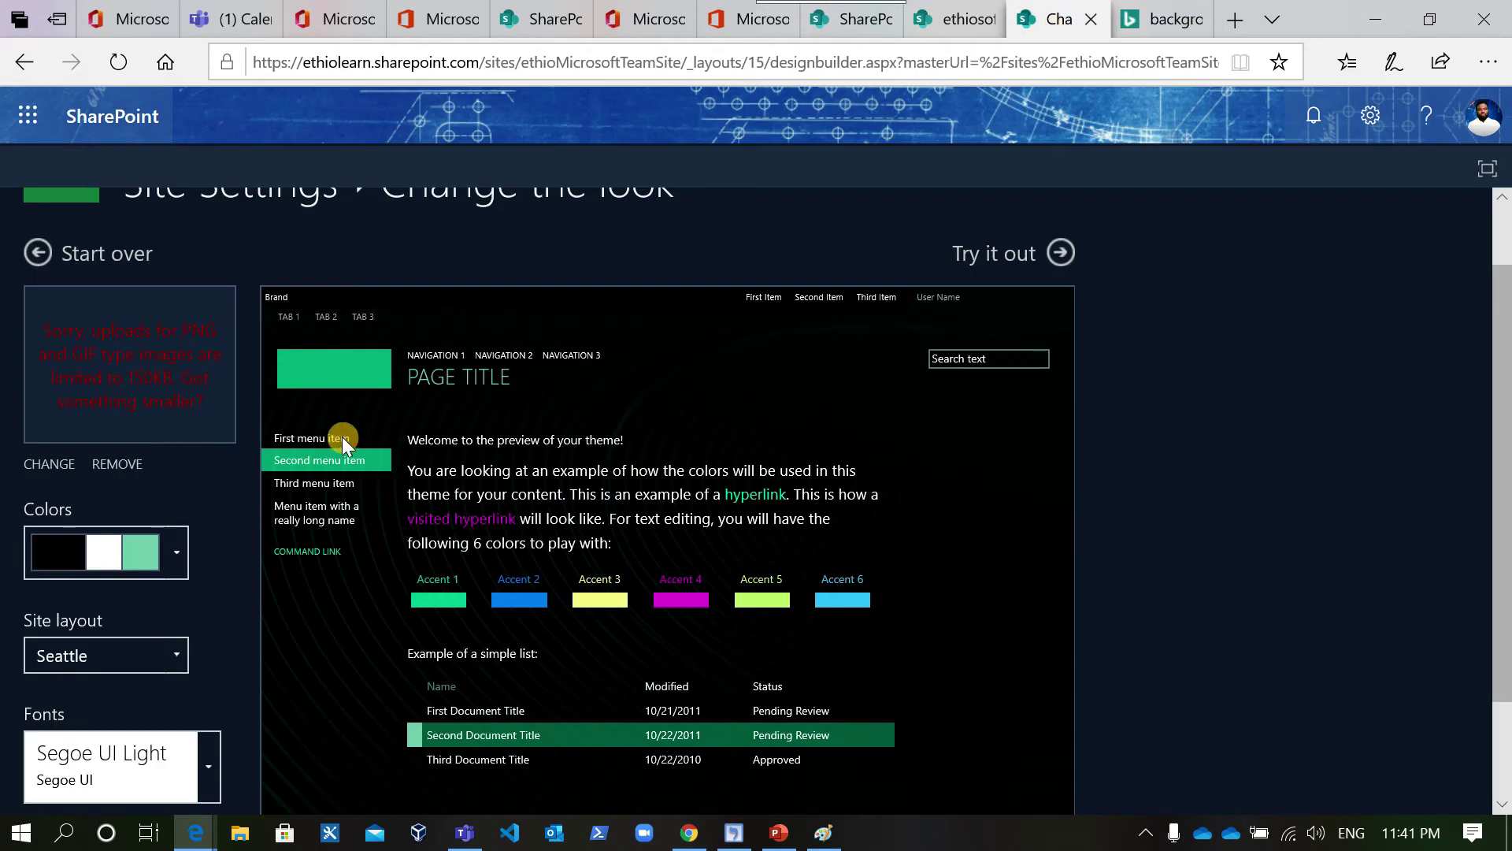
pyautogui.click(49, 464)
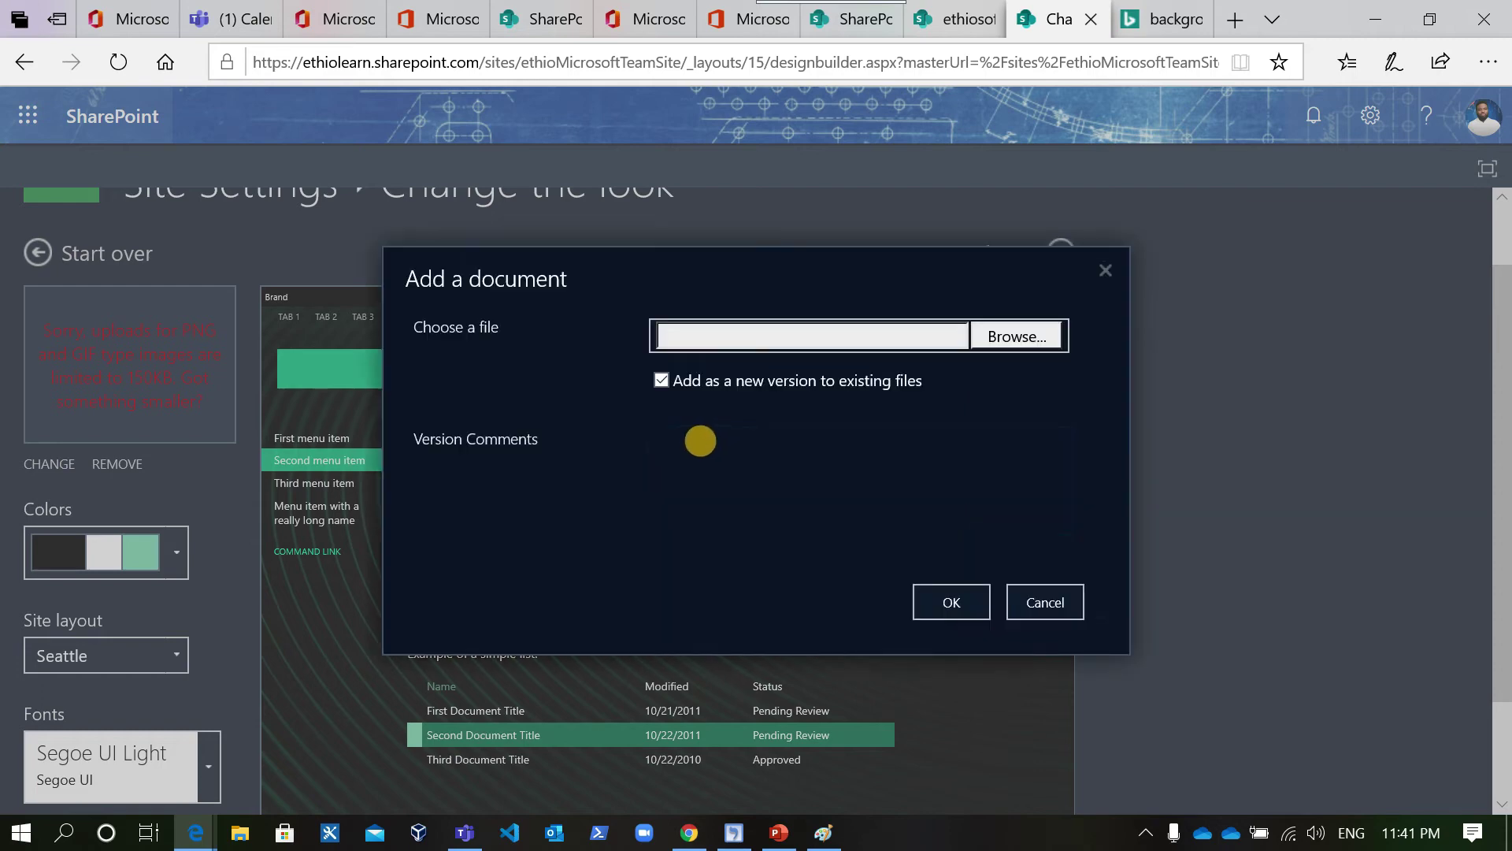
pyautogui.click(1016, 337)
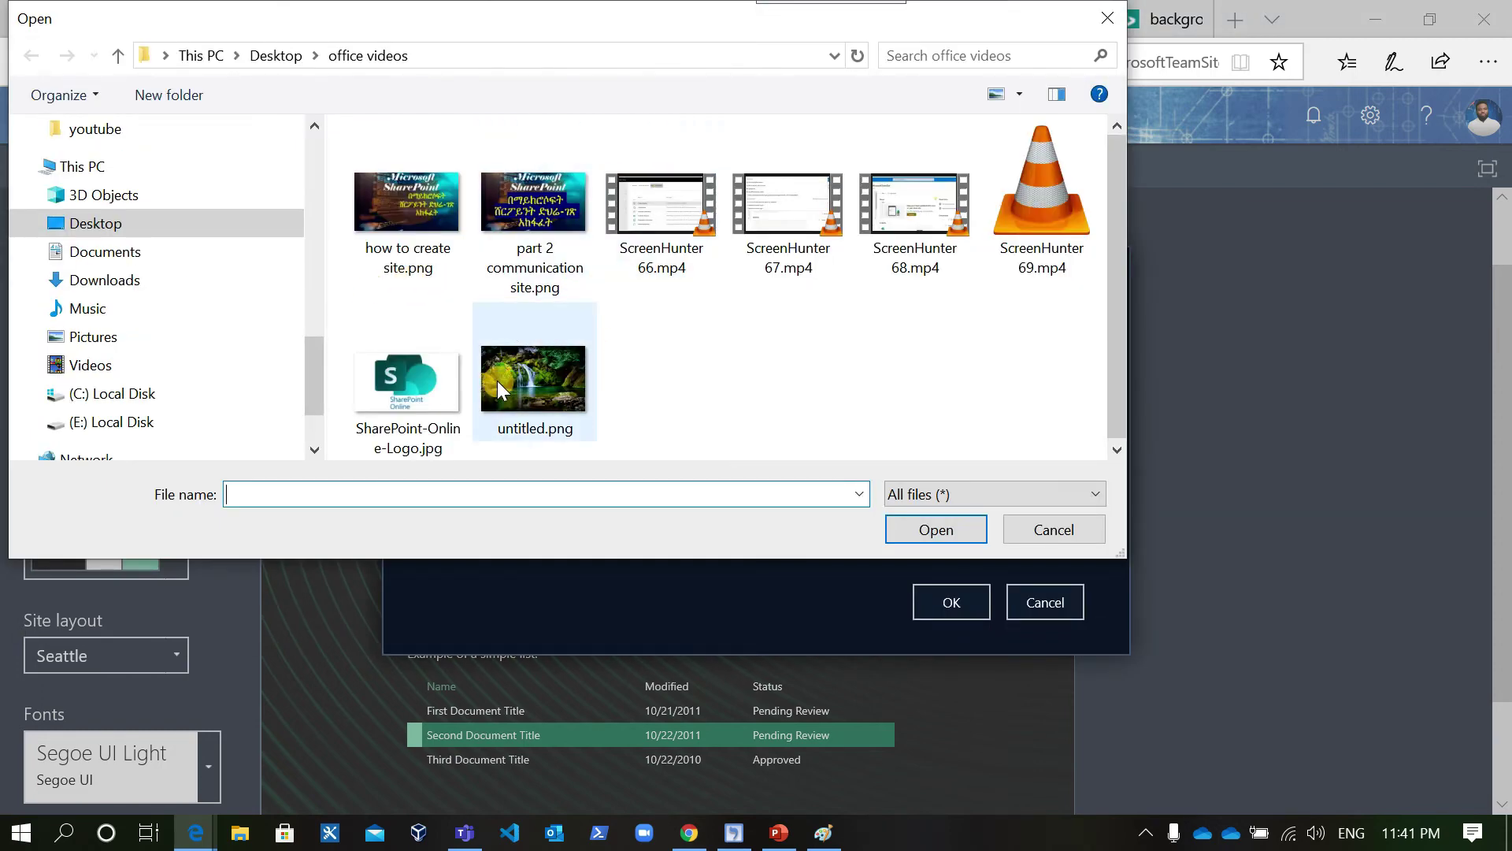
pyautogui.click(498, 381)
pyautogui.click(935, 530)
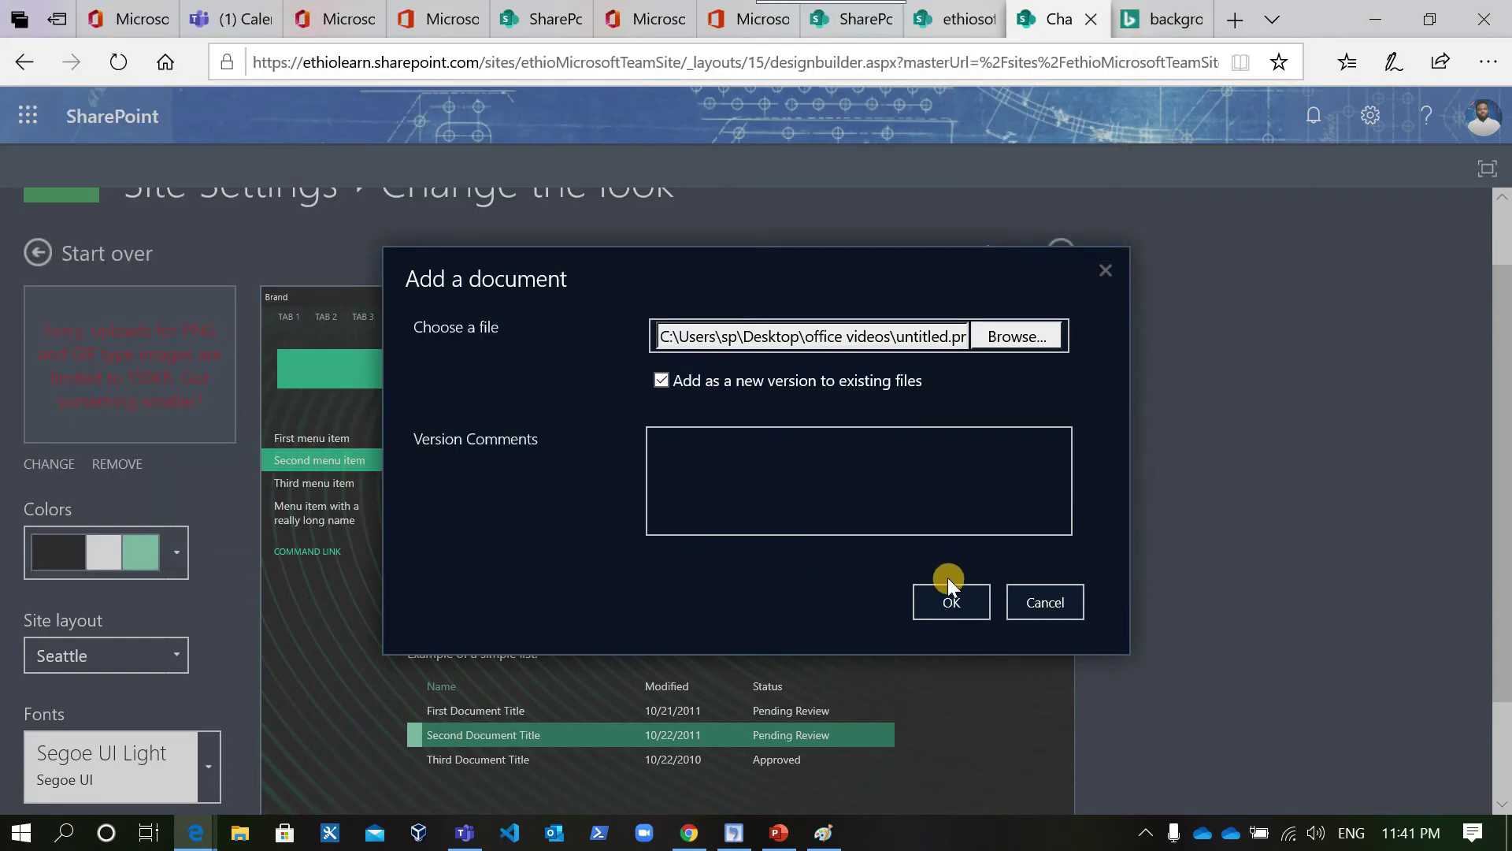
pyautogui.click(948, 601)
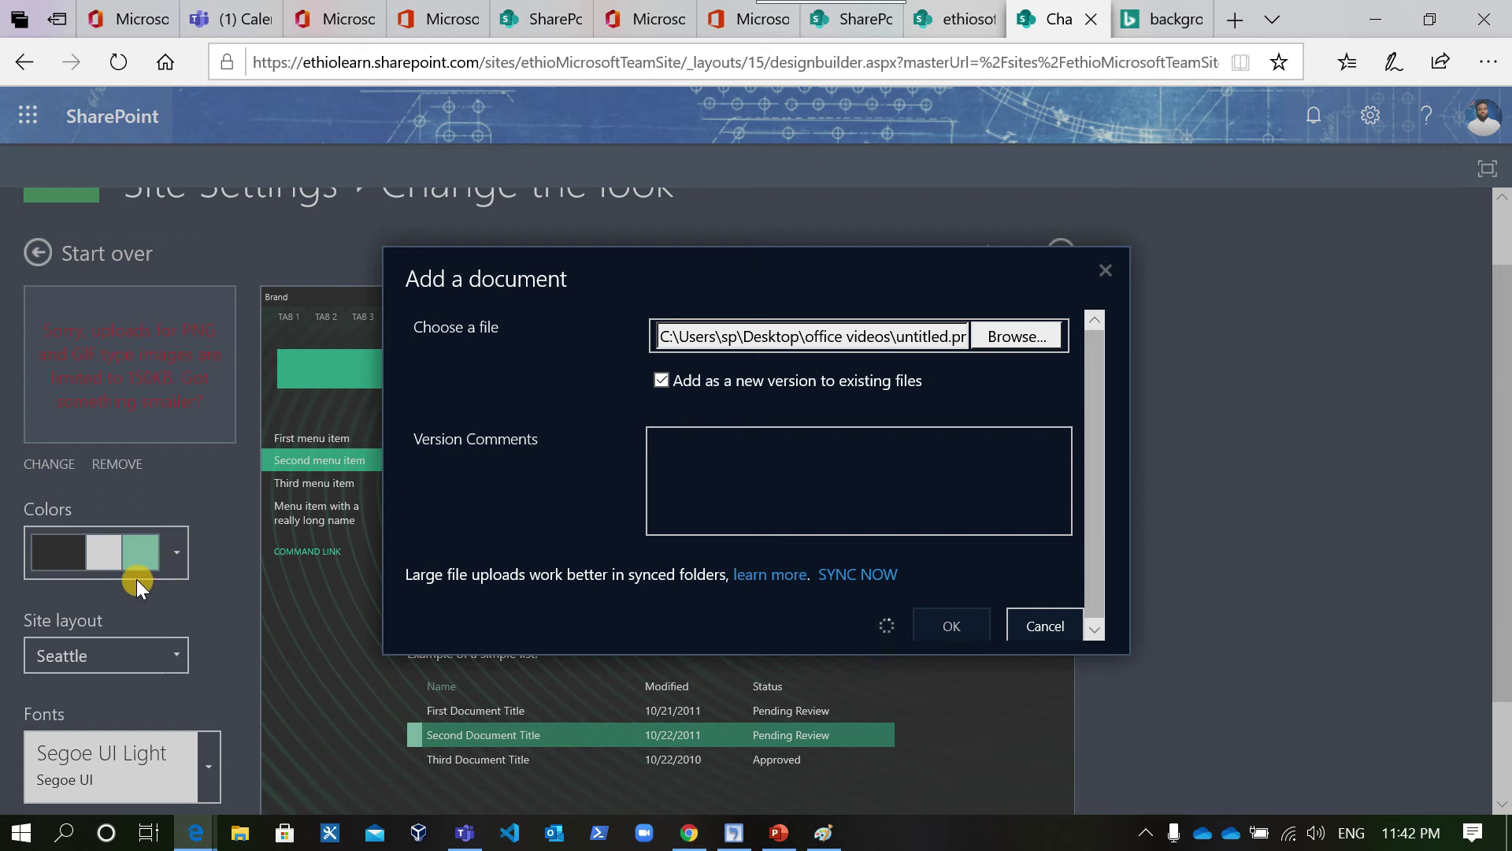
pyautogui.scroll(-1, 673, 564)
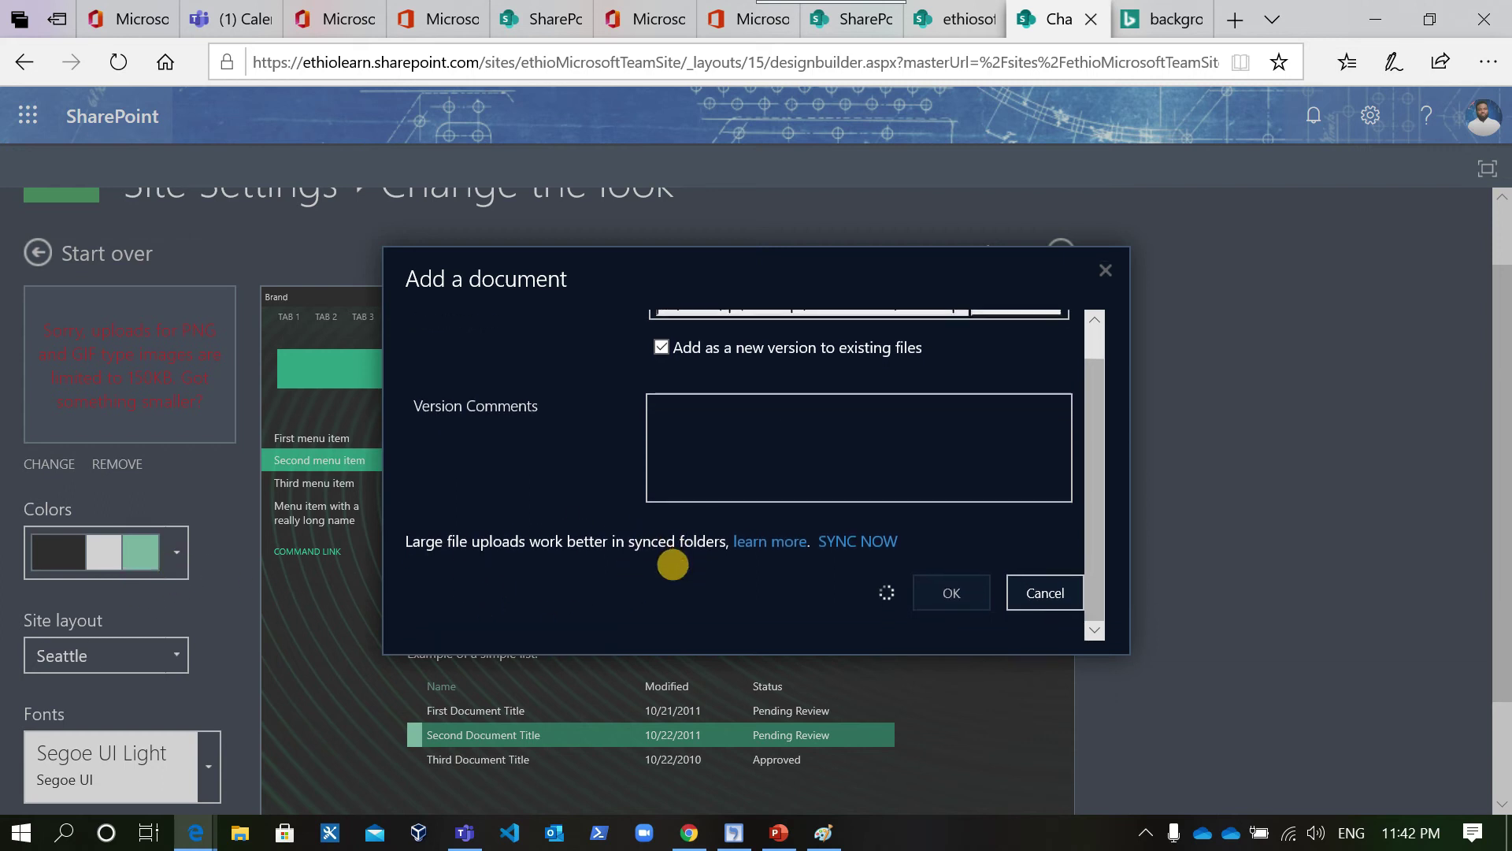
pyautogui.scroll(1, 672, 564)
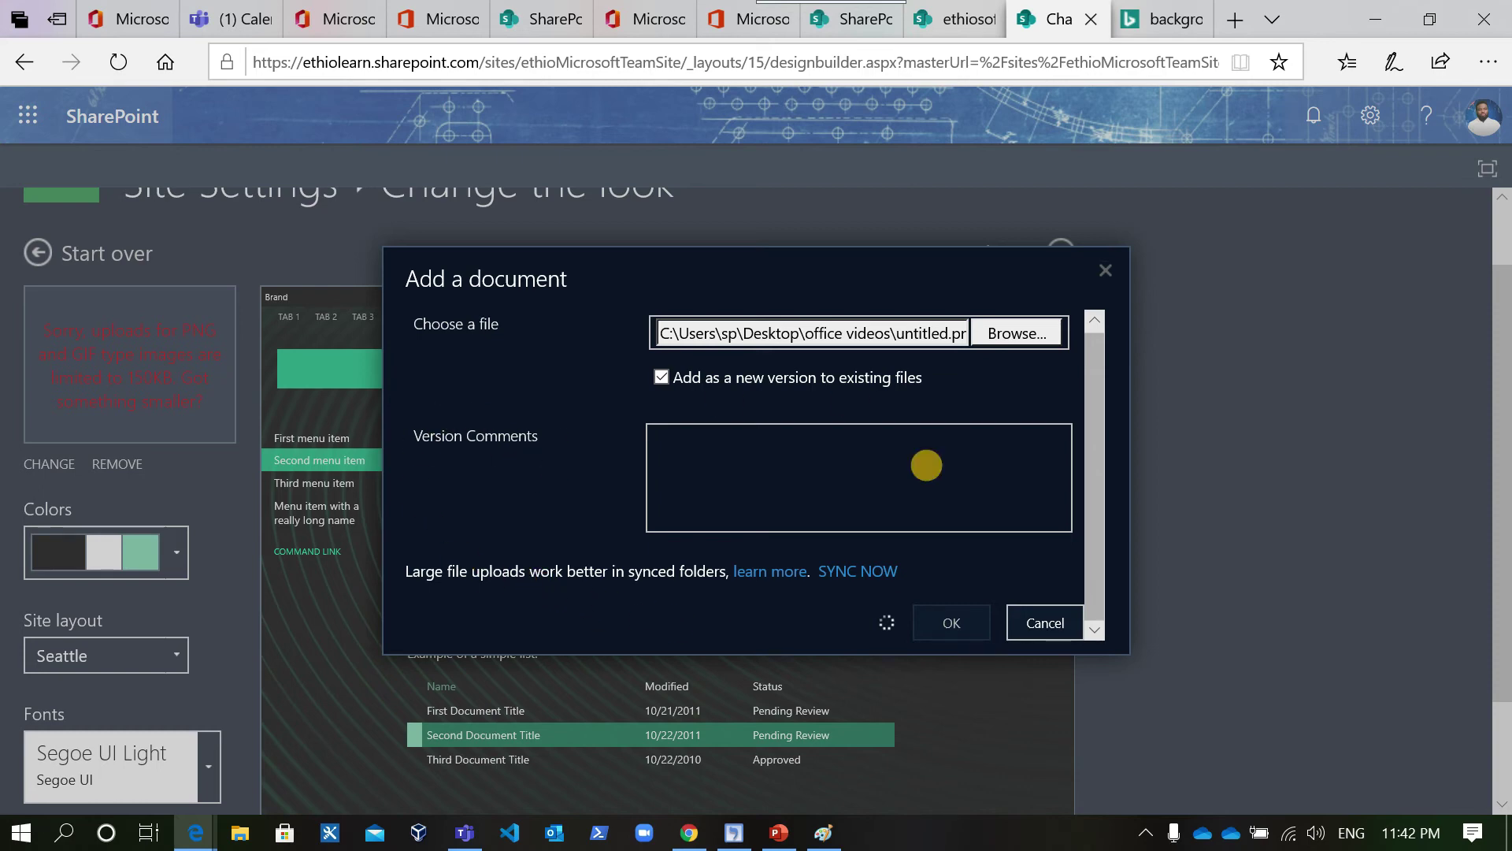
pyautogui.click(1061, 632)
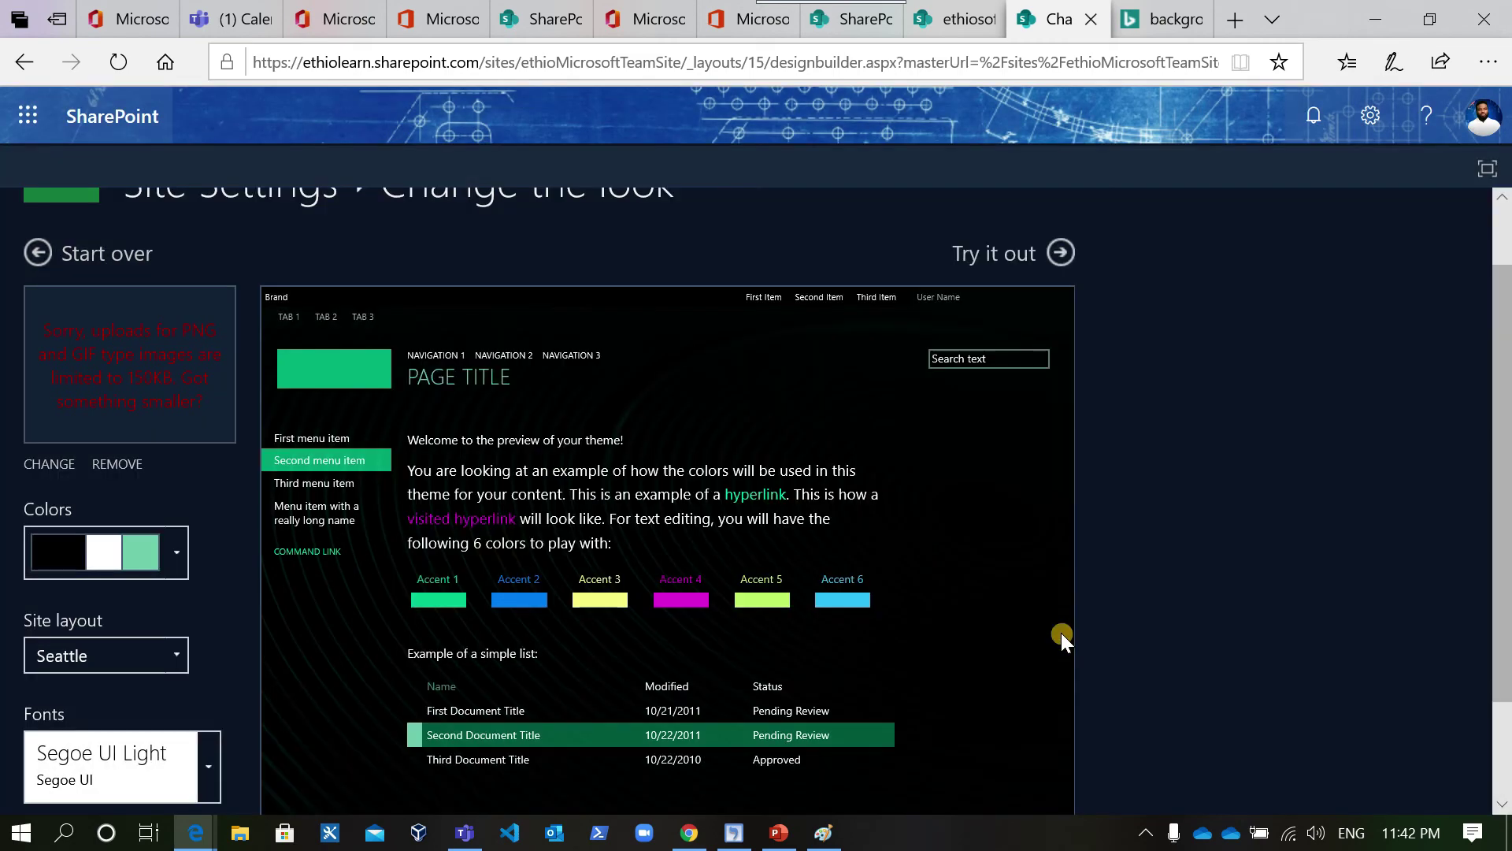
# Look through the available color palettes and preview several of them on the design.
pyautogui.click(171, 553)
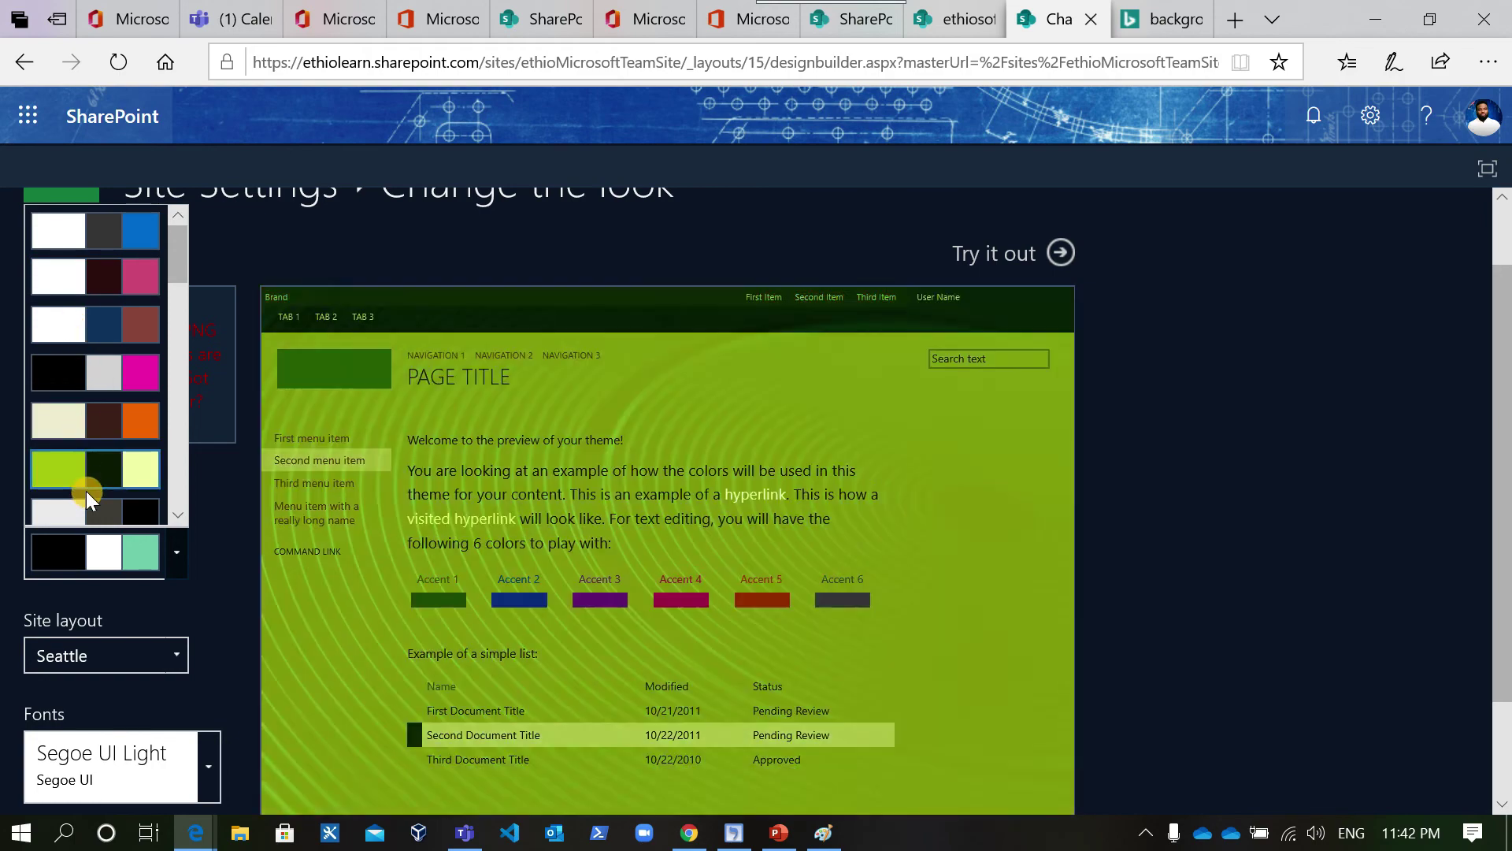
pyautogui.scroll(-3, 86, 493)
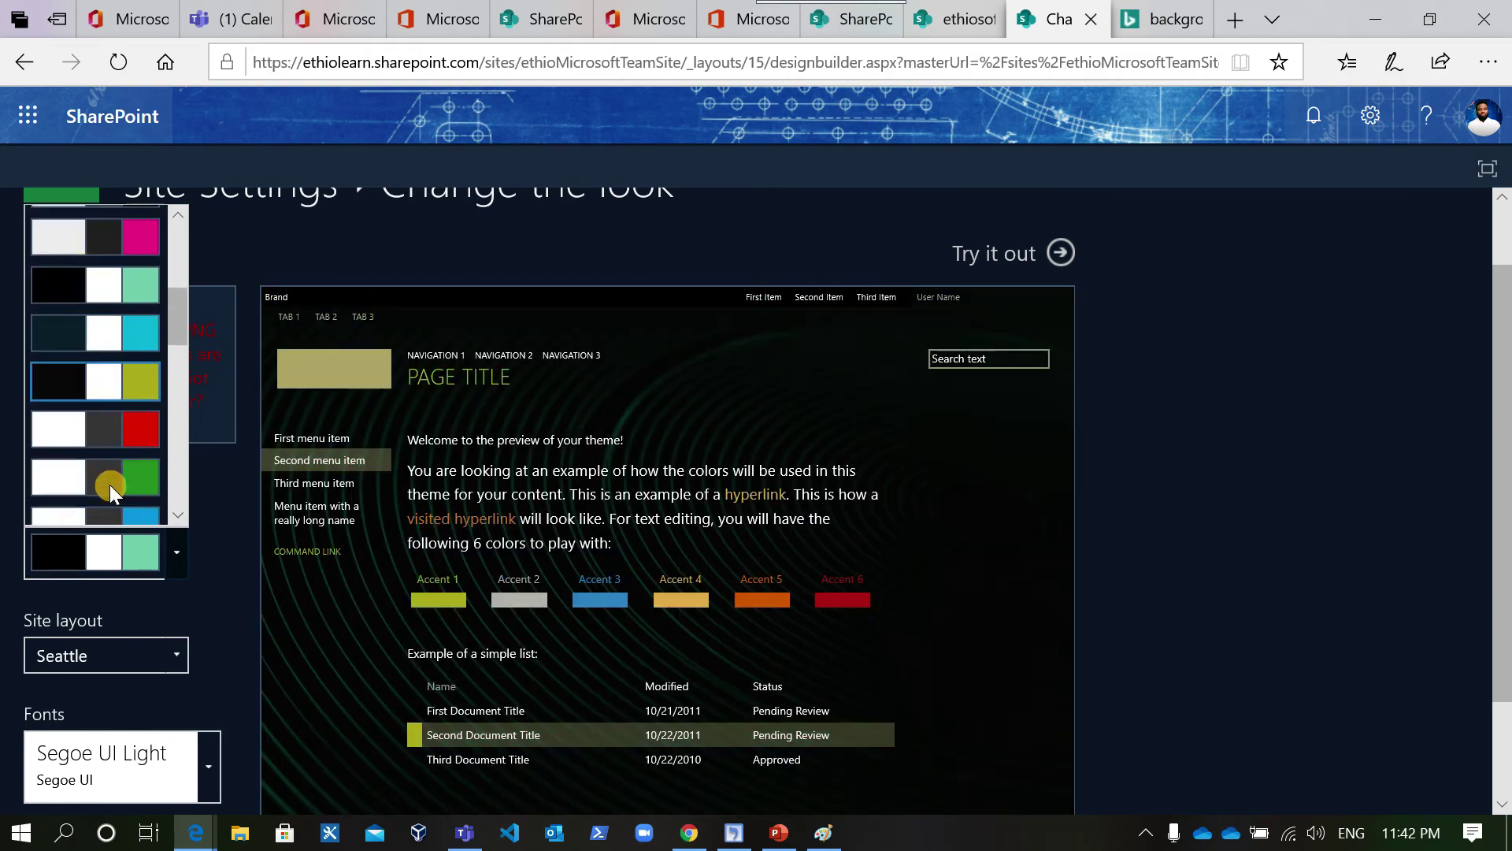
pyautogui.scroll(-5, 111, 484)
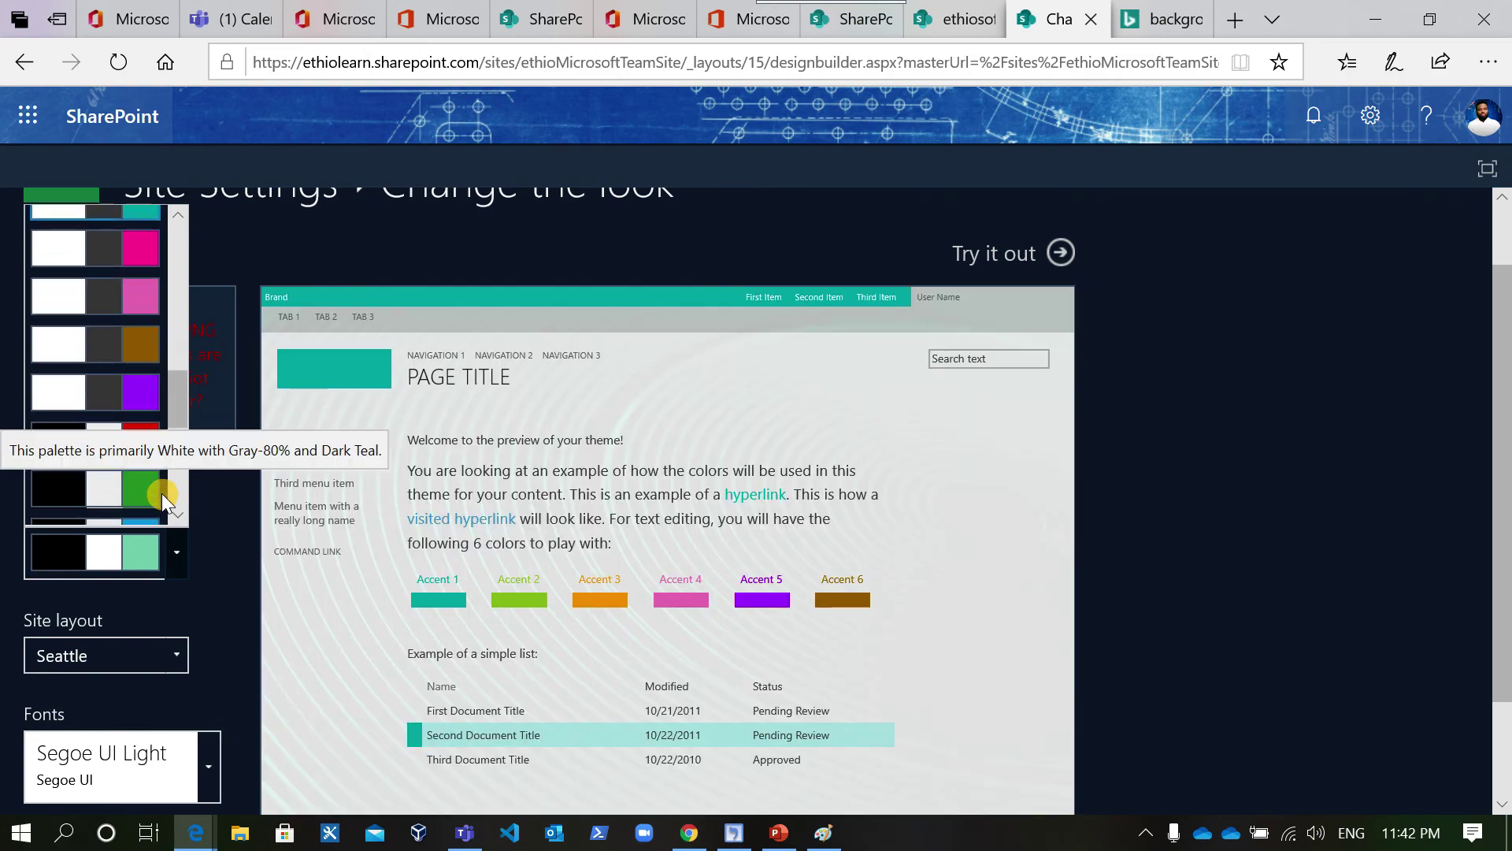
pyautogui.scroll(-5, 137, 472)
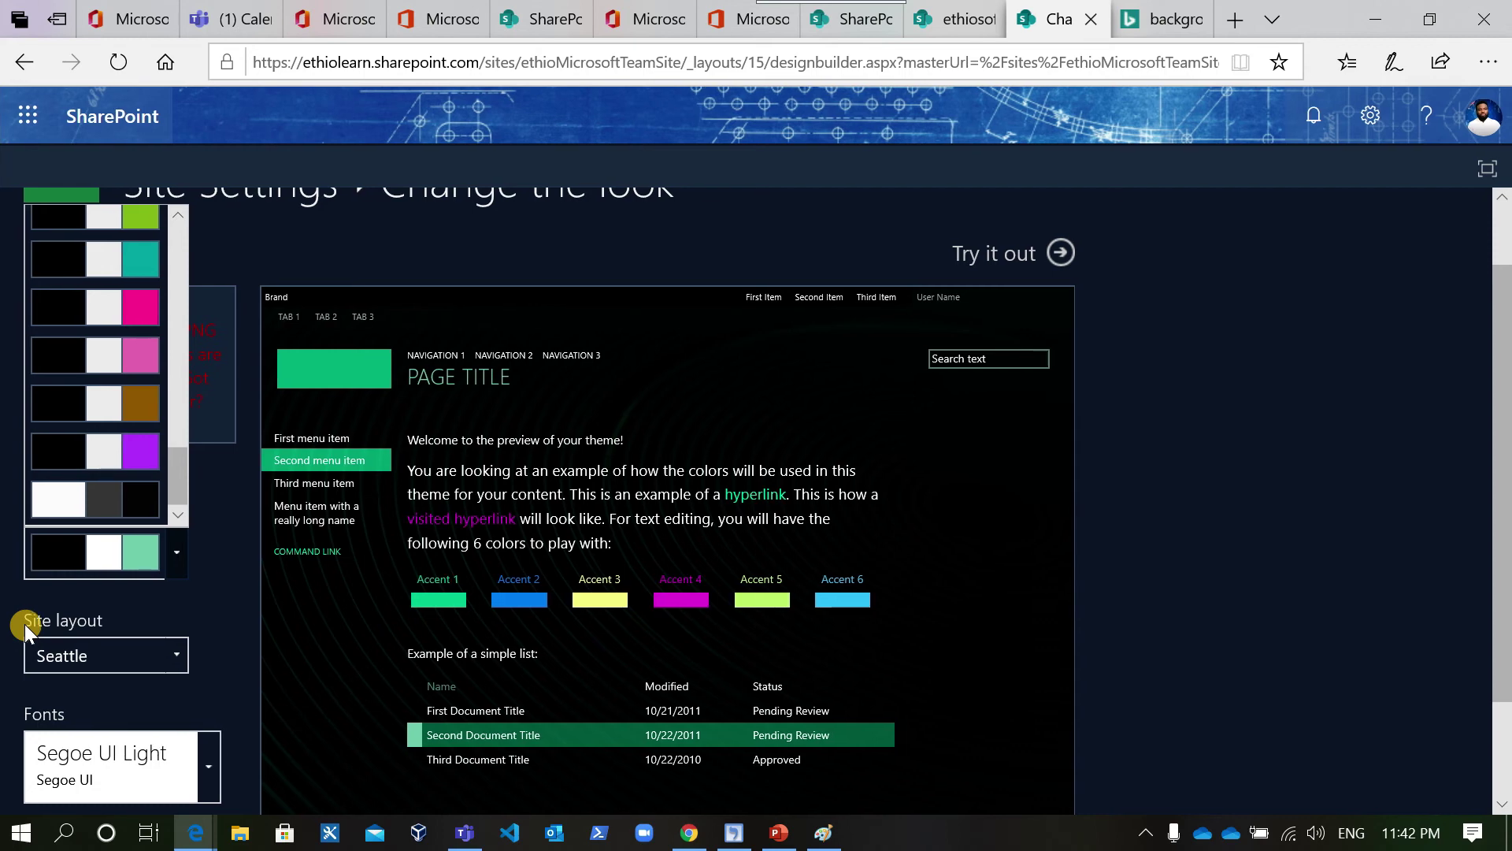
# Examine the site layout options and the font combinations offered for the design.
pyautogui.click(174, 651)
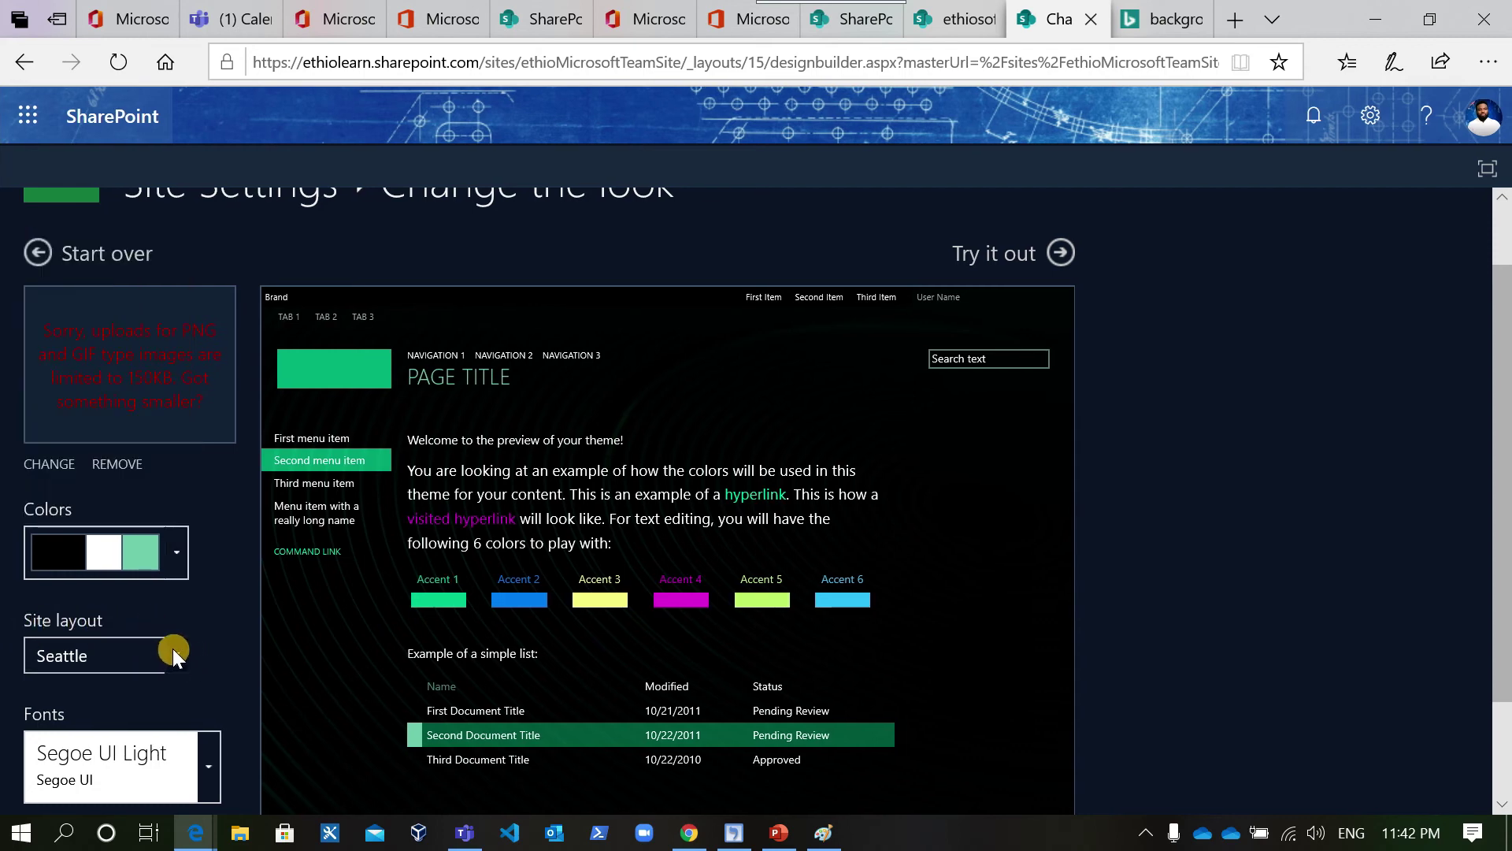
pyautogui.click(175, 652)
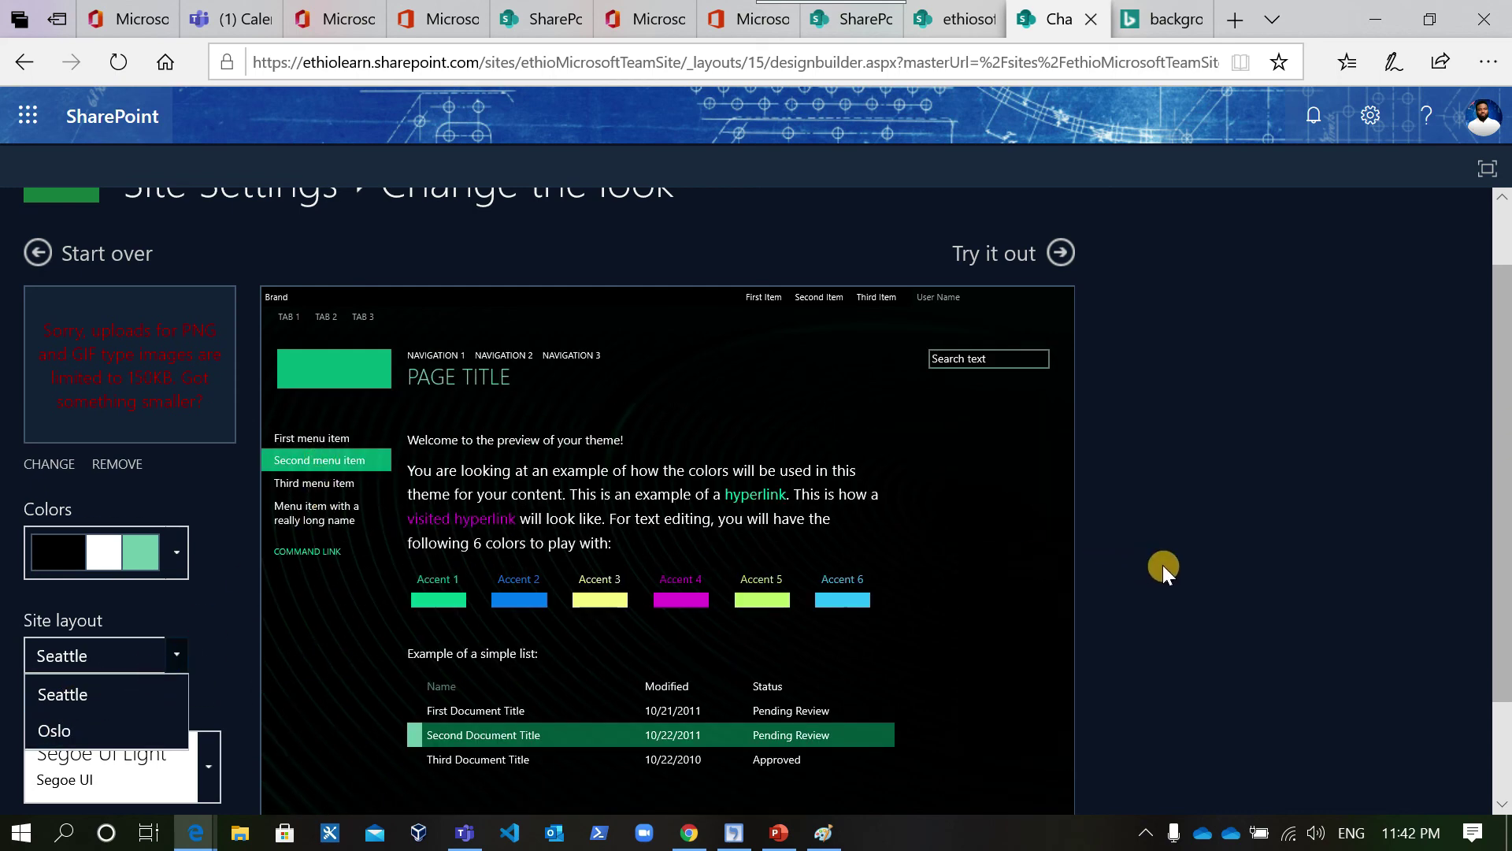
pyautogui.click(1163, 565)
pyautogui.scroll(-1, 186, 722)
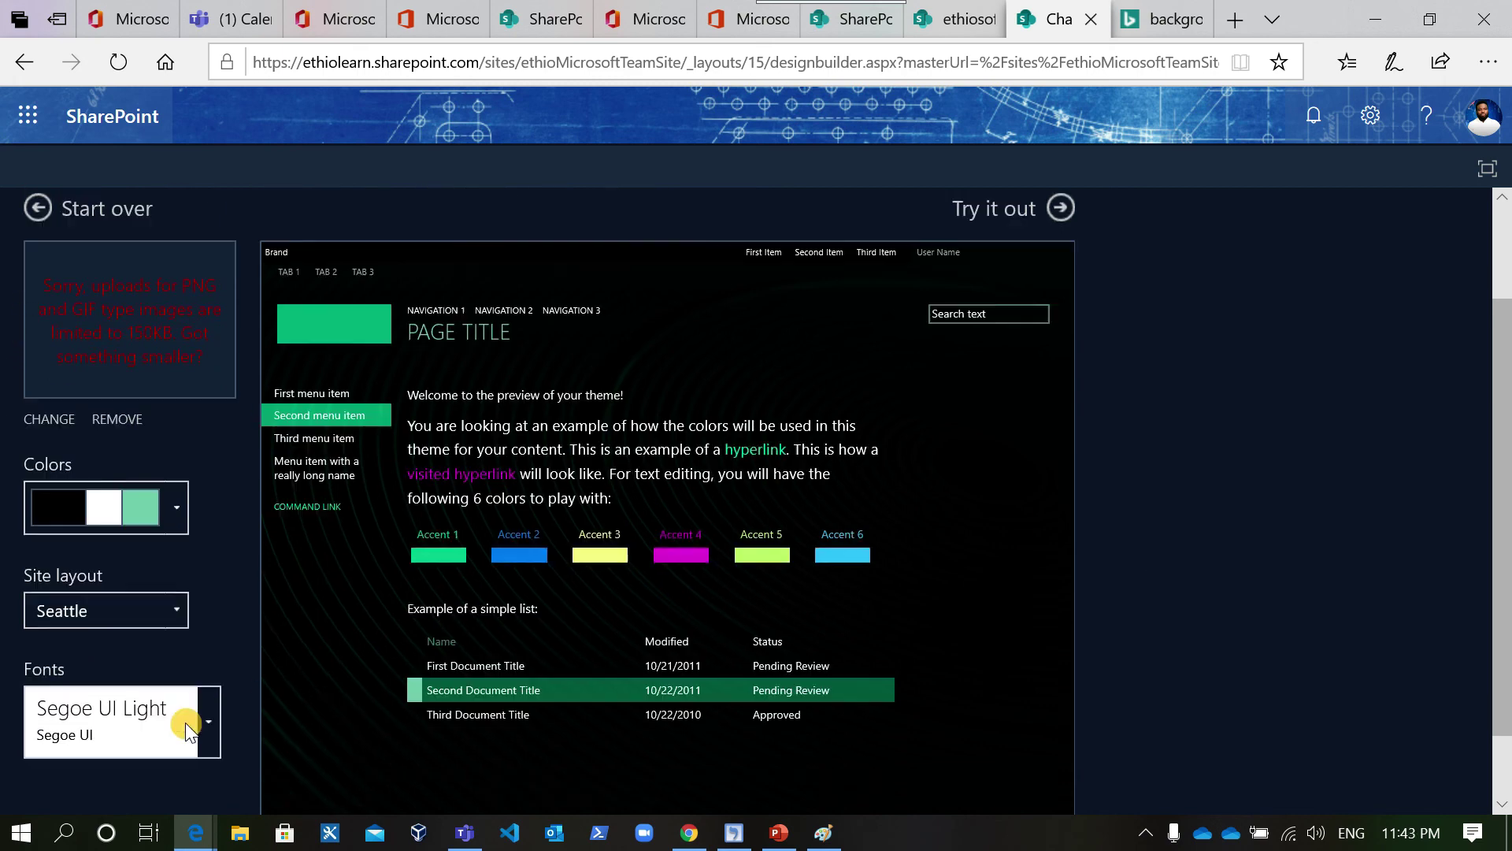
pyautogui.scroll(-2, 186, 721)
pyautogui.click(200, 632)
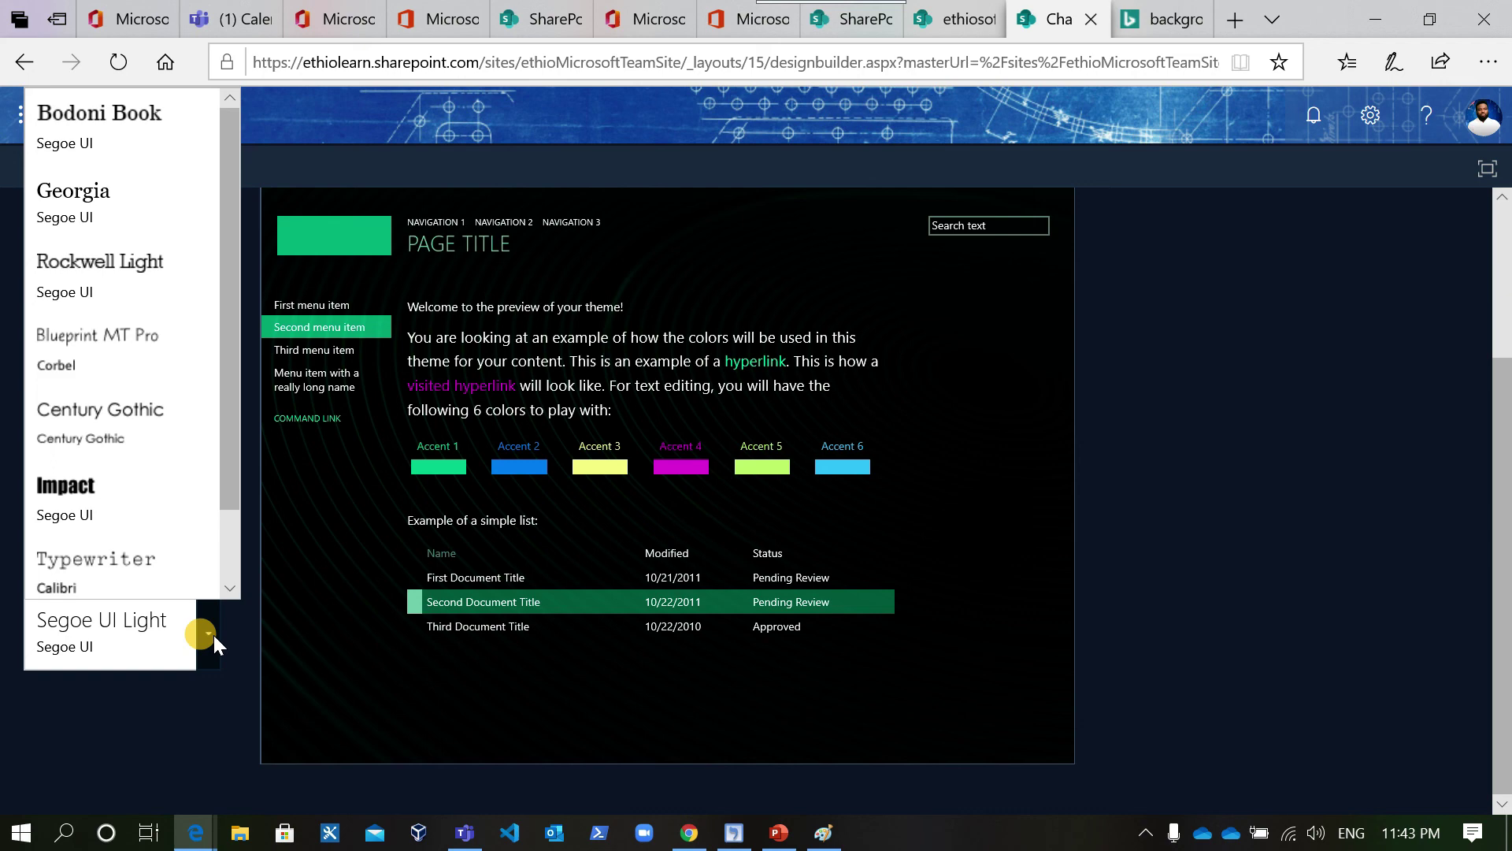
pyautogui.click(206, 650)
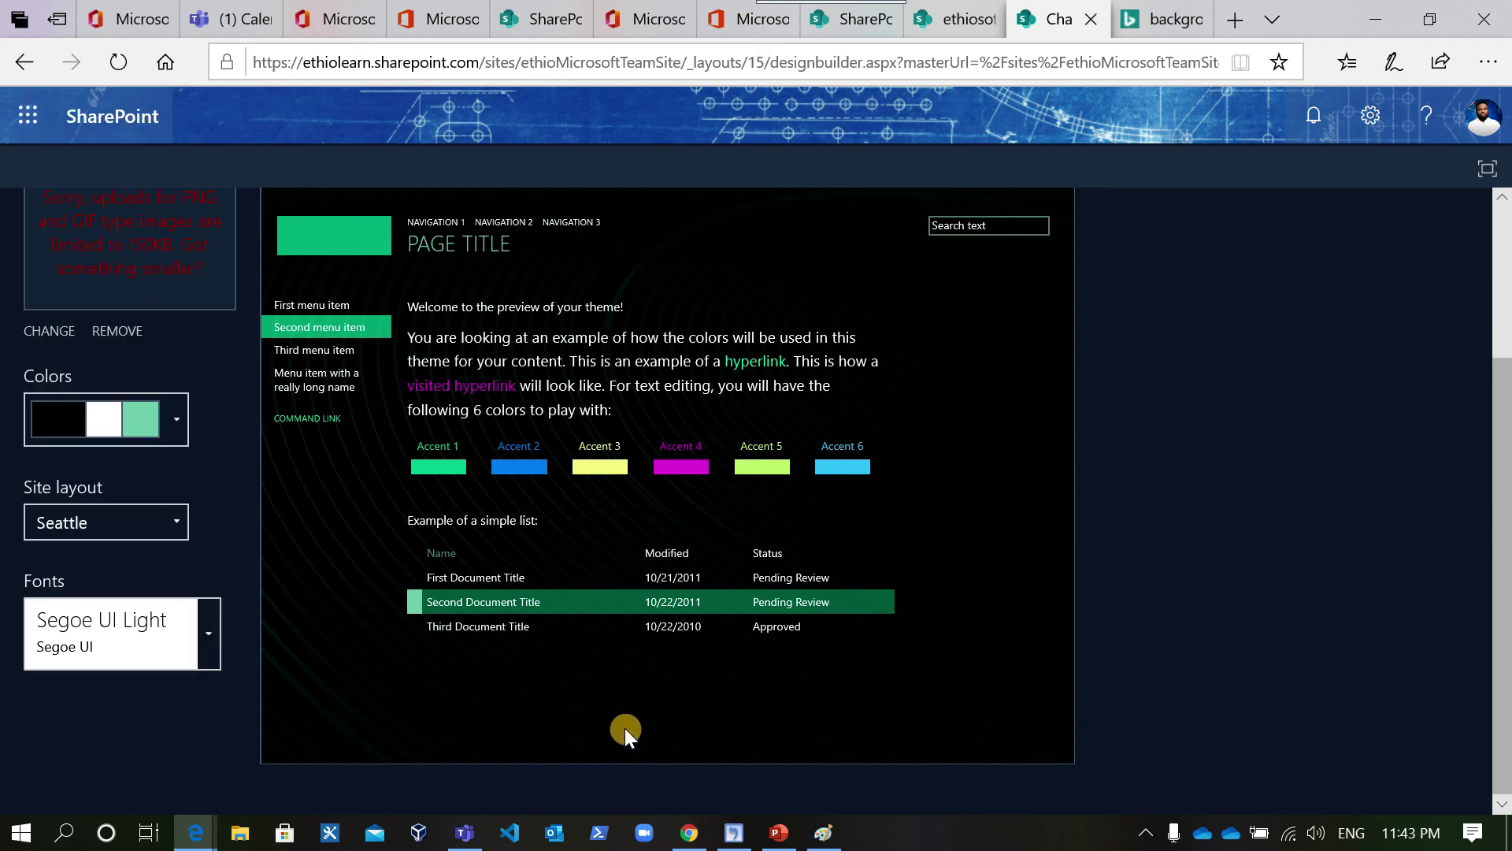
# Try out the Orbit design in a site preview and keep it as the site's look.
pyautogui.scroll(5, 949, 622)
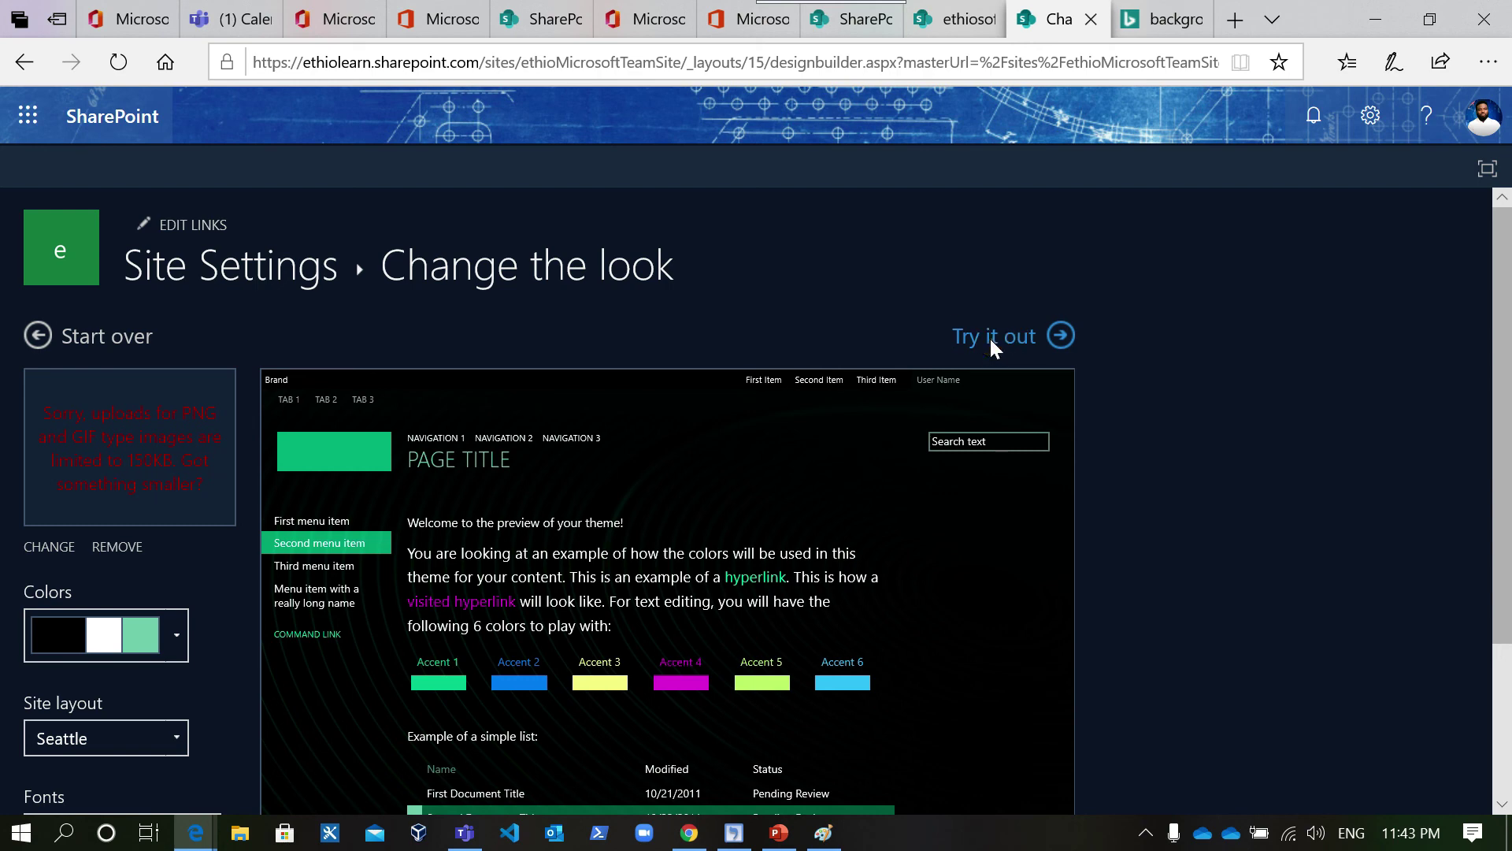
pyautogui.click(990, 337)
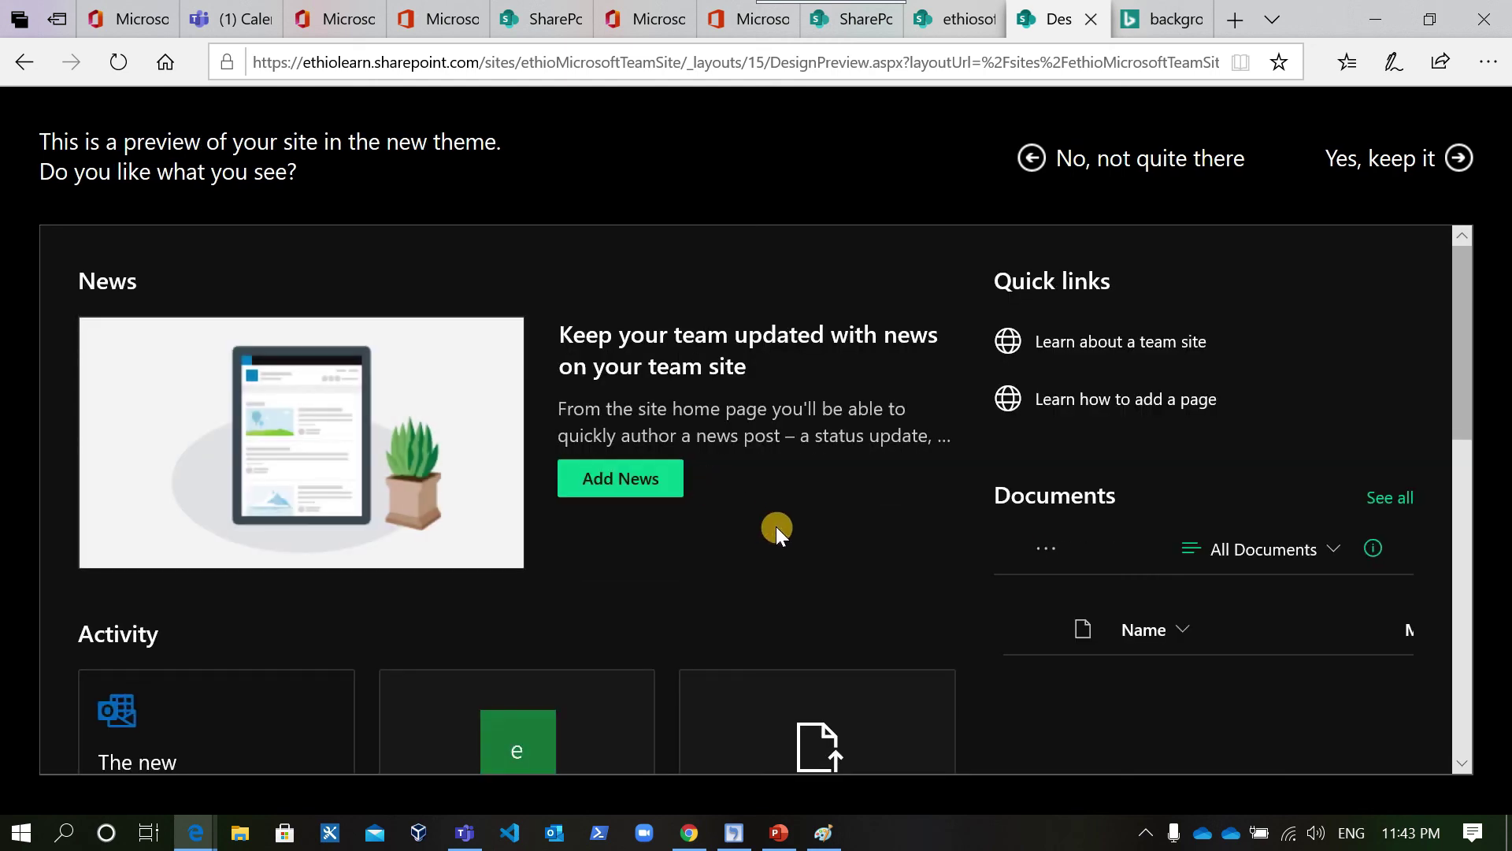
pyautogui.click(1376, 175)
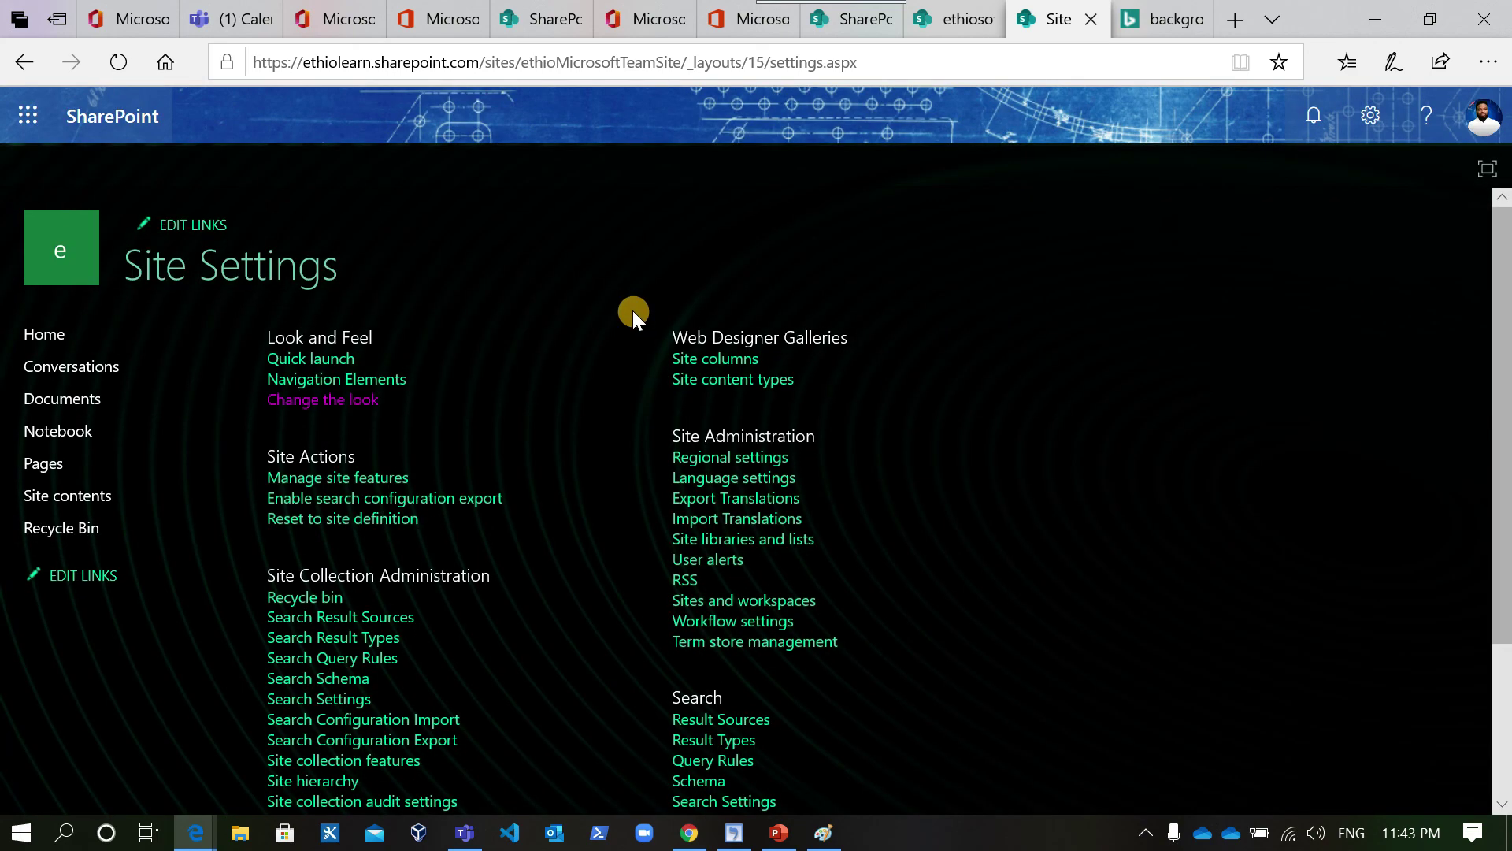
# Look over the Site Settings page to examine the applied Orbit design.
pyautogui.scroll(-2, 579, 524)
pyautogui.scroll(1, 579, 525)
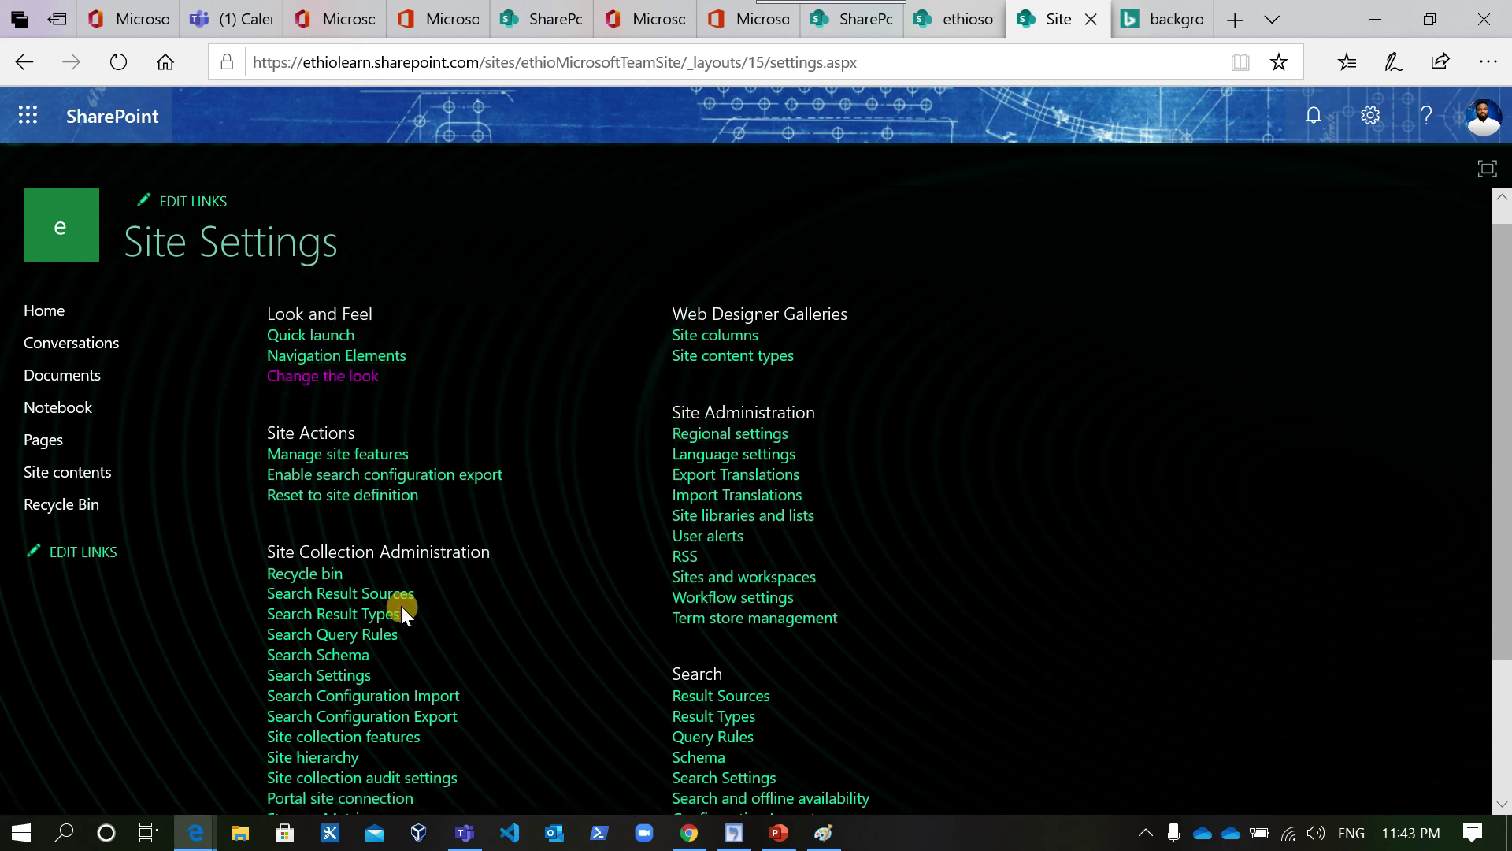
pyautogui.scroll(-3, 400, 607)
pyautogui.scroll(3, 400, 607)
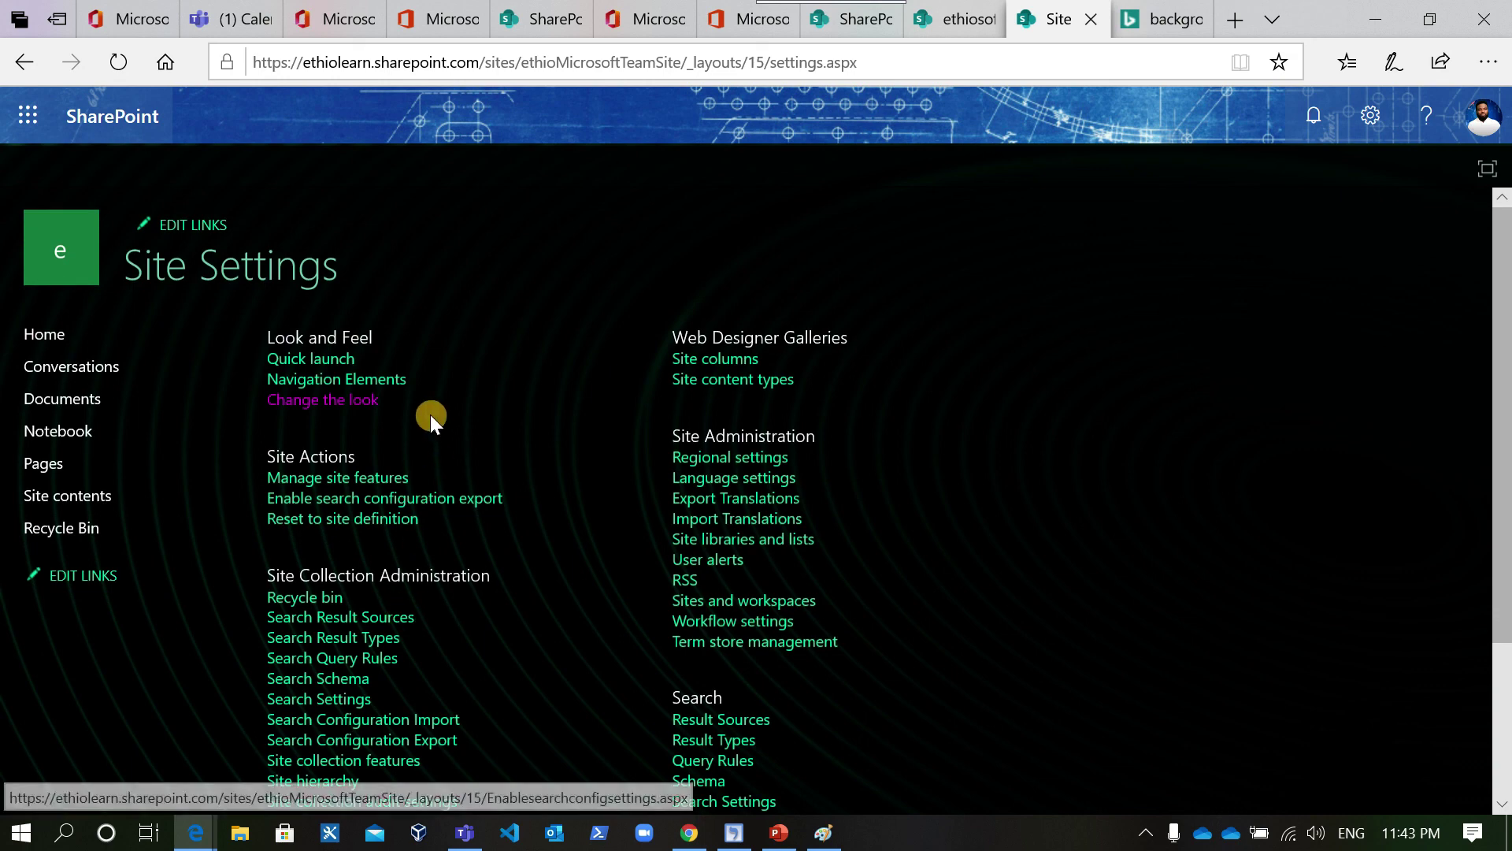
pyautogui.scroll(-2, 1014, 452)
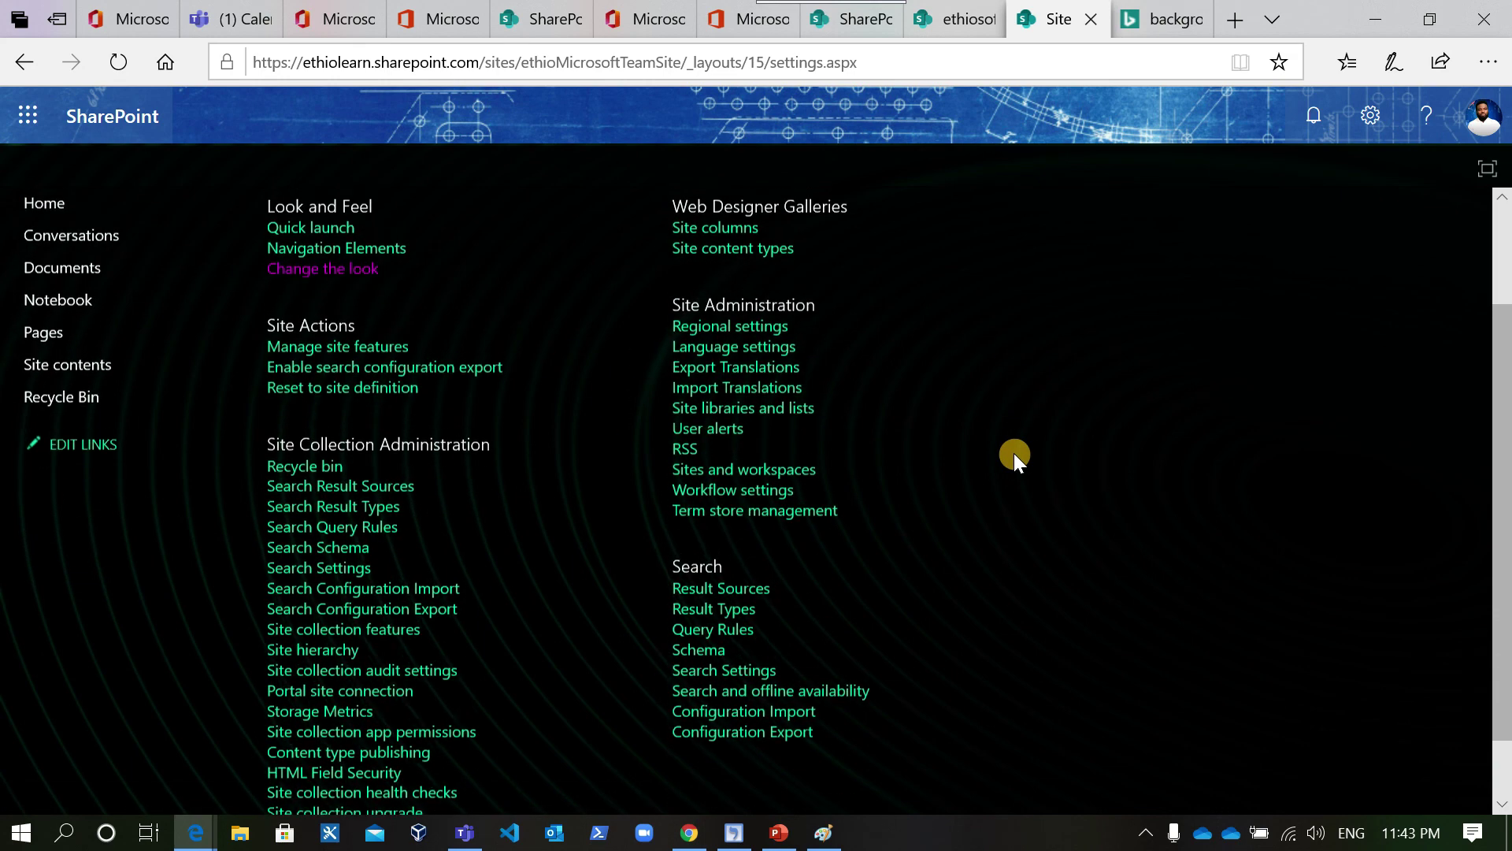
pyautogui.scroll(2, 1013, 453)
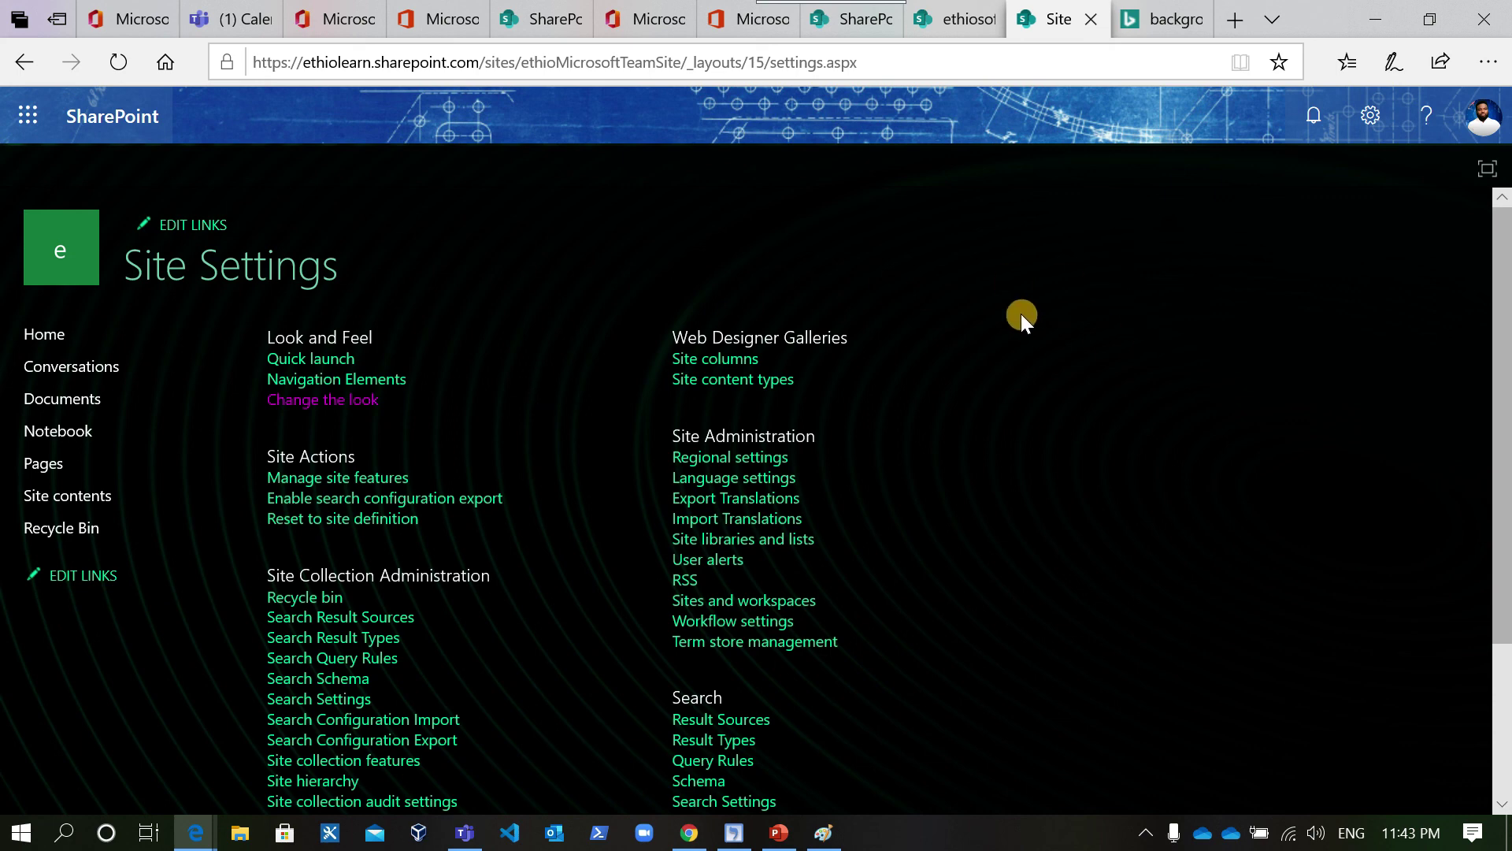
pyautogui.moveTo(853, 6)
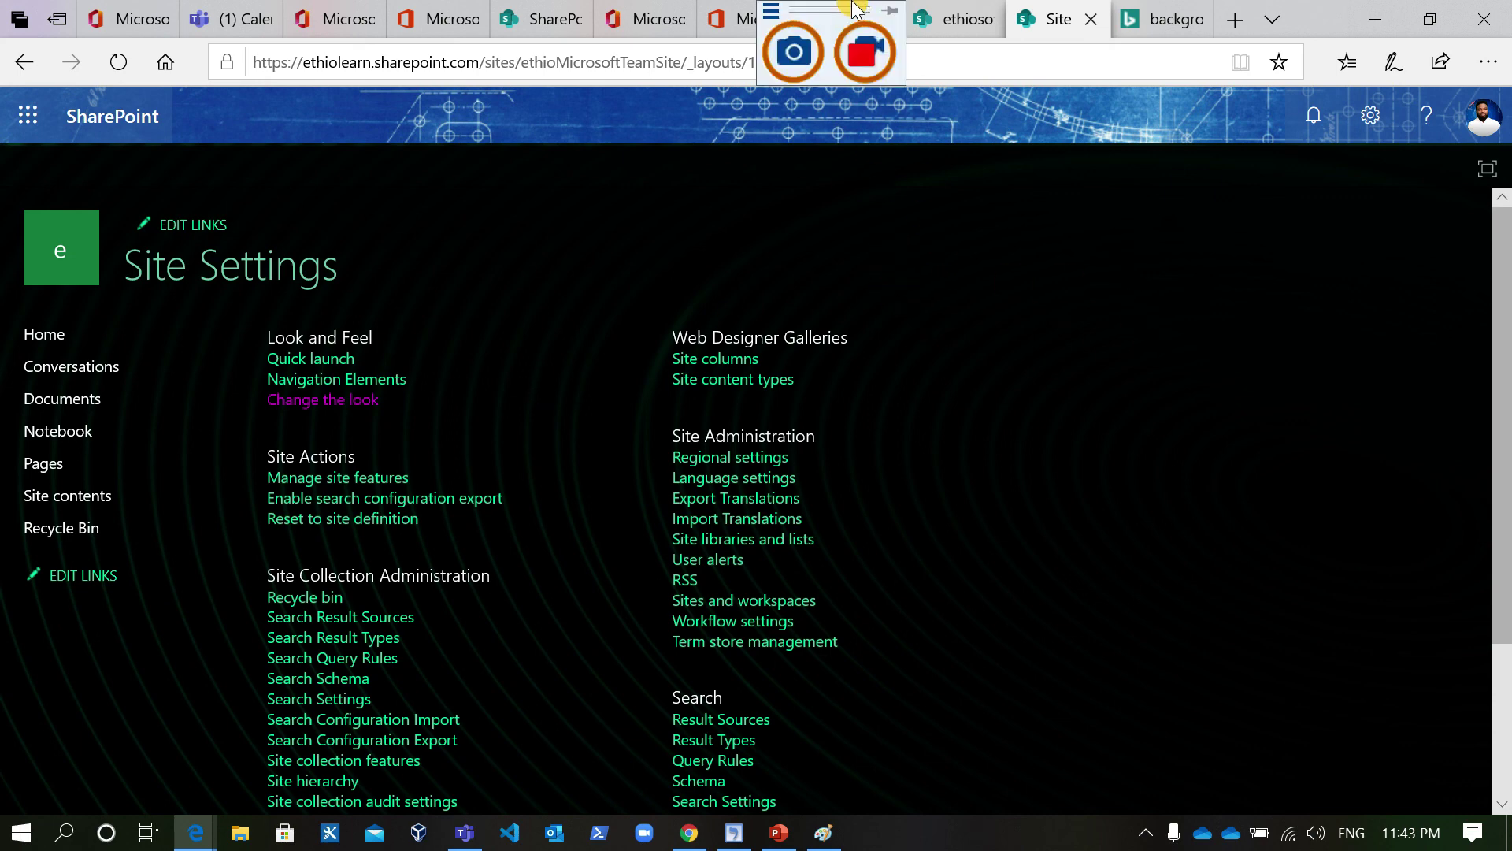